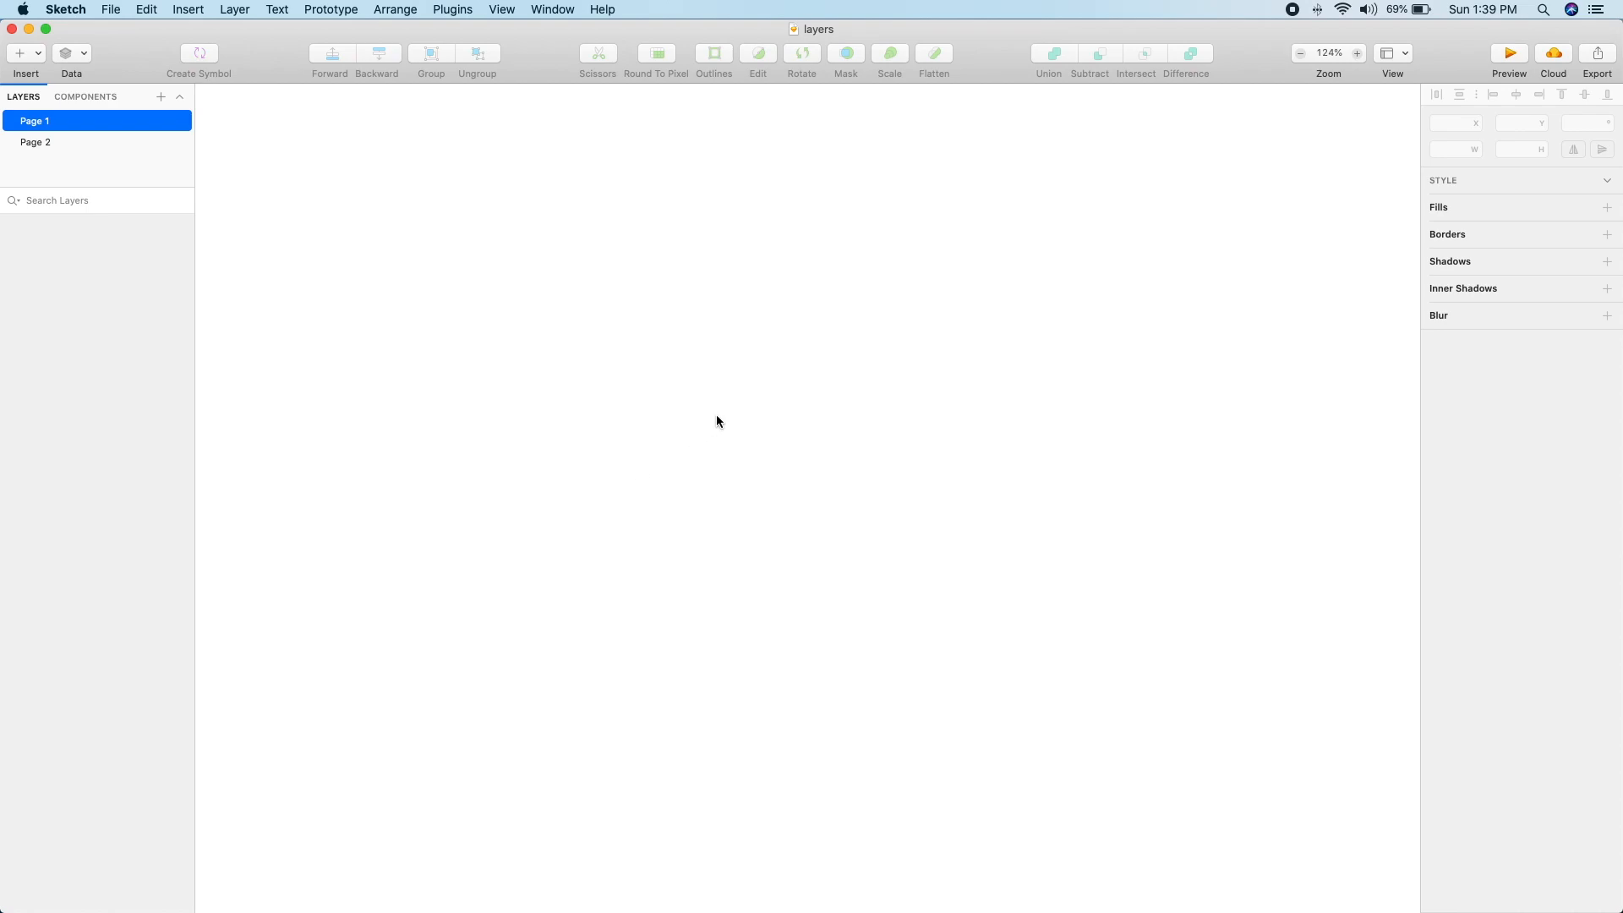
# Step: Create an iPhone 8 artboard containing a rectangle about 142 × 115 and the food image below it
pyautogui.press('a')
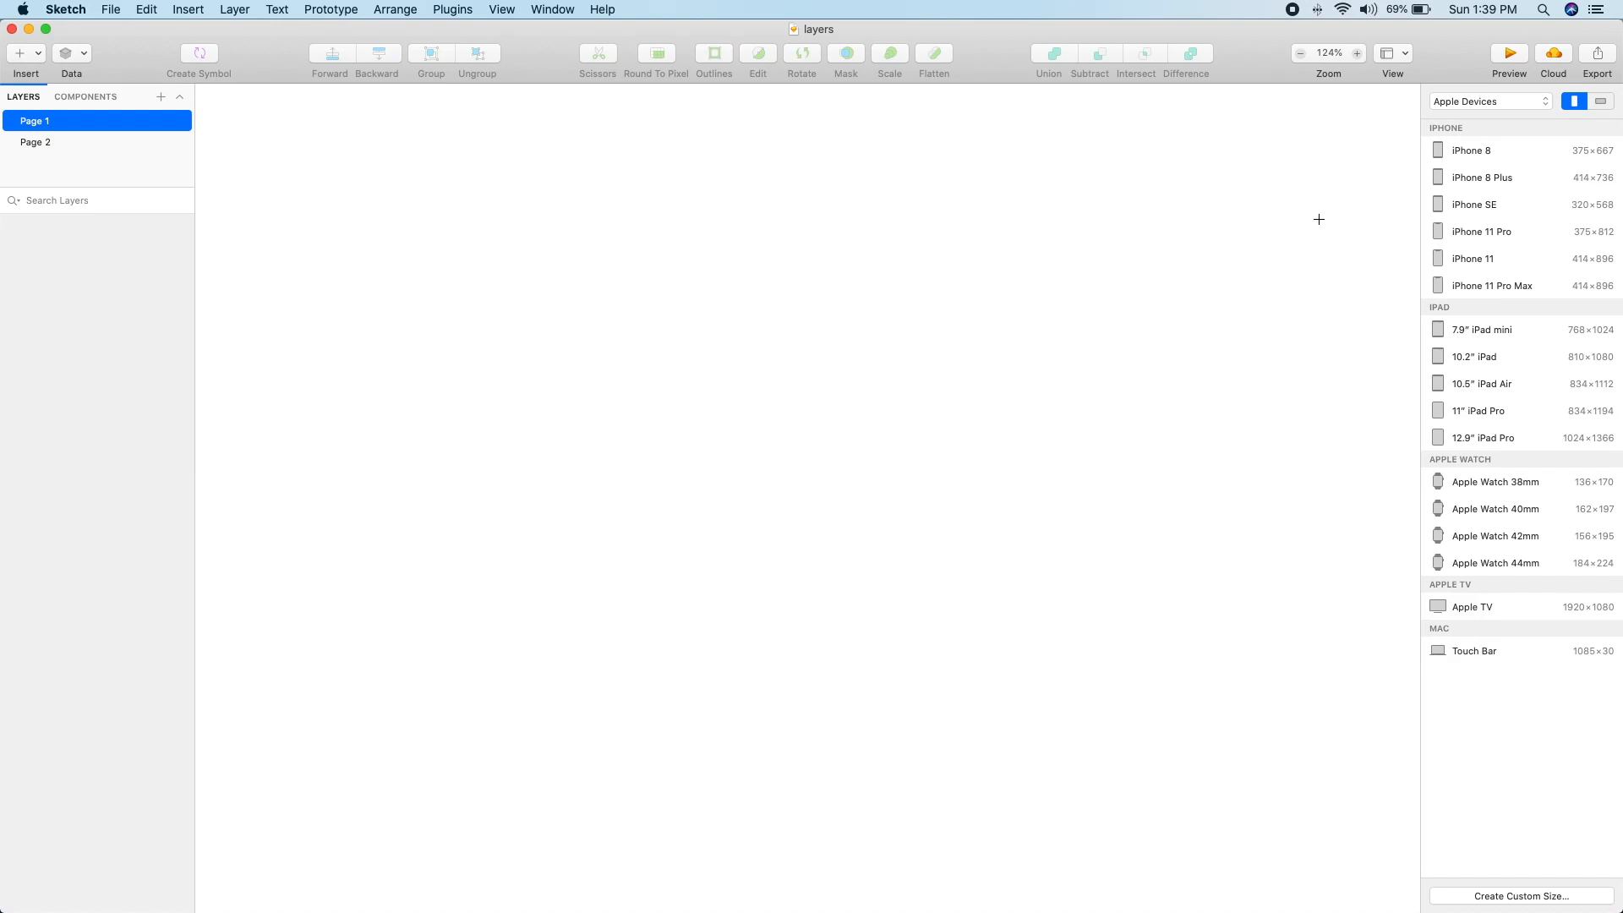
pyautogui.click(1489, 150)
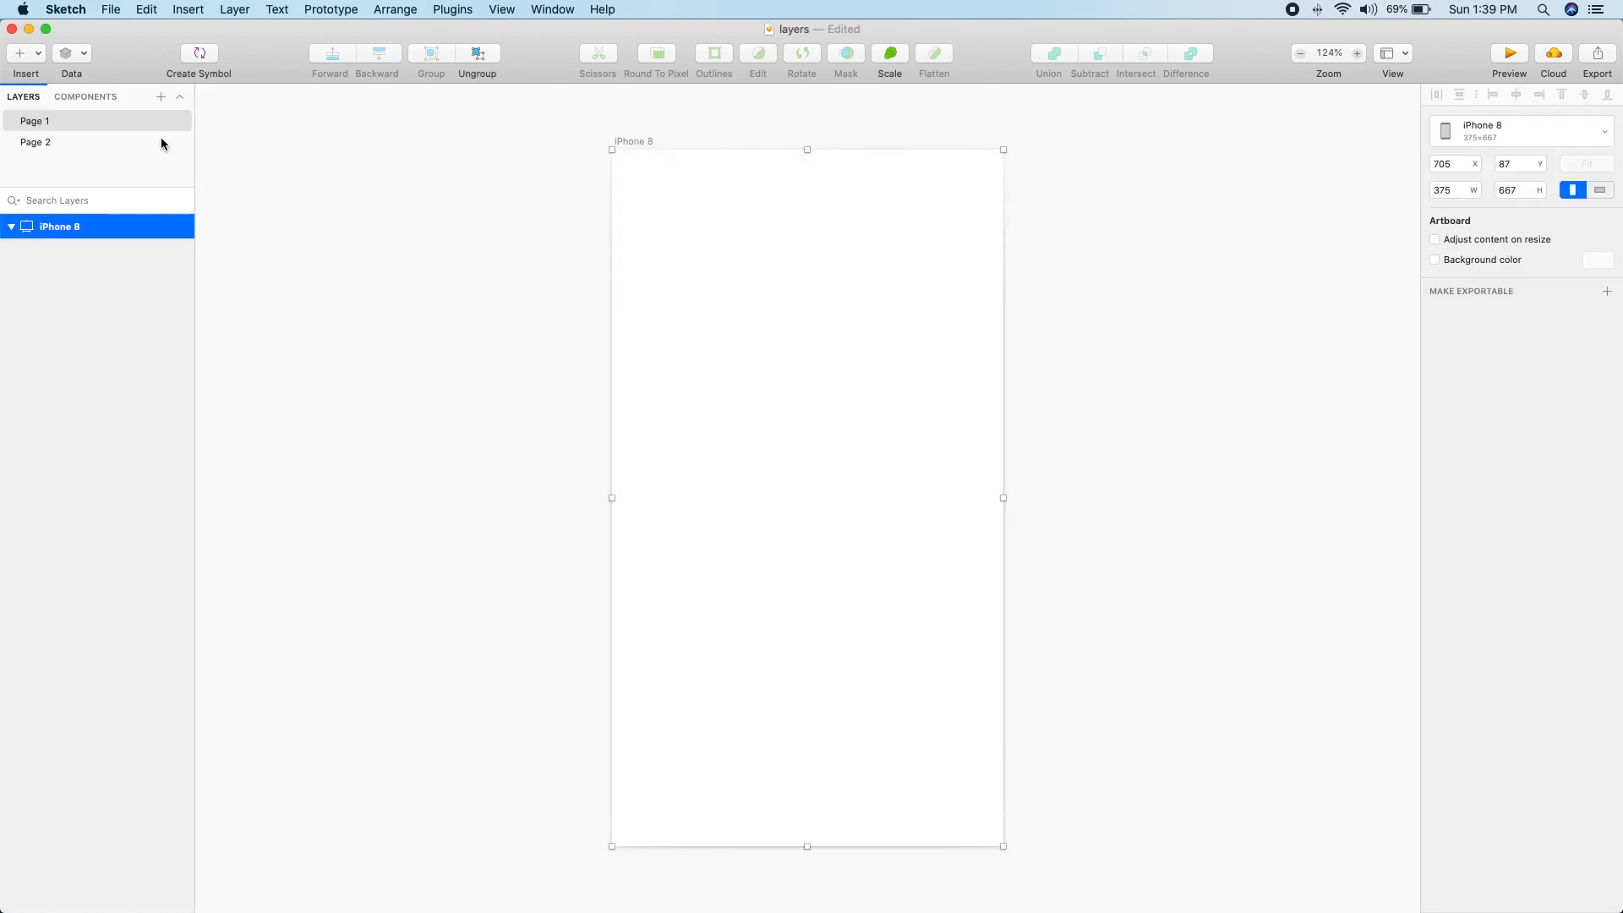
pyautogui.click(38, 53)
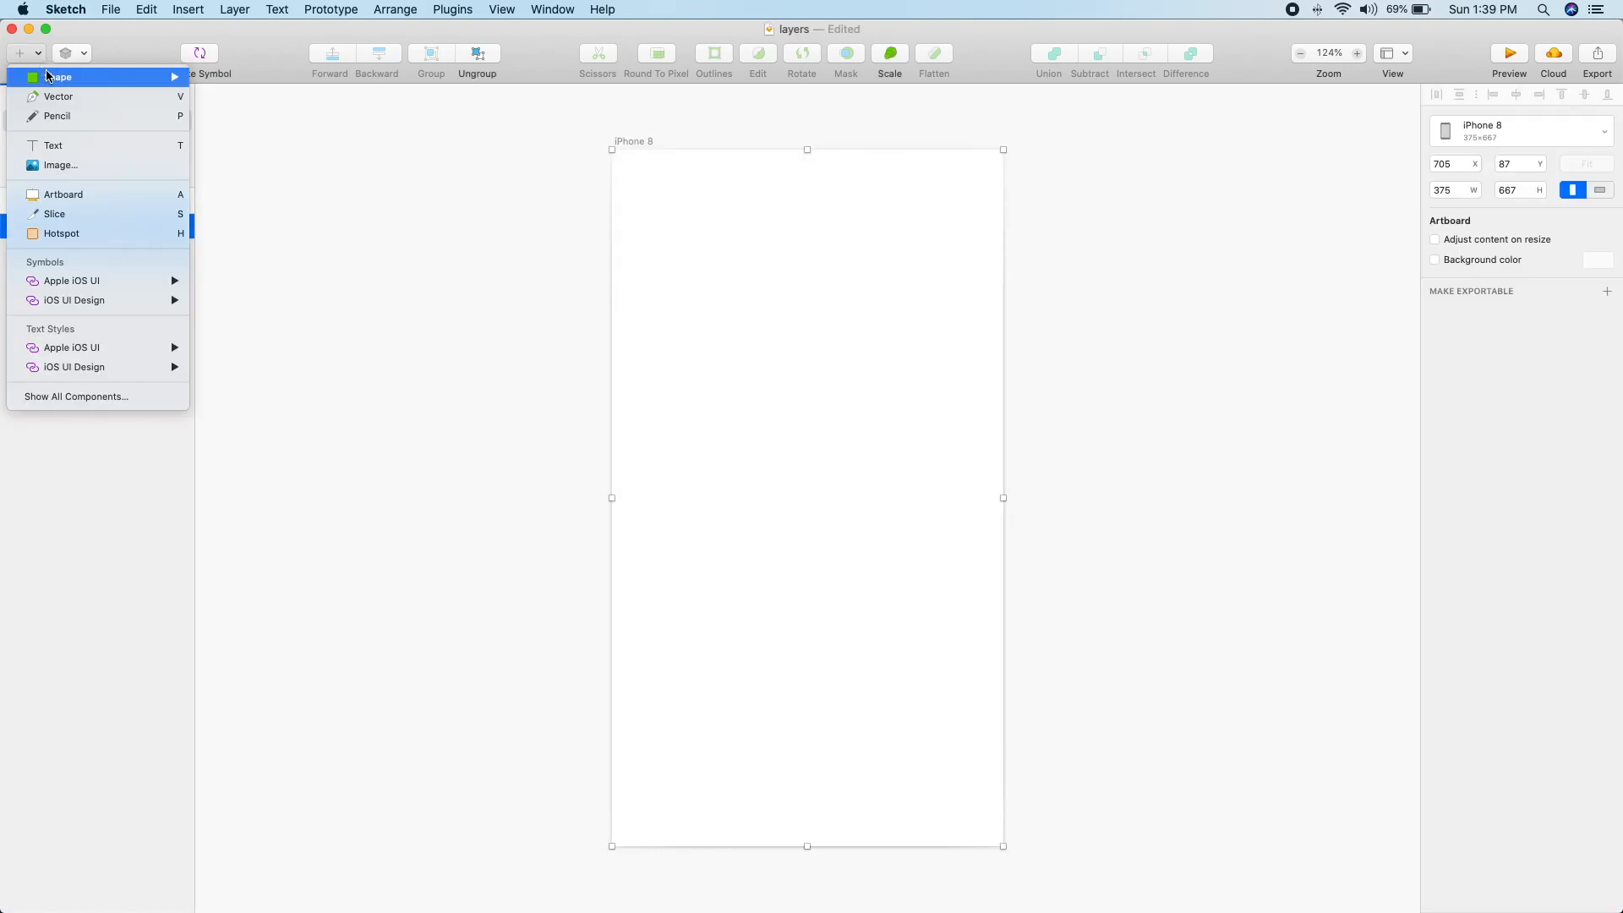
pyautogui.moveTo(147, 78)
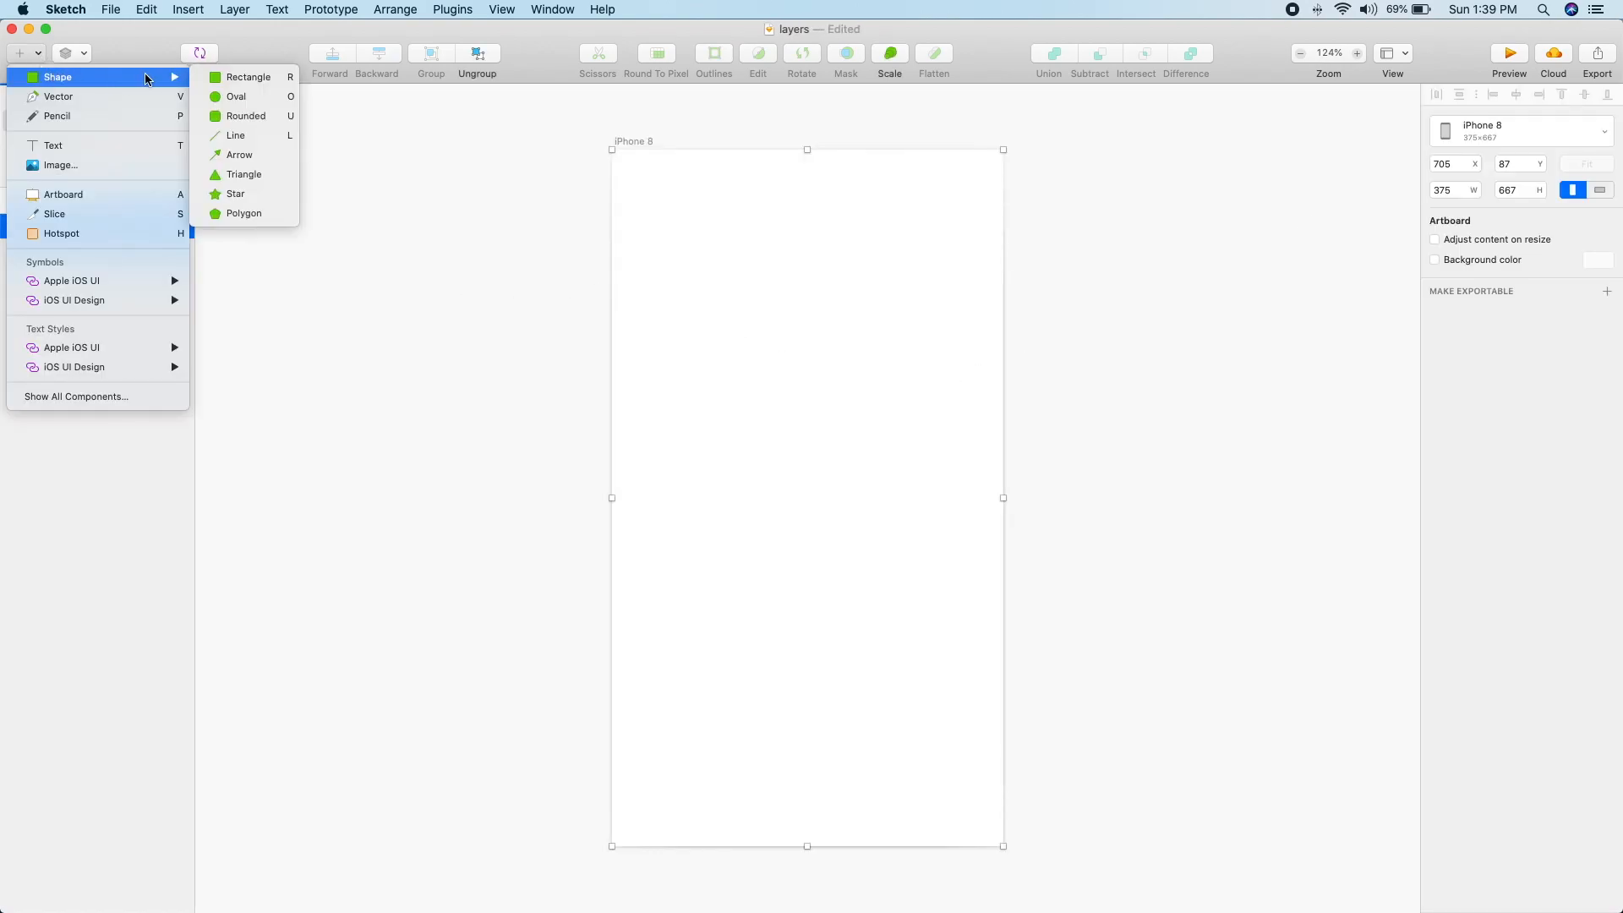
pyautogui.click(256, 81)
pyautogui.moveTo(664, 226); pyautogui.dragTo(813, 347)
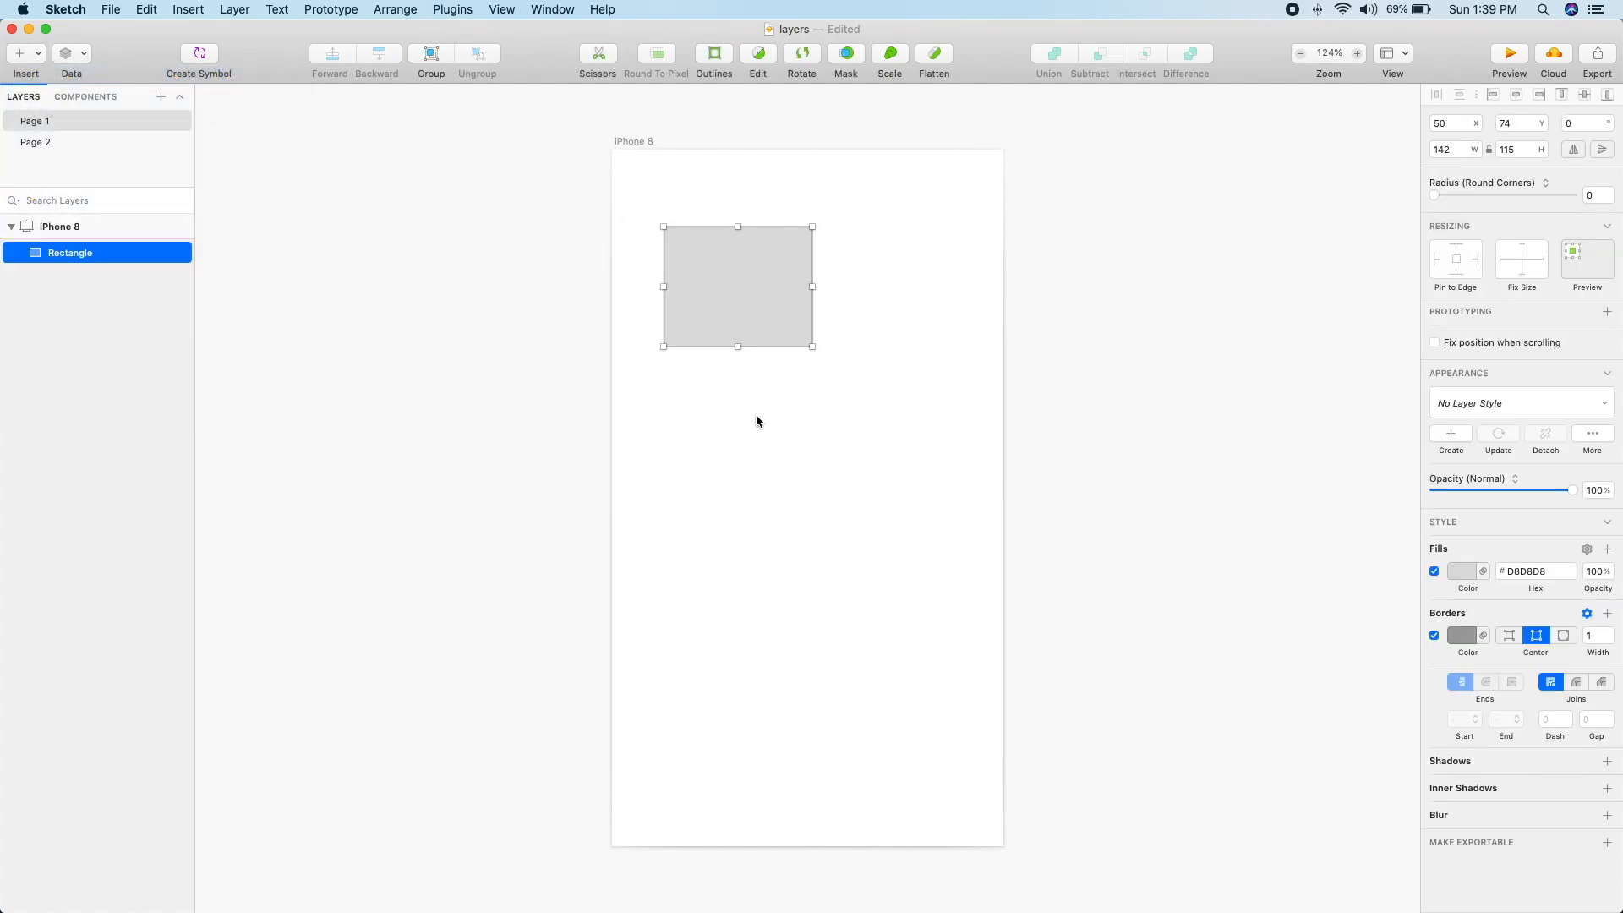
pyautogui.moveTo(0, 127)
pyautogui.mouseDown()
pyautogui.moveTo(173, 91)
pyautogui.moveTo(705, 360)
pyautogui.moveTo(788, 499)
pyautogui.moveTo(730, 411)
pyautogui.mouseUp()
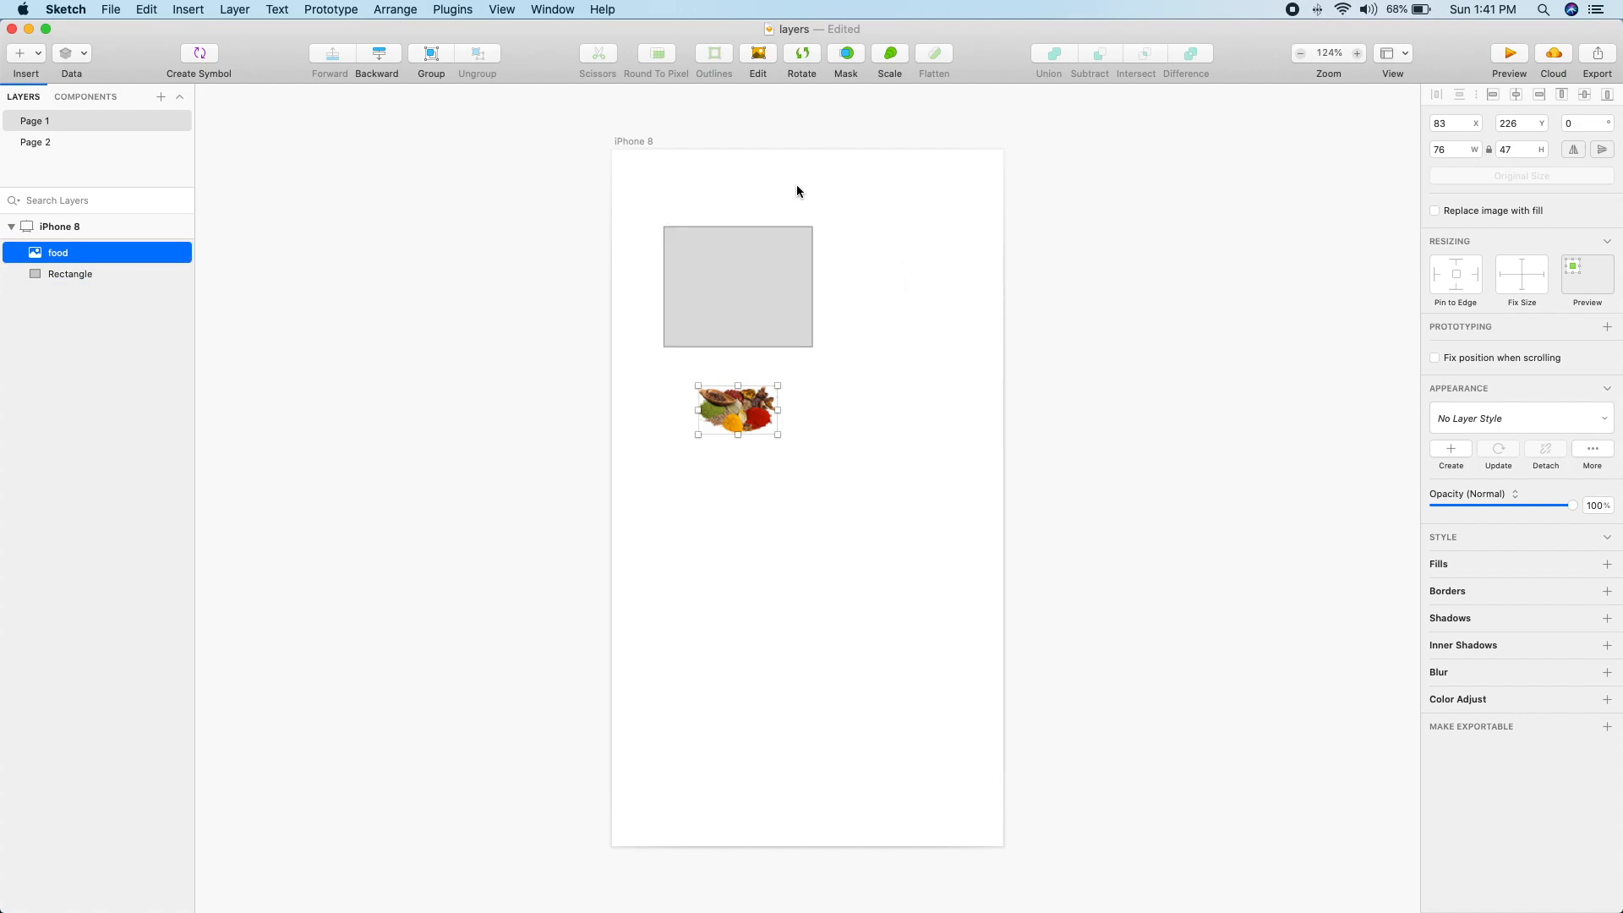
# Step: Delete the iPhone 8 artboard together with everything on it
pyautogui.click(633, 145)
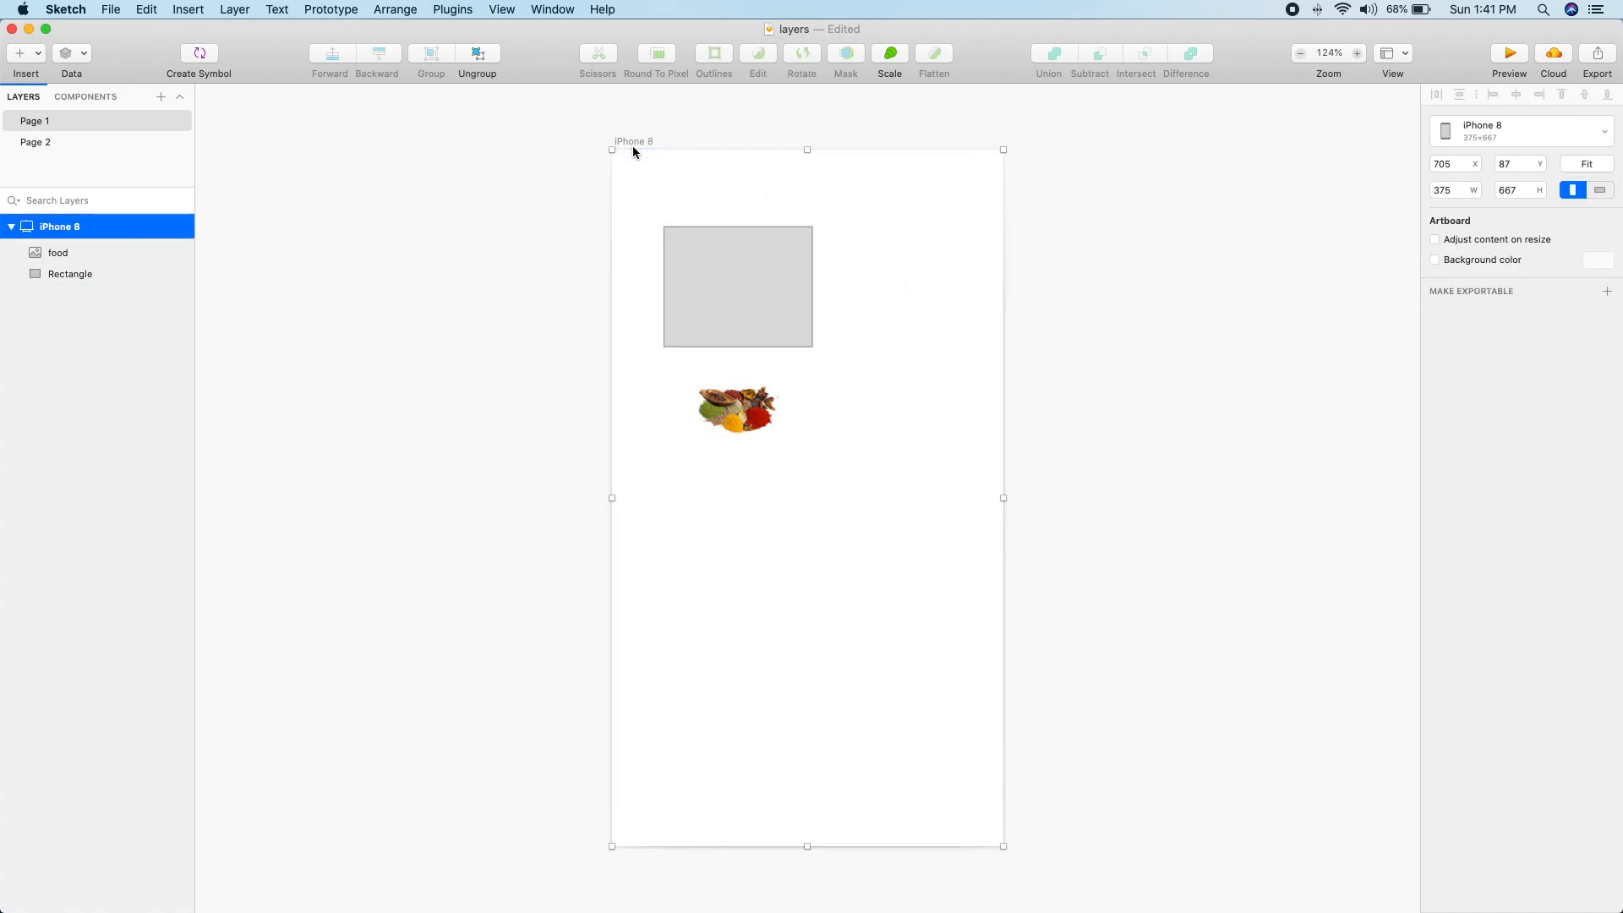
pyautogui.press('Delete')
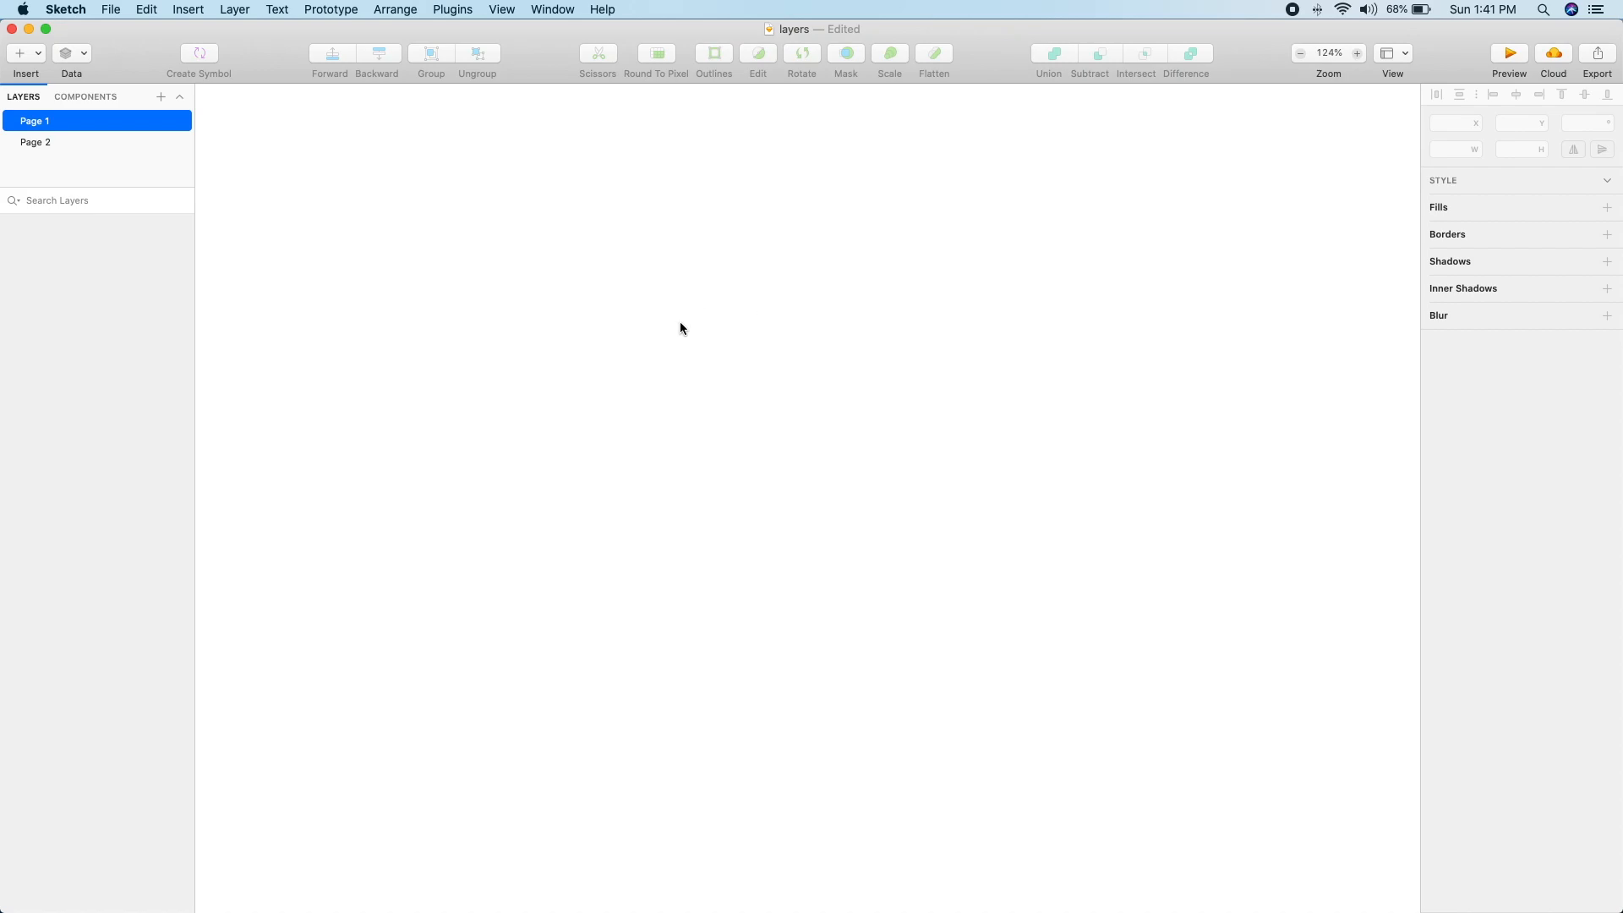
# Step: Add a new iPhone 8 artboard from the Apple Devices presets
pyautogui.press('a')
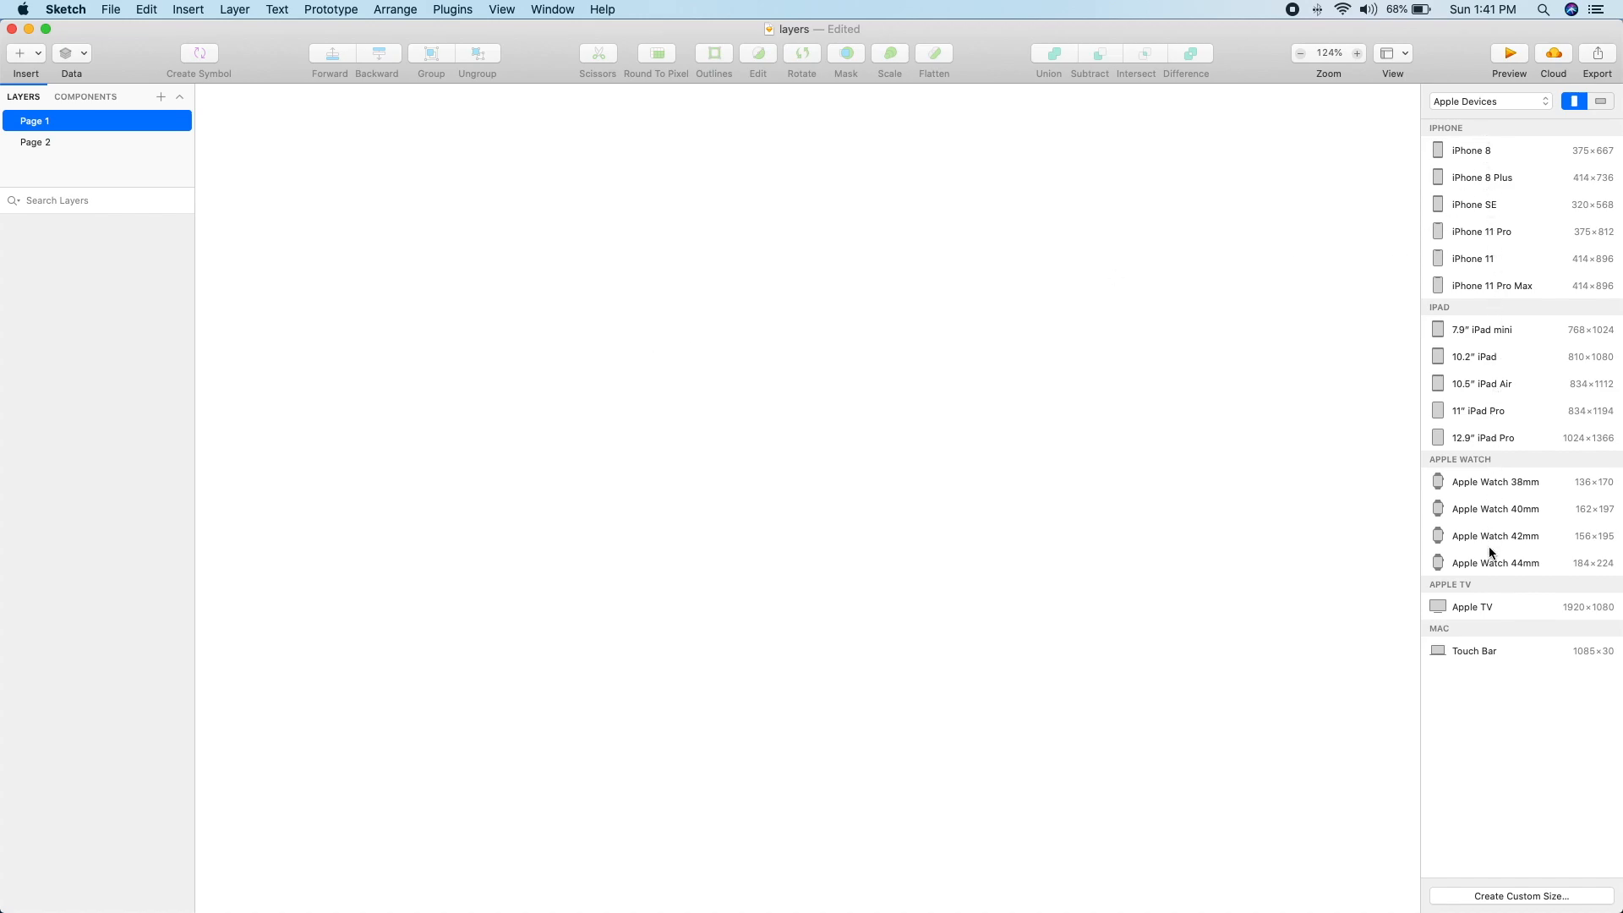
pyautogui.click(1504, 101)
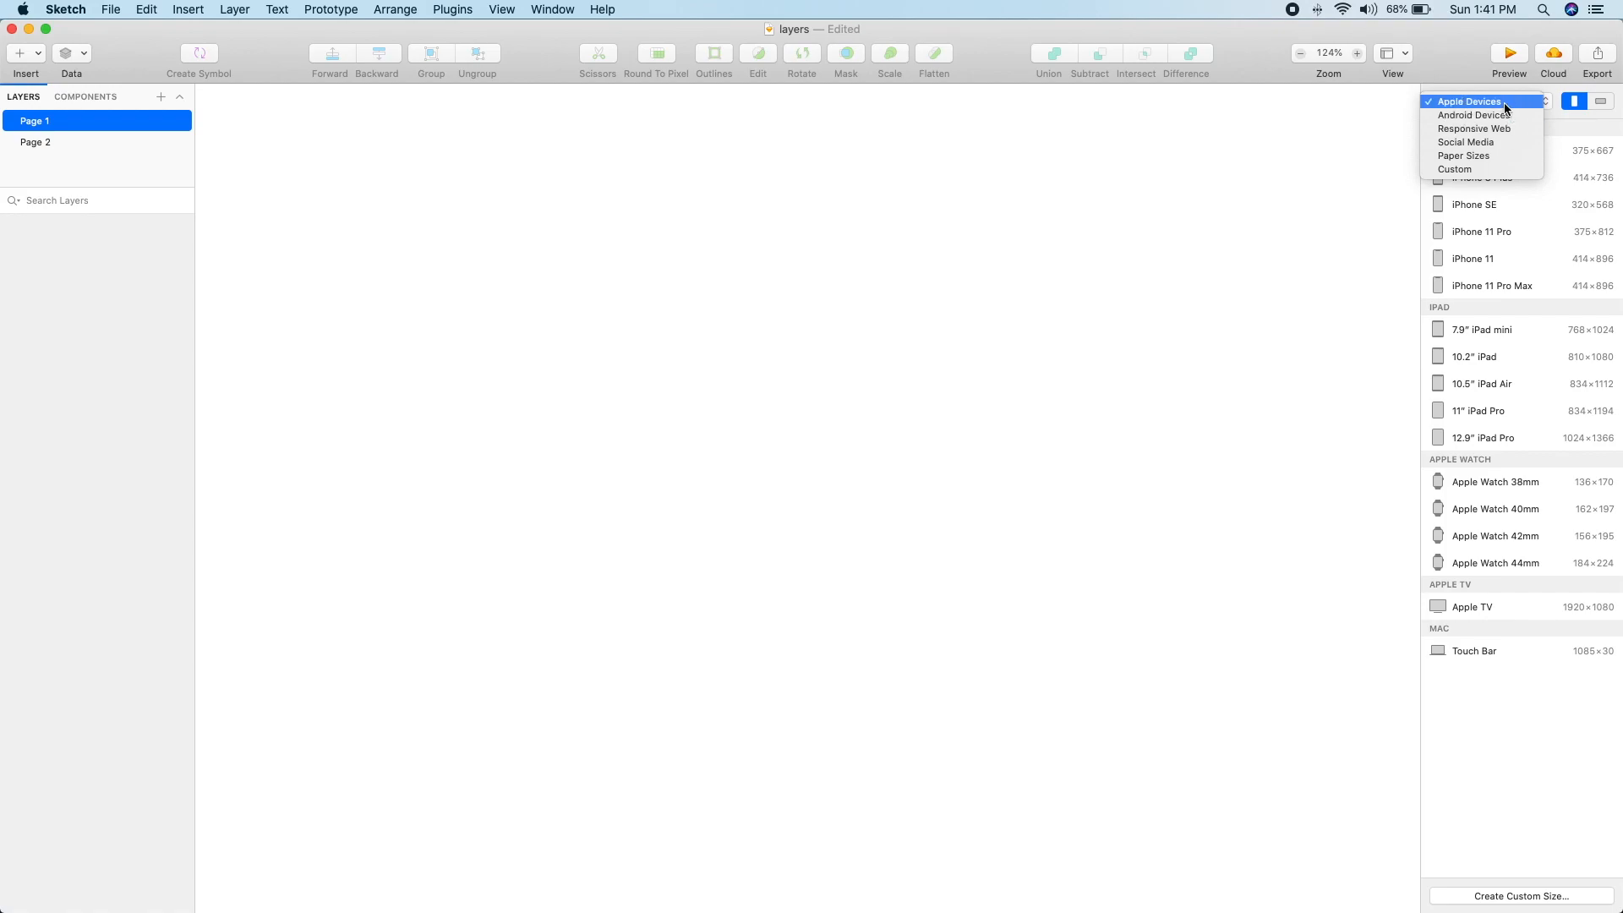
pyautogui.click(1498, 102)
pyautogui.click(1485, 150)
pyautogui.scroll(-1, 1038, 353)
pyautogui.moveTo(1037, 353); pyautogui.dragTo(971, 352)
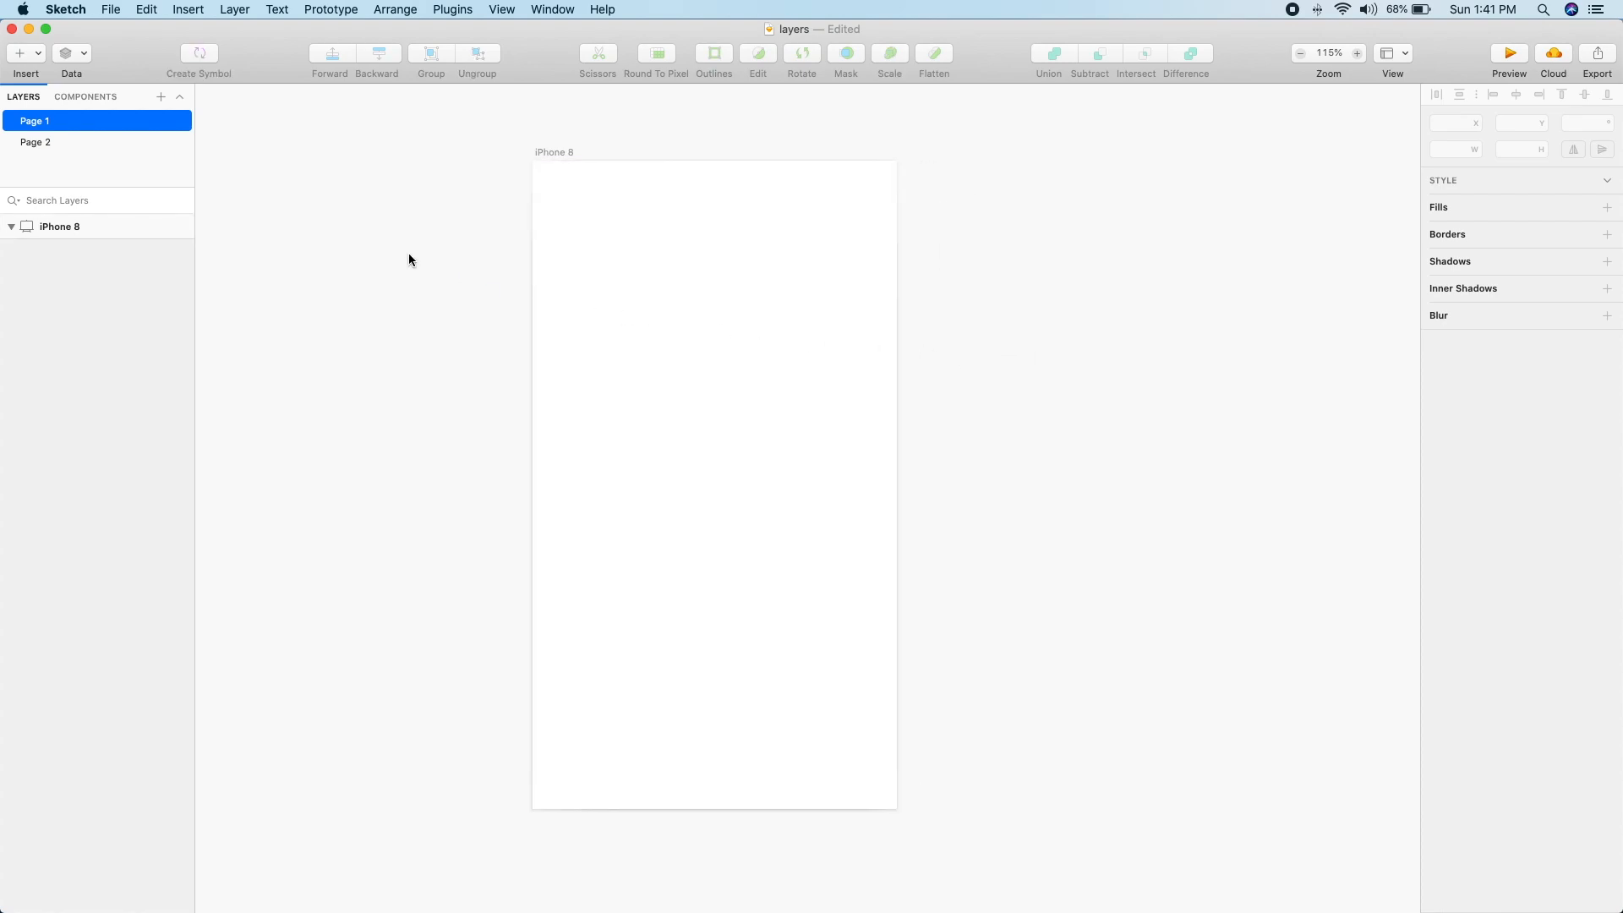
pyautogui.click(36, 59)
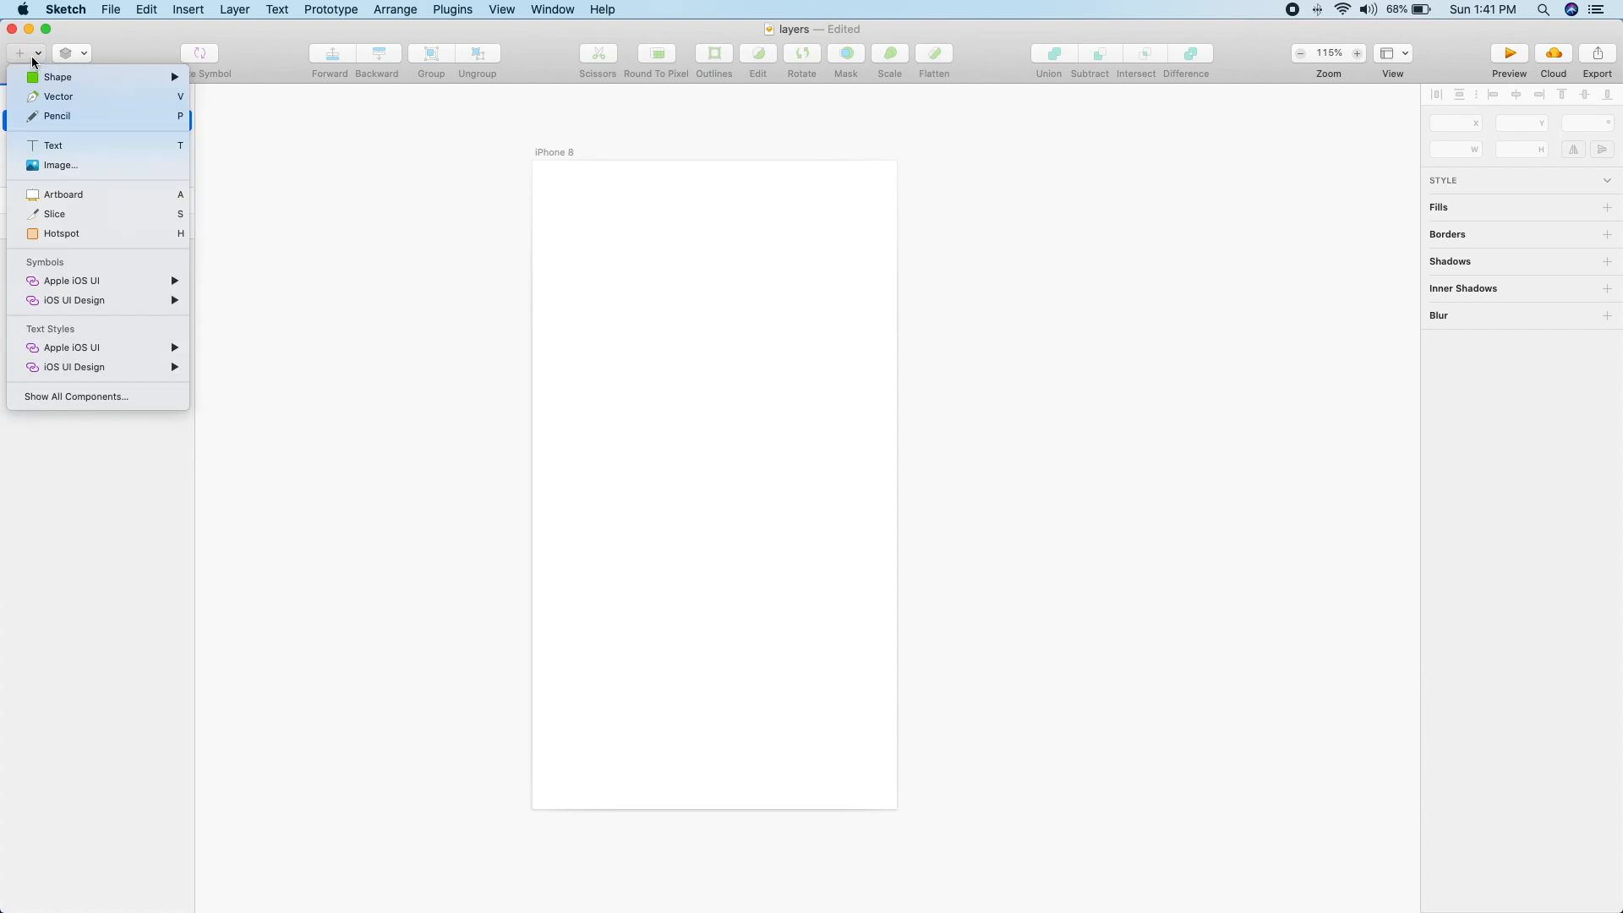
pyautogui.moveTo(47, 76)
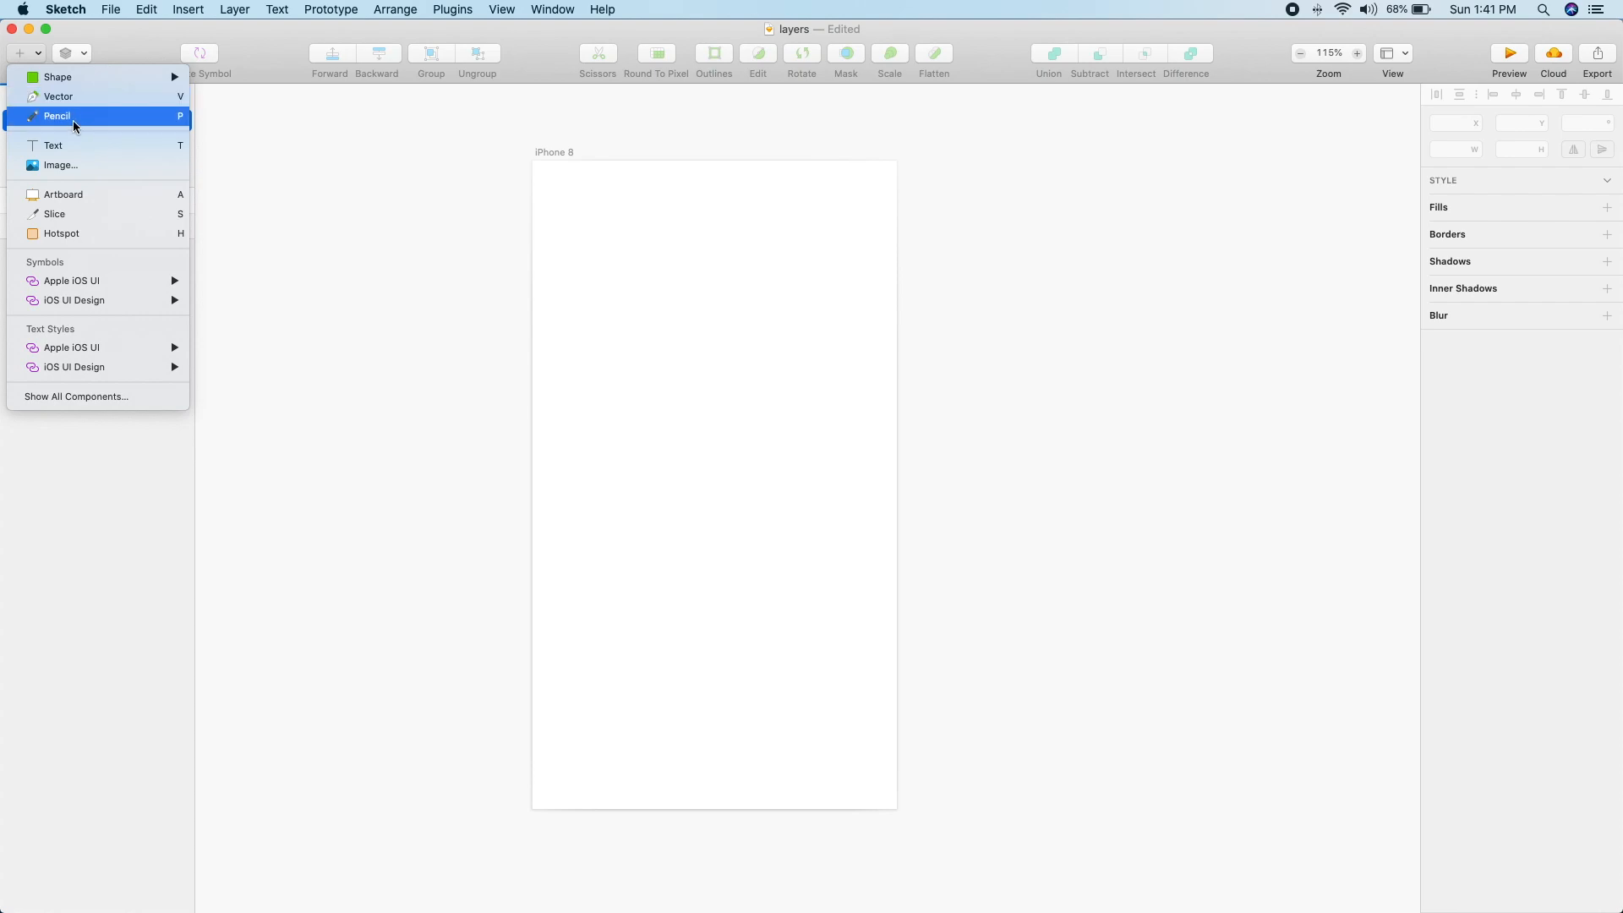
pyautogui.moveTo(115, 78)
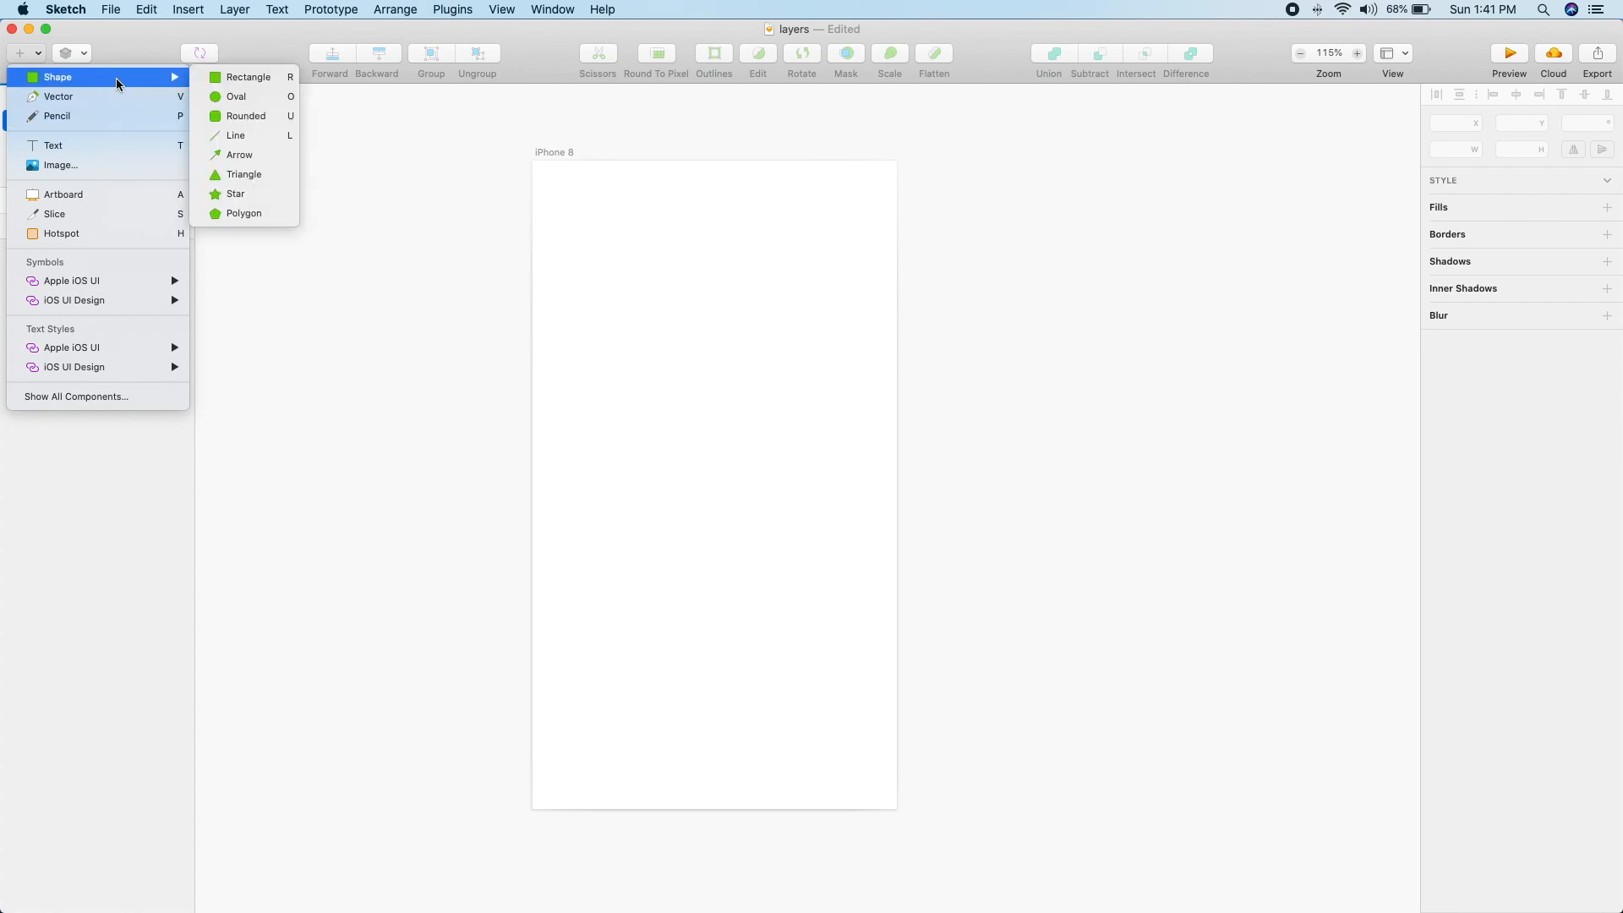
pyautogui.click(249, 79)
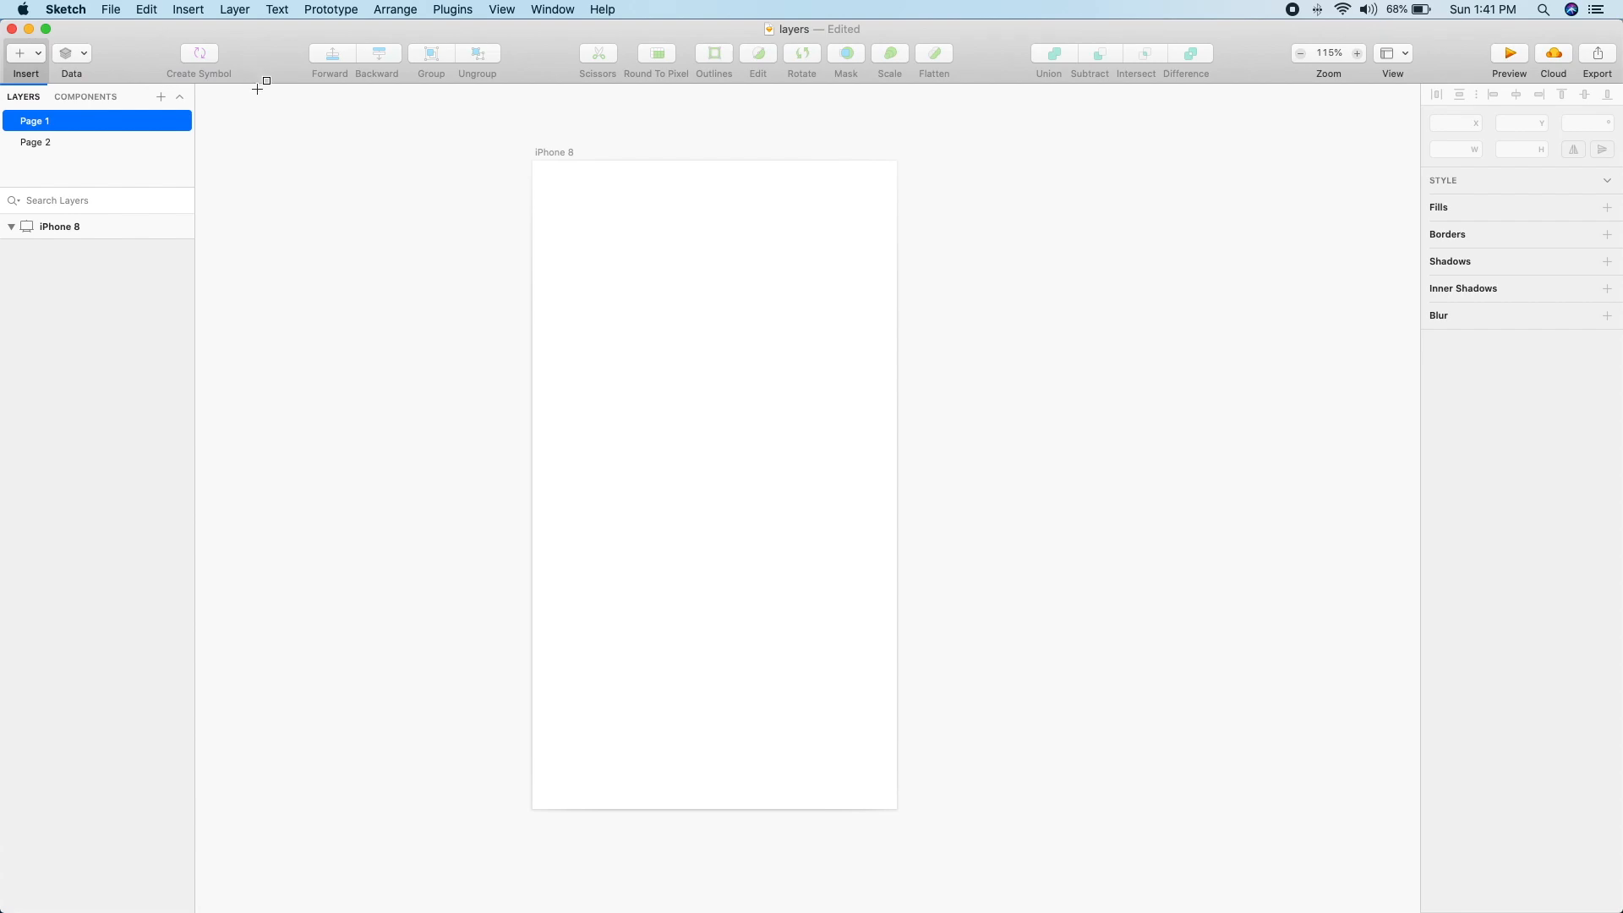
pyautogui.press('Escape')
pyautogui.press('r')
pyautogui.moveTo(573, 205); pyautogui.dragTo(725, 355)
pyautogui.press('Delete')
pyautogui.click(724, 377)
# Step: Draw a square of about 100 × 100 near the upper-left corner of the iPhone 8 artboard
pyautogui.press('r')
pyautogui.moveTo(560, 190); pyautogui.dragTo(657, 284)
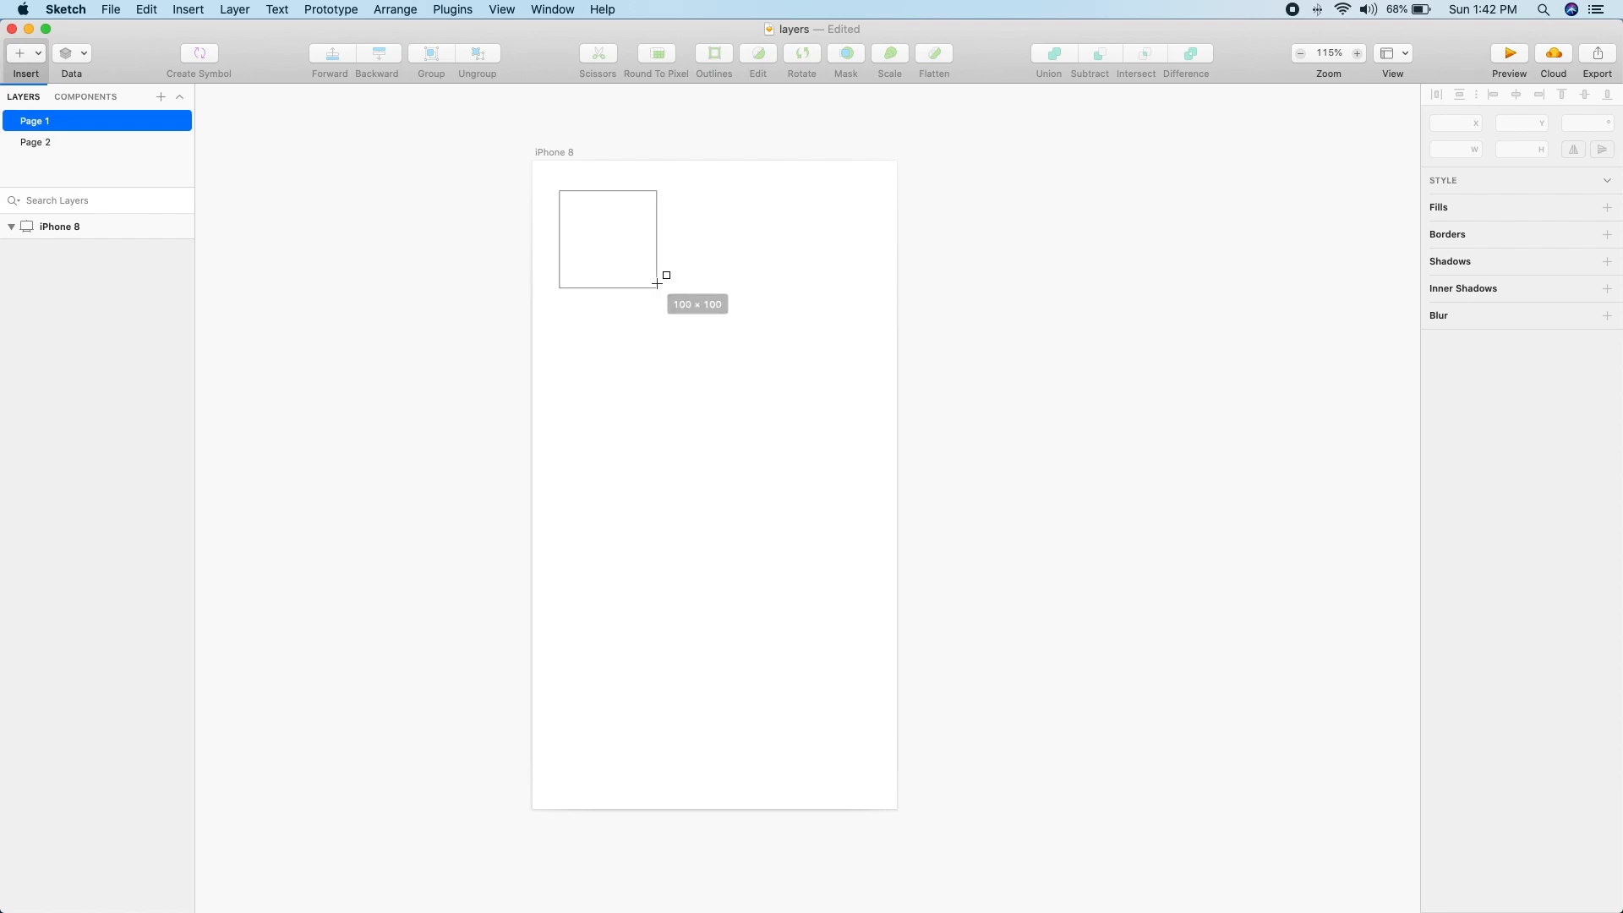
pyautogui.moveTo(658, 284); pyautogui.dragTo(658, 284)
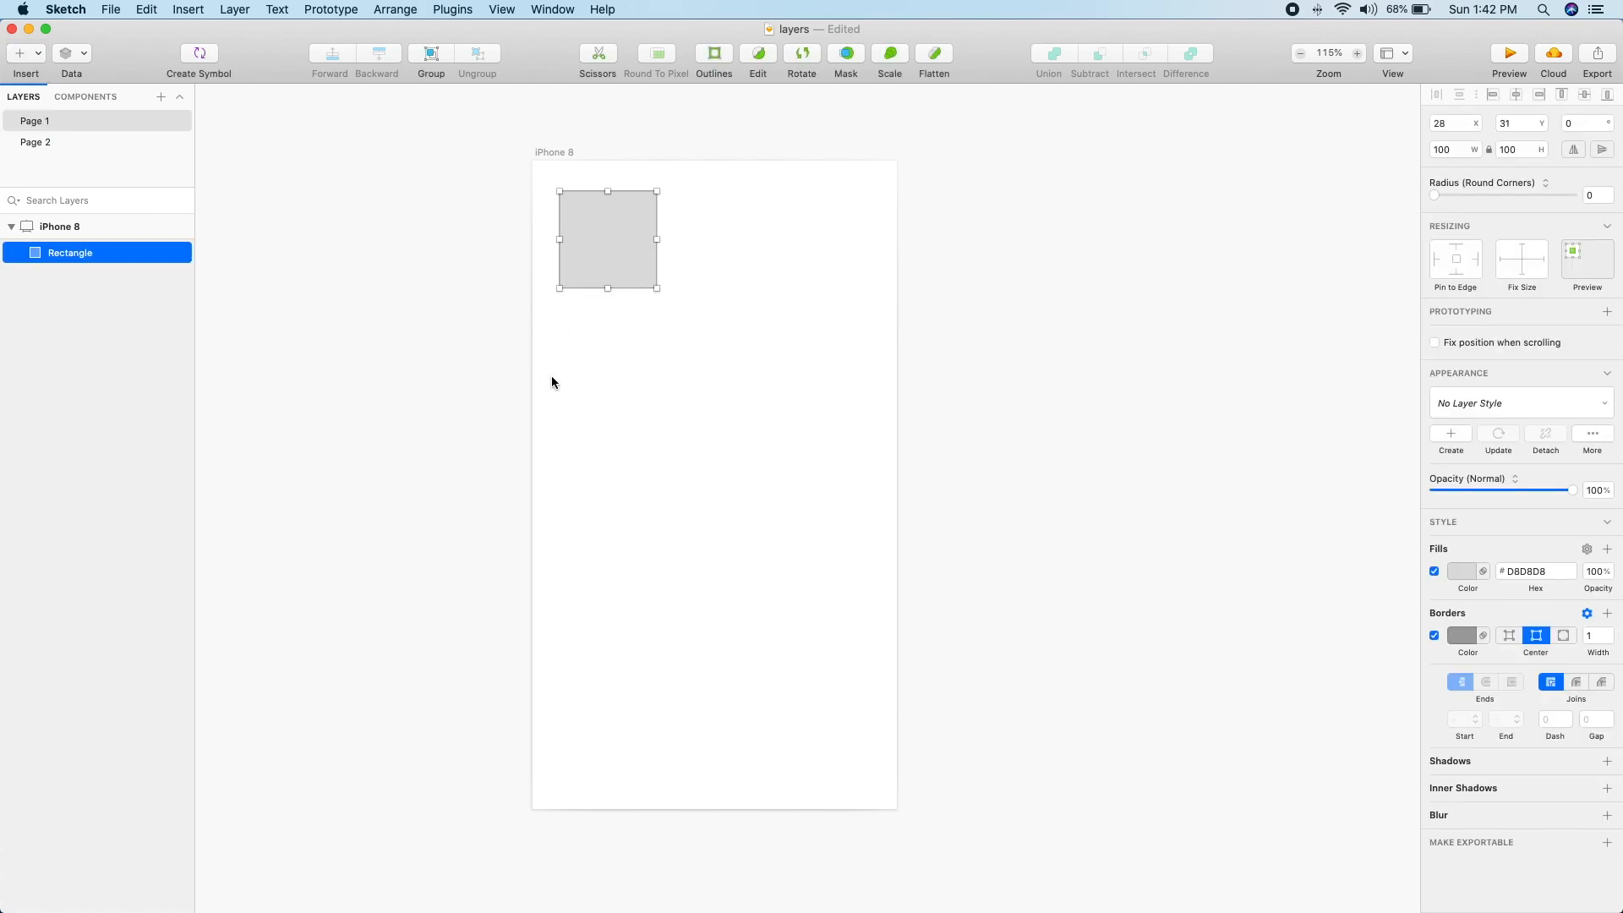
pyautogui.click(394, 352)
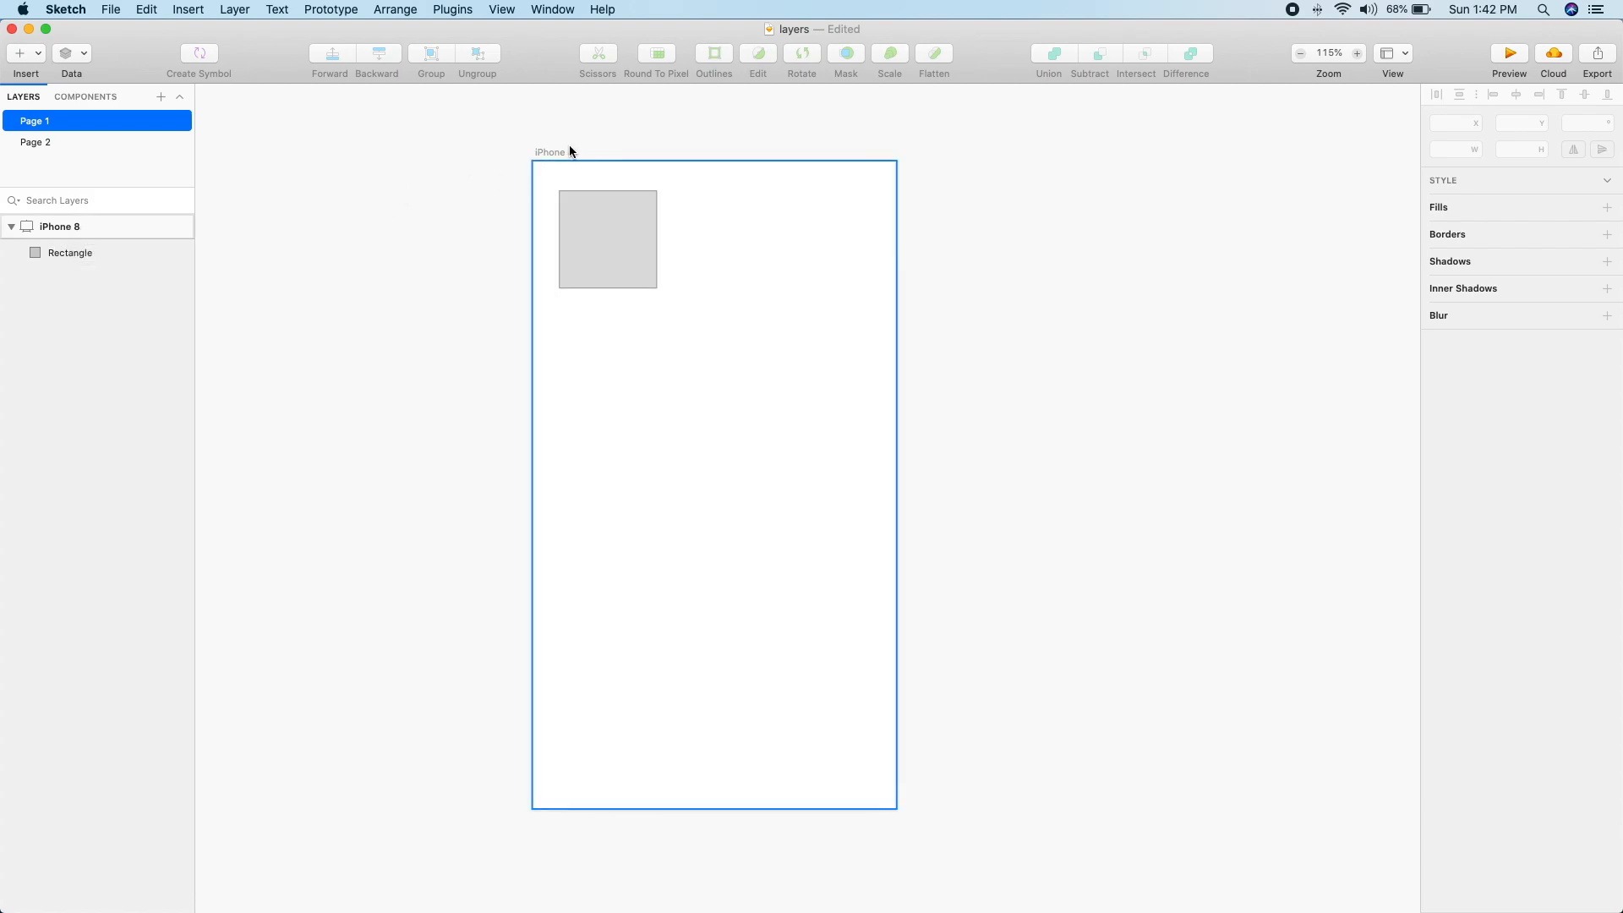
# Step: Rename the iPhone 8 artboard as My artboard
pyautogui.scroll(5, 577, 139)
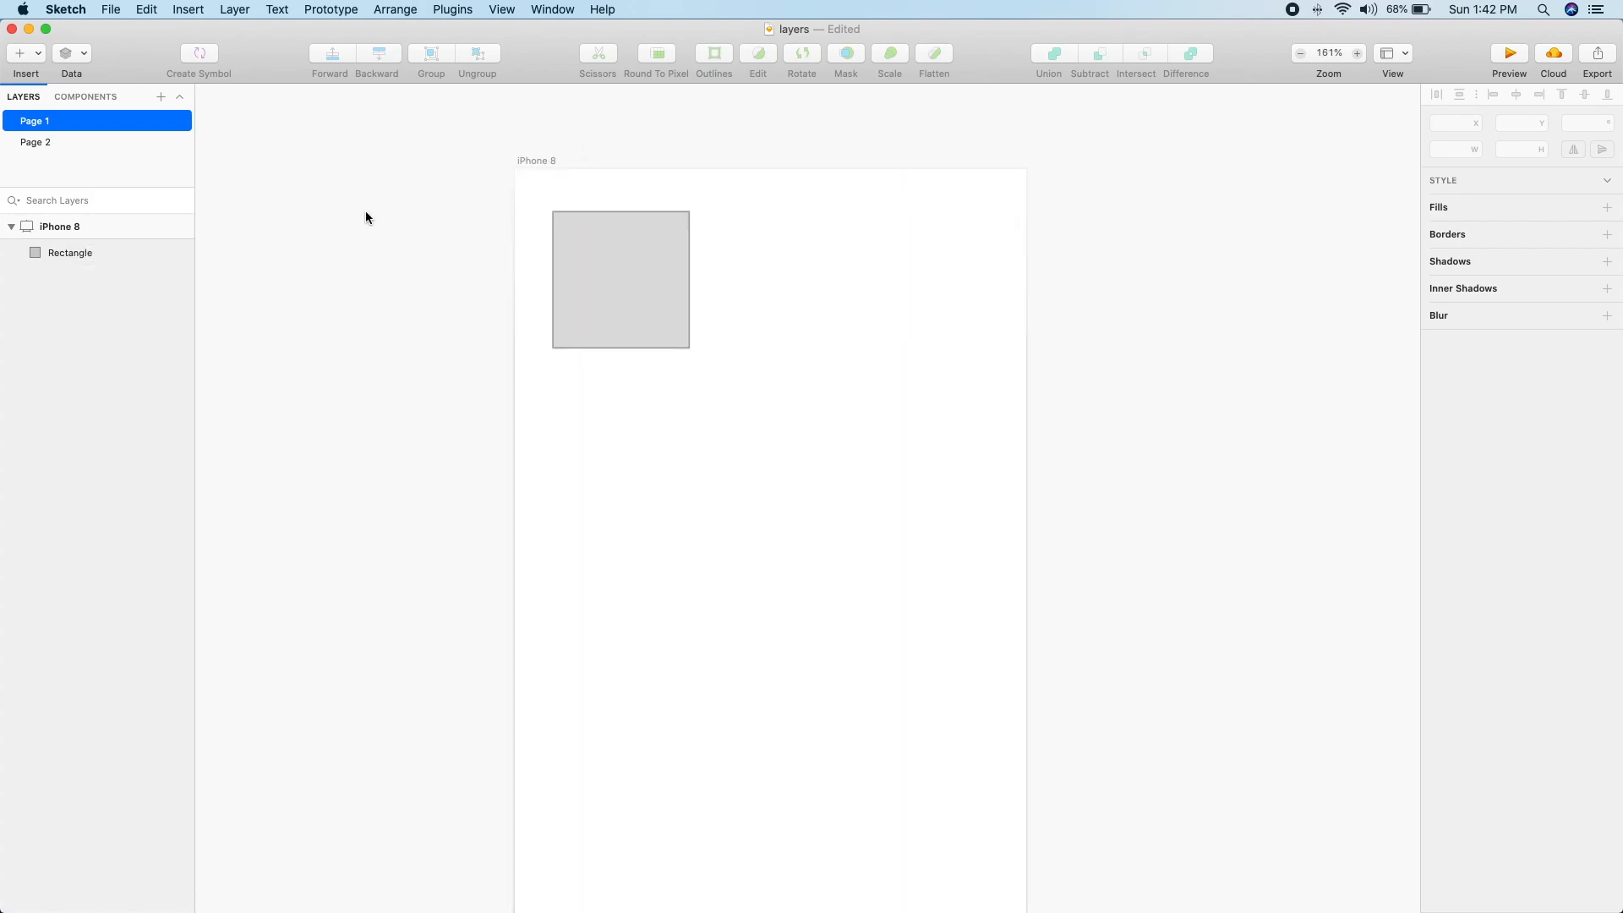
pyautogui.doubleClick(85, 227)
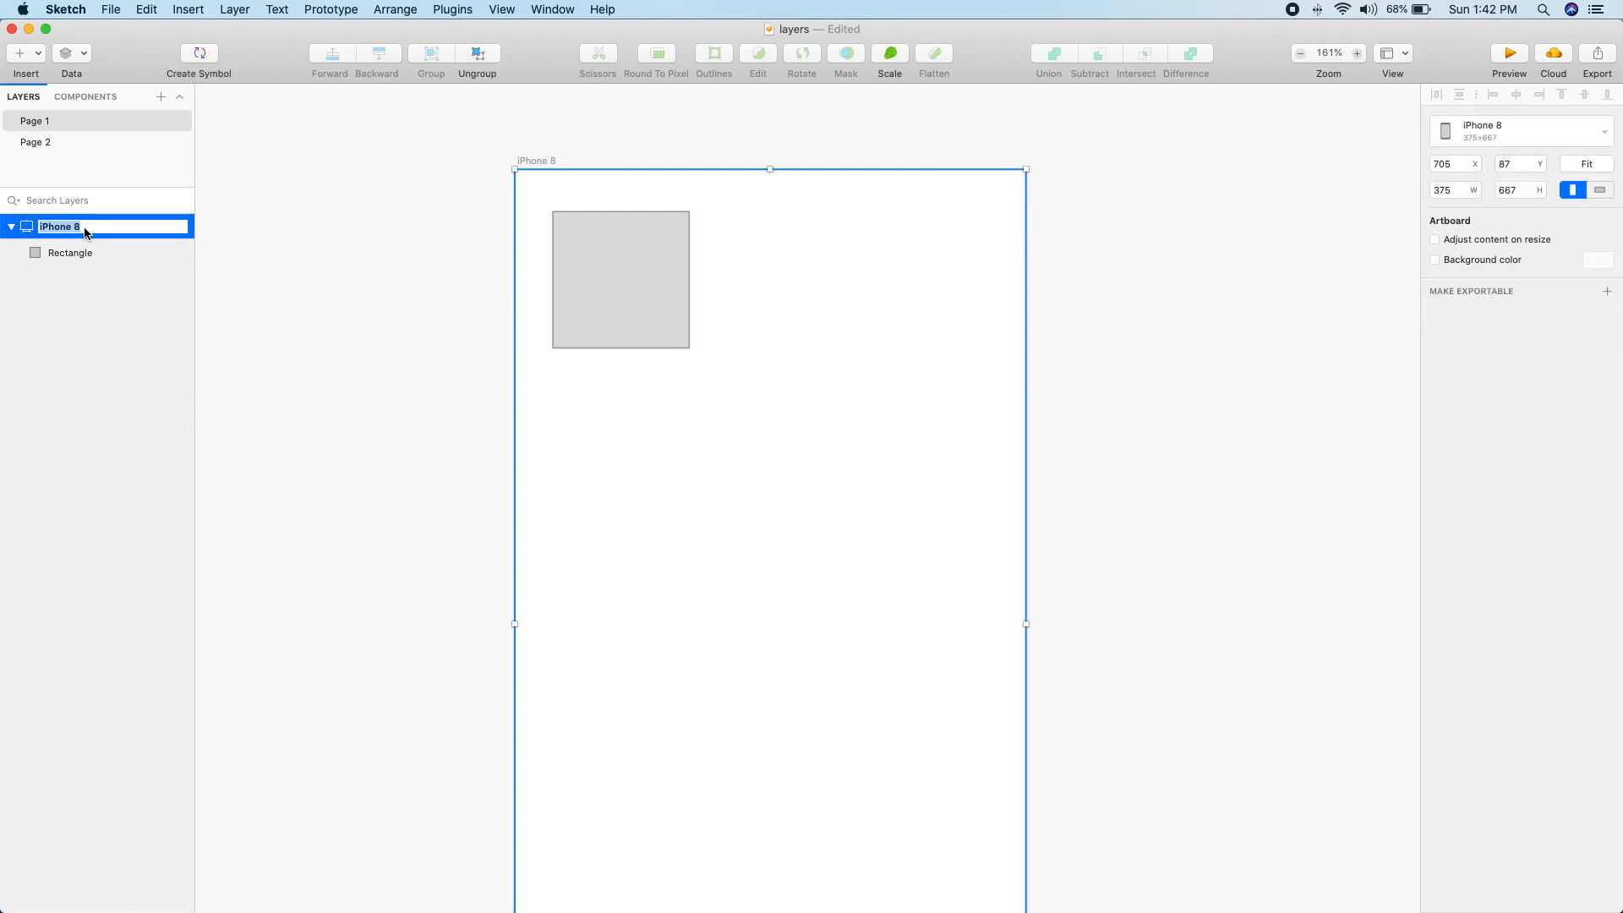
pyautogui.write('My lartboard')
pyautogui.press('Return')
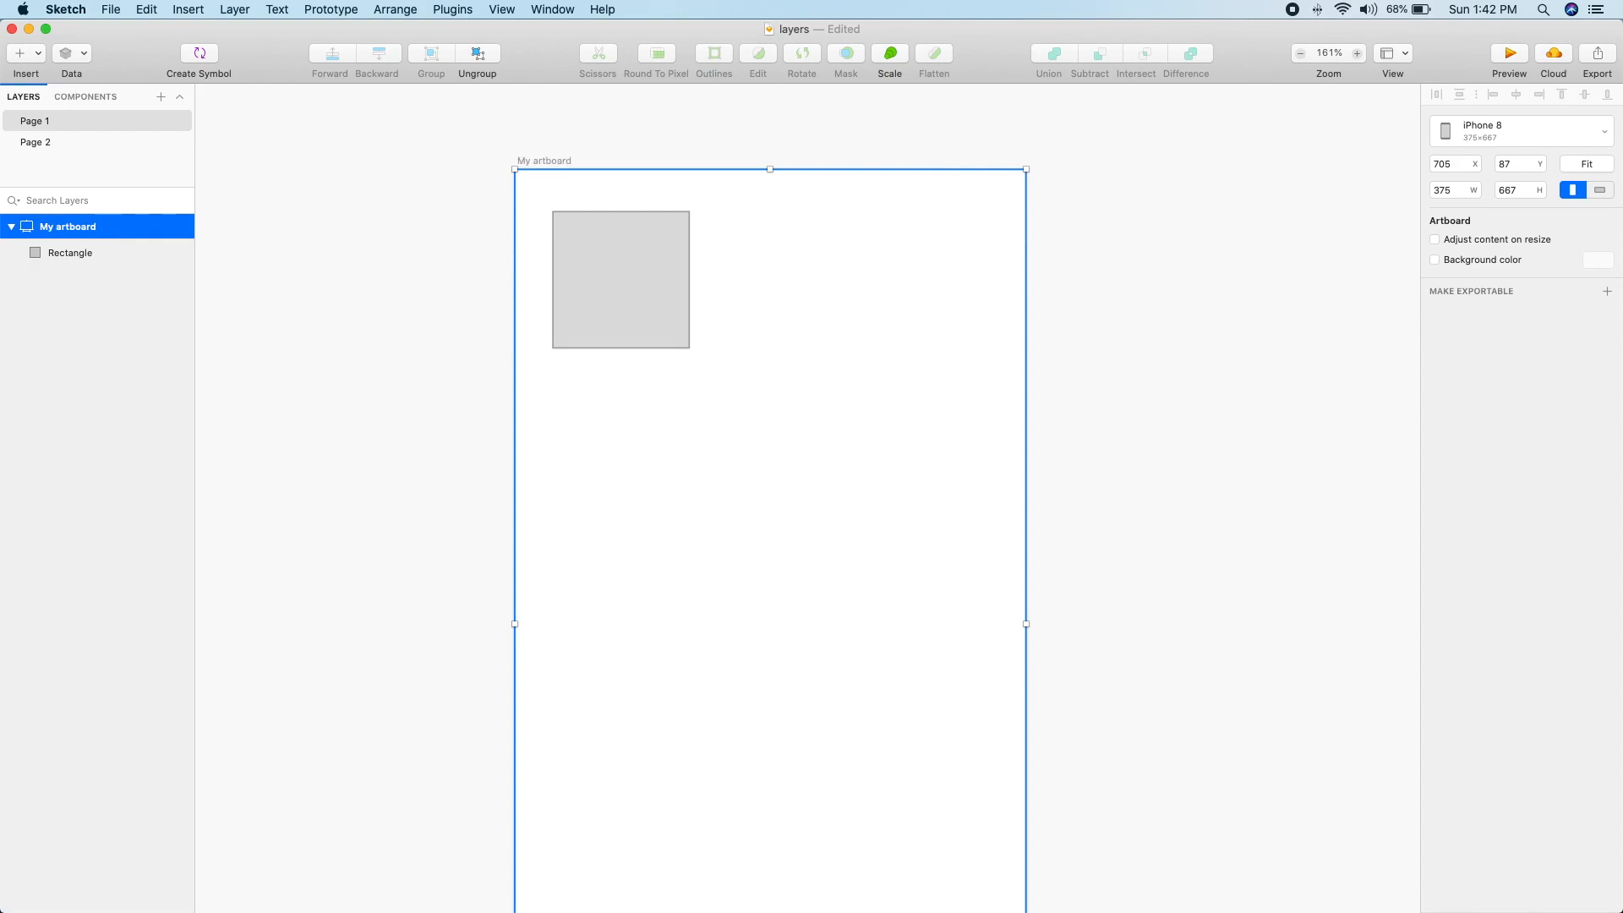
# Step: Open the Rectangle layer's name for editing
pyautogui.click(45, 258)
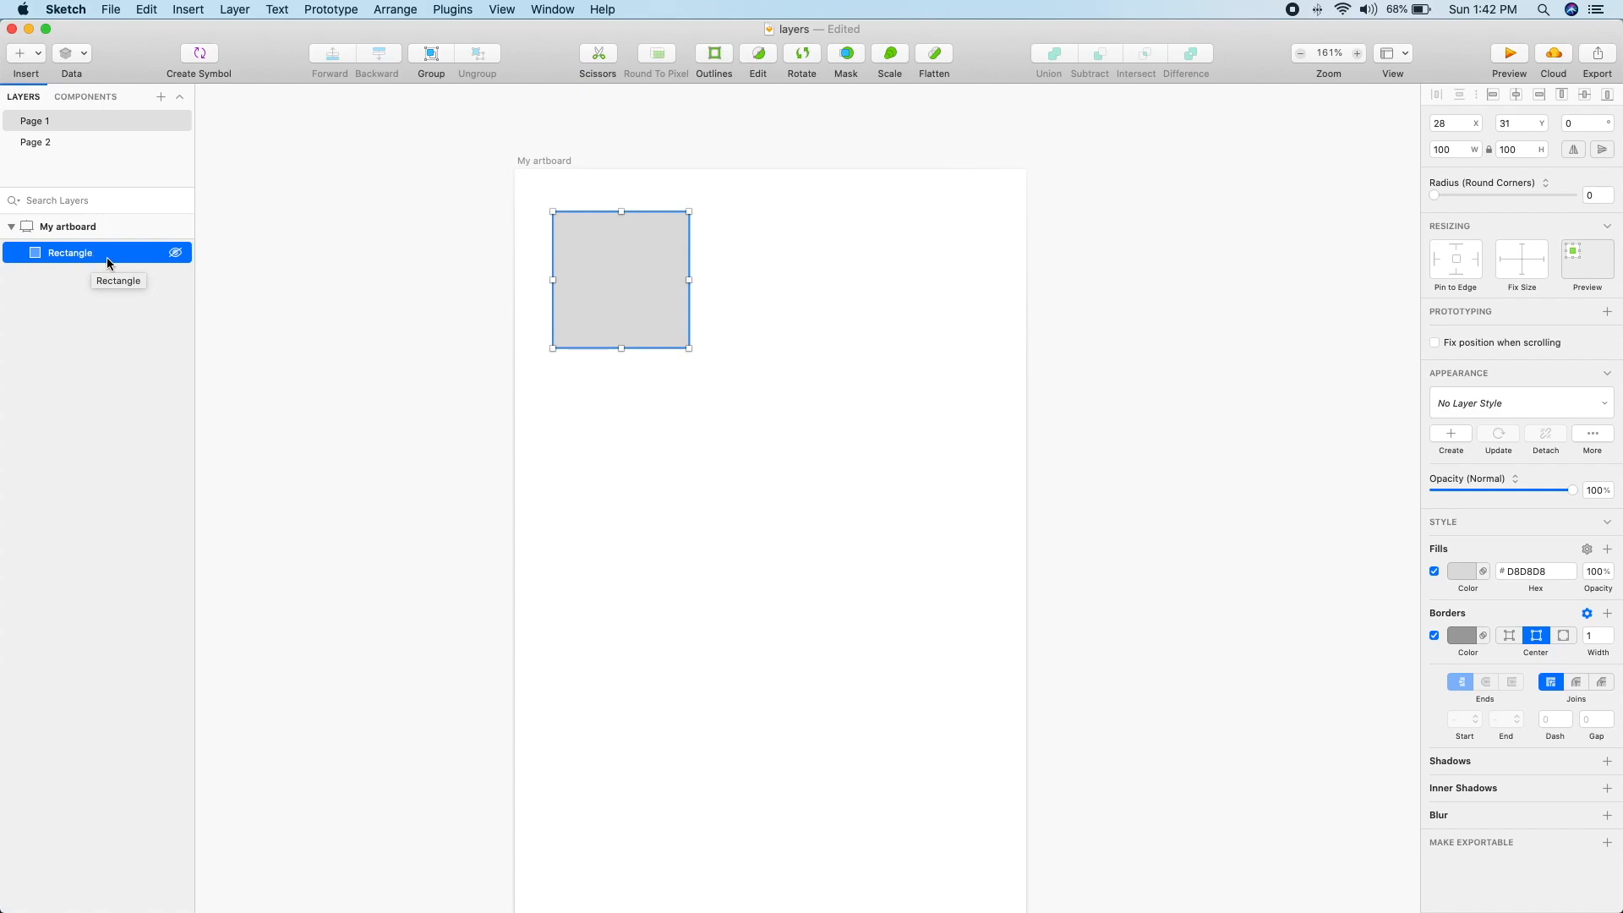
pyautogui.doubleClick(91, 254)
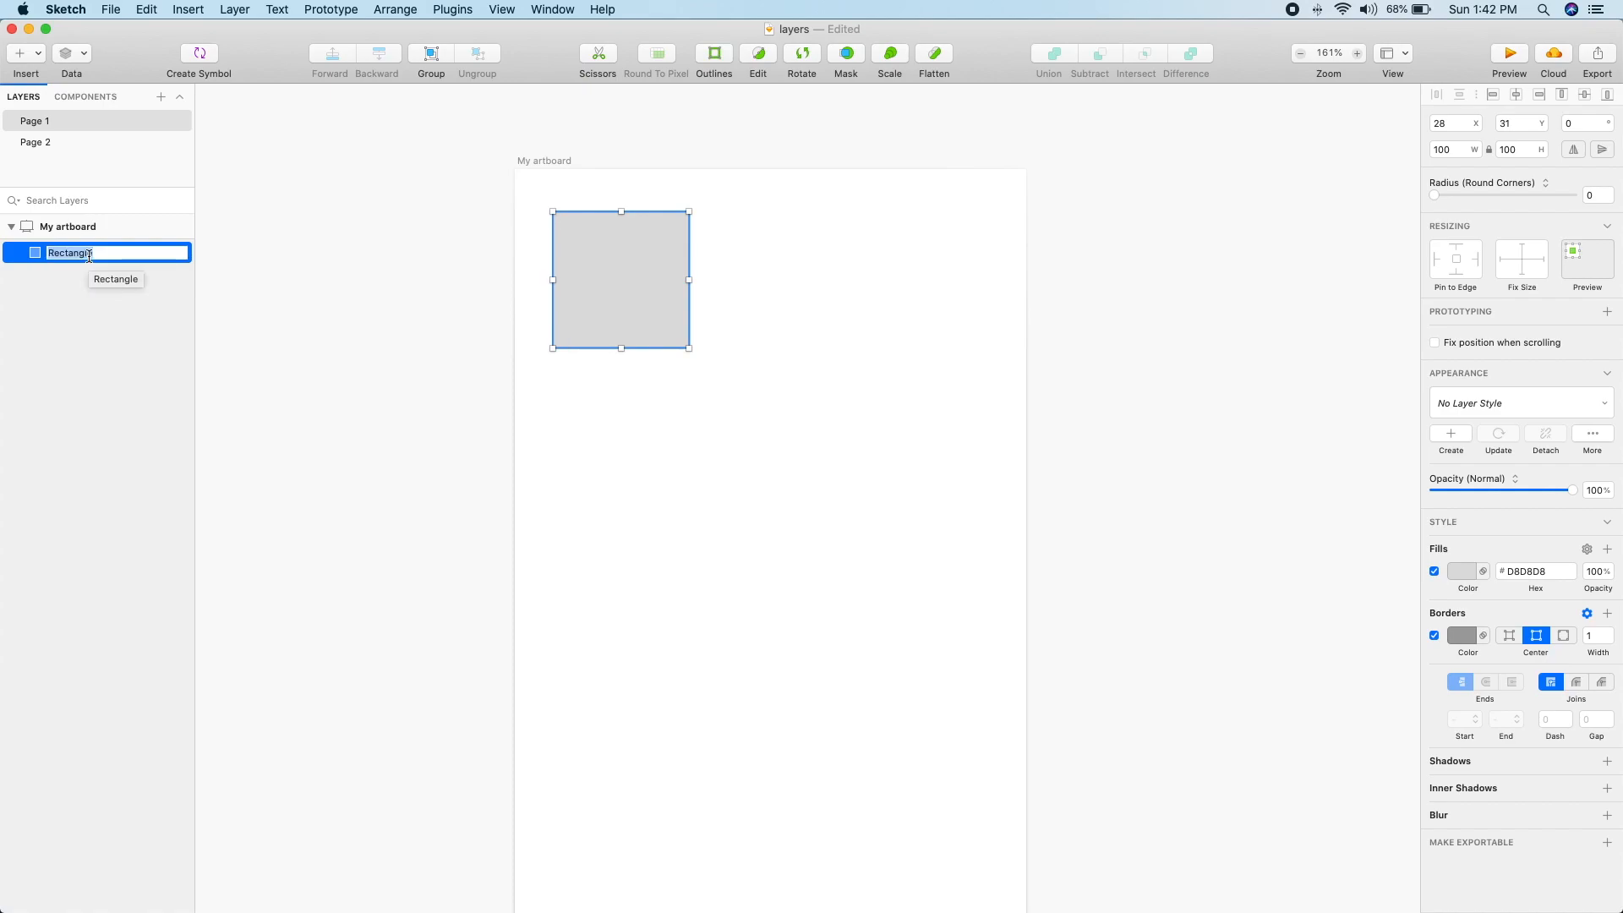
pyautogui.press('Return')
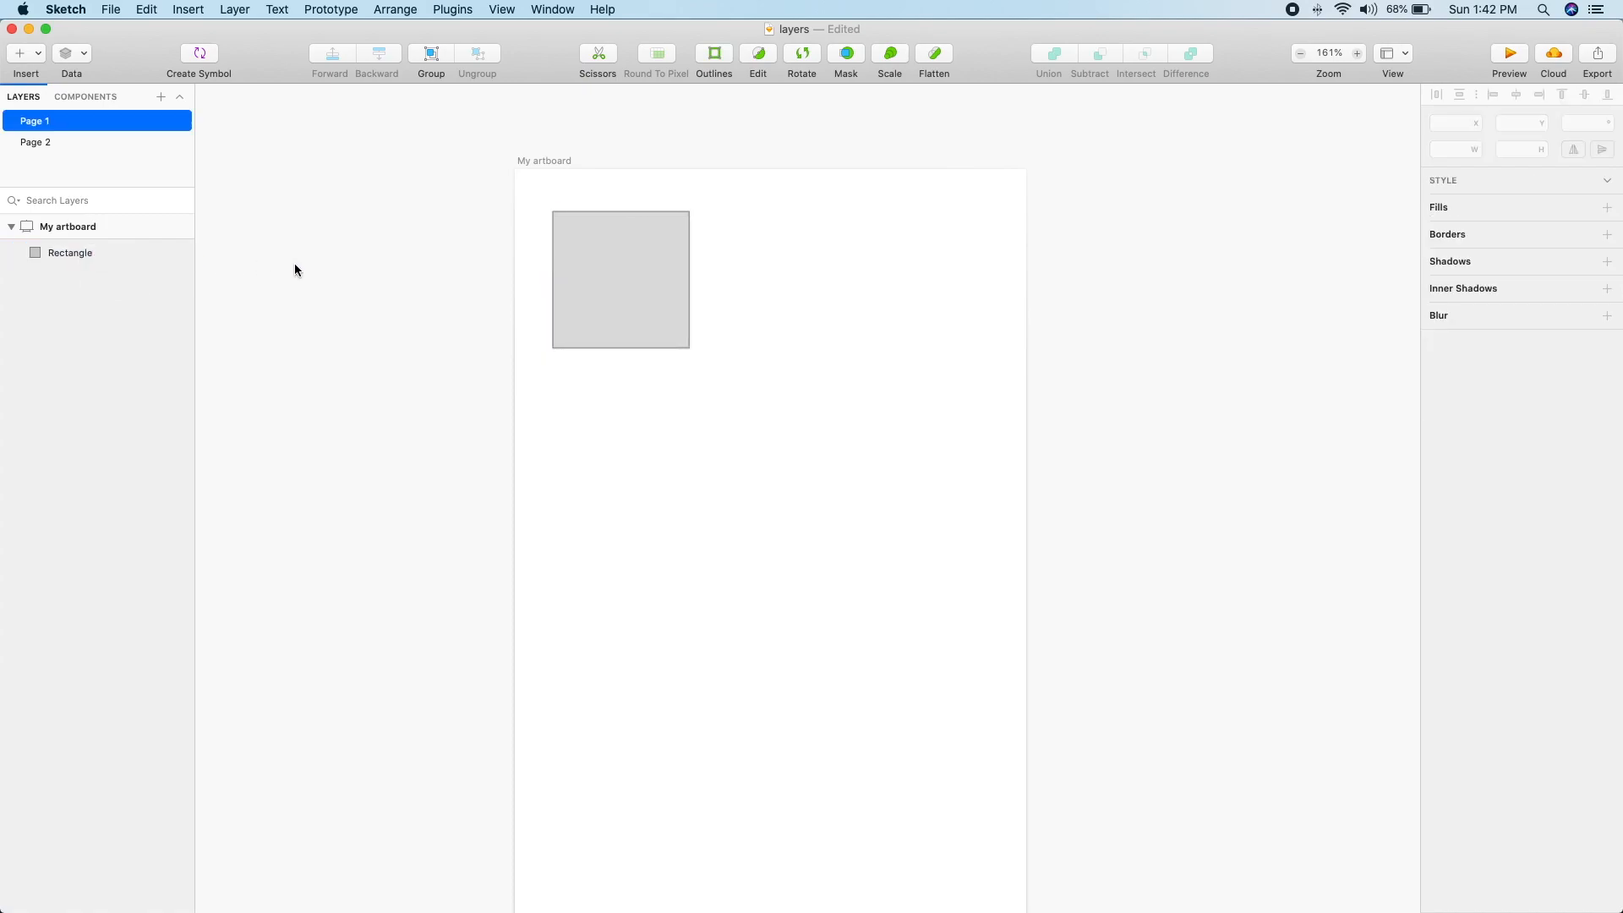
# Step: Shrink the square on My artboard to about 96 × 96
pyautogui.moveTo(688, 347)
pyautogui.mouseDown()
pyautogui.moveTo(671, 322)
pyautogui.moveTo(688, 336)
pyautogui.mouseUp()
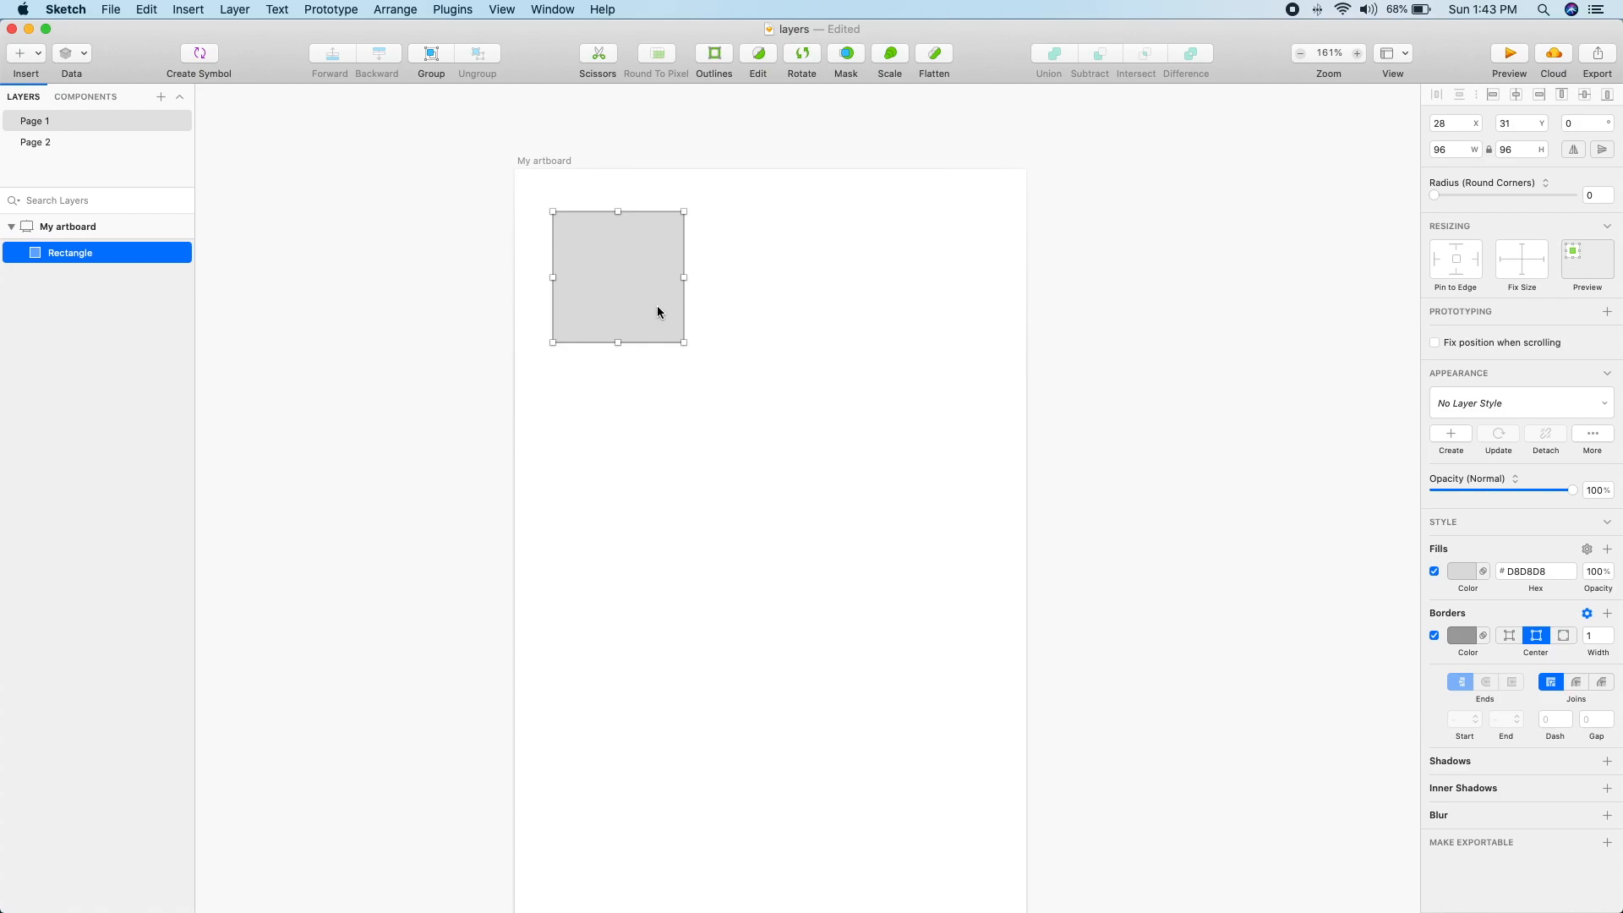
# Step: Inspect the three coloured squares as a group selection and the red square's fill colour
pyautogui.moveTo(1156, 393); pyautogui.dragTo(472, 235)
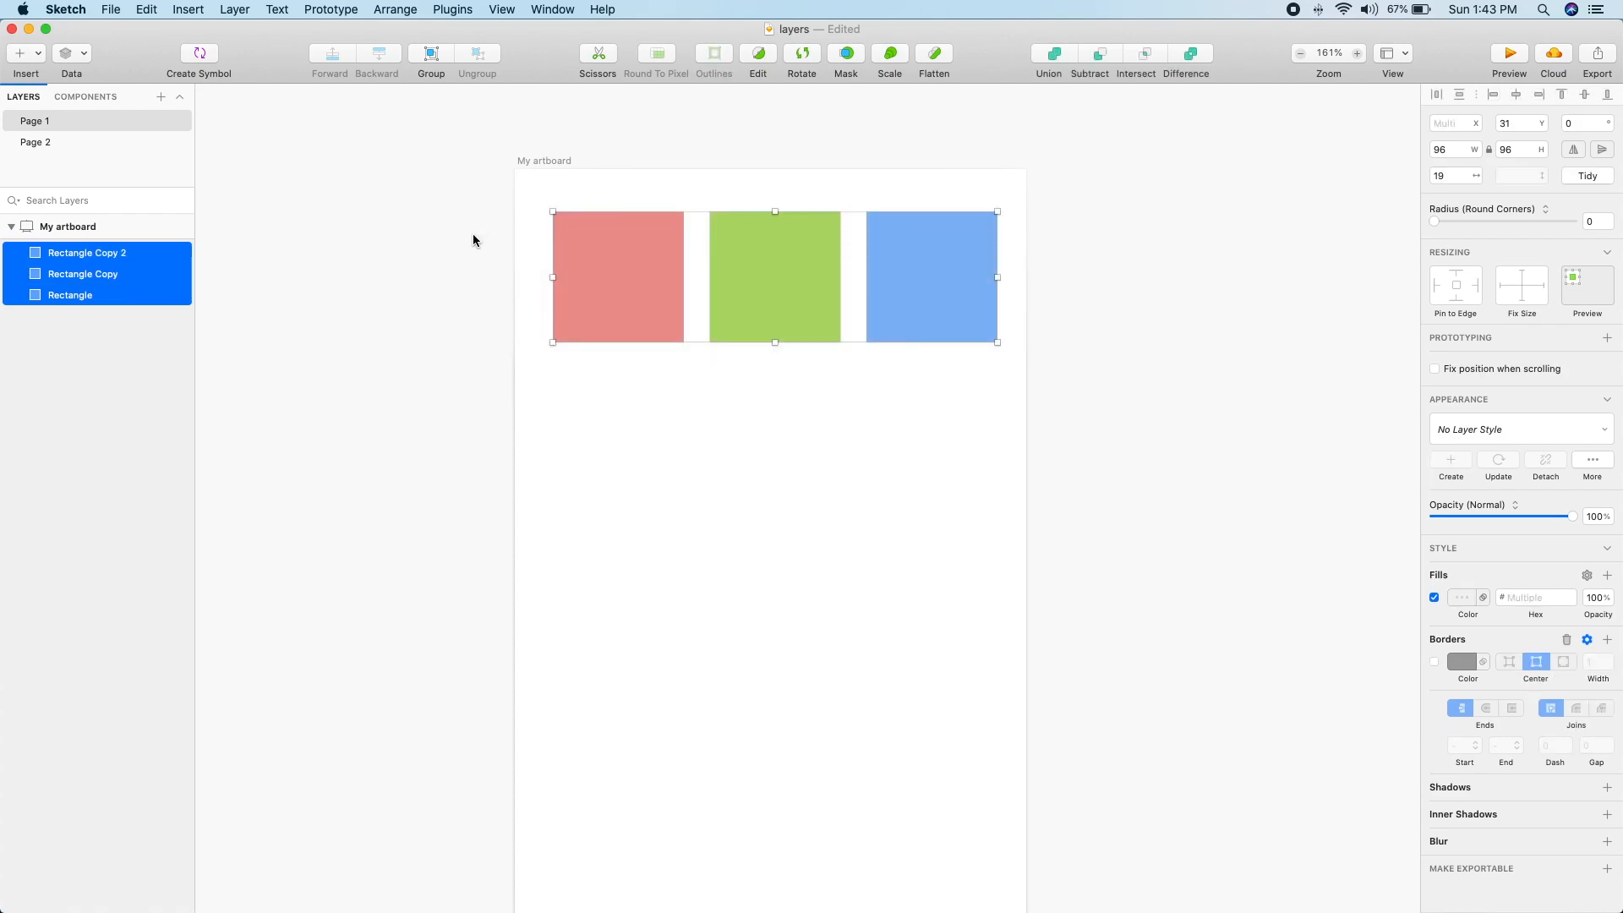
pyautogui.click(412, 252)
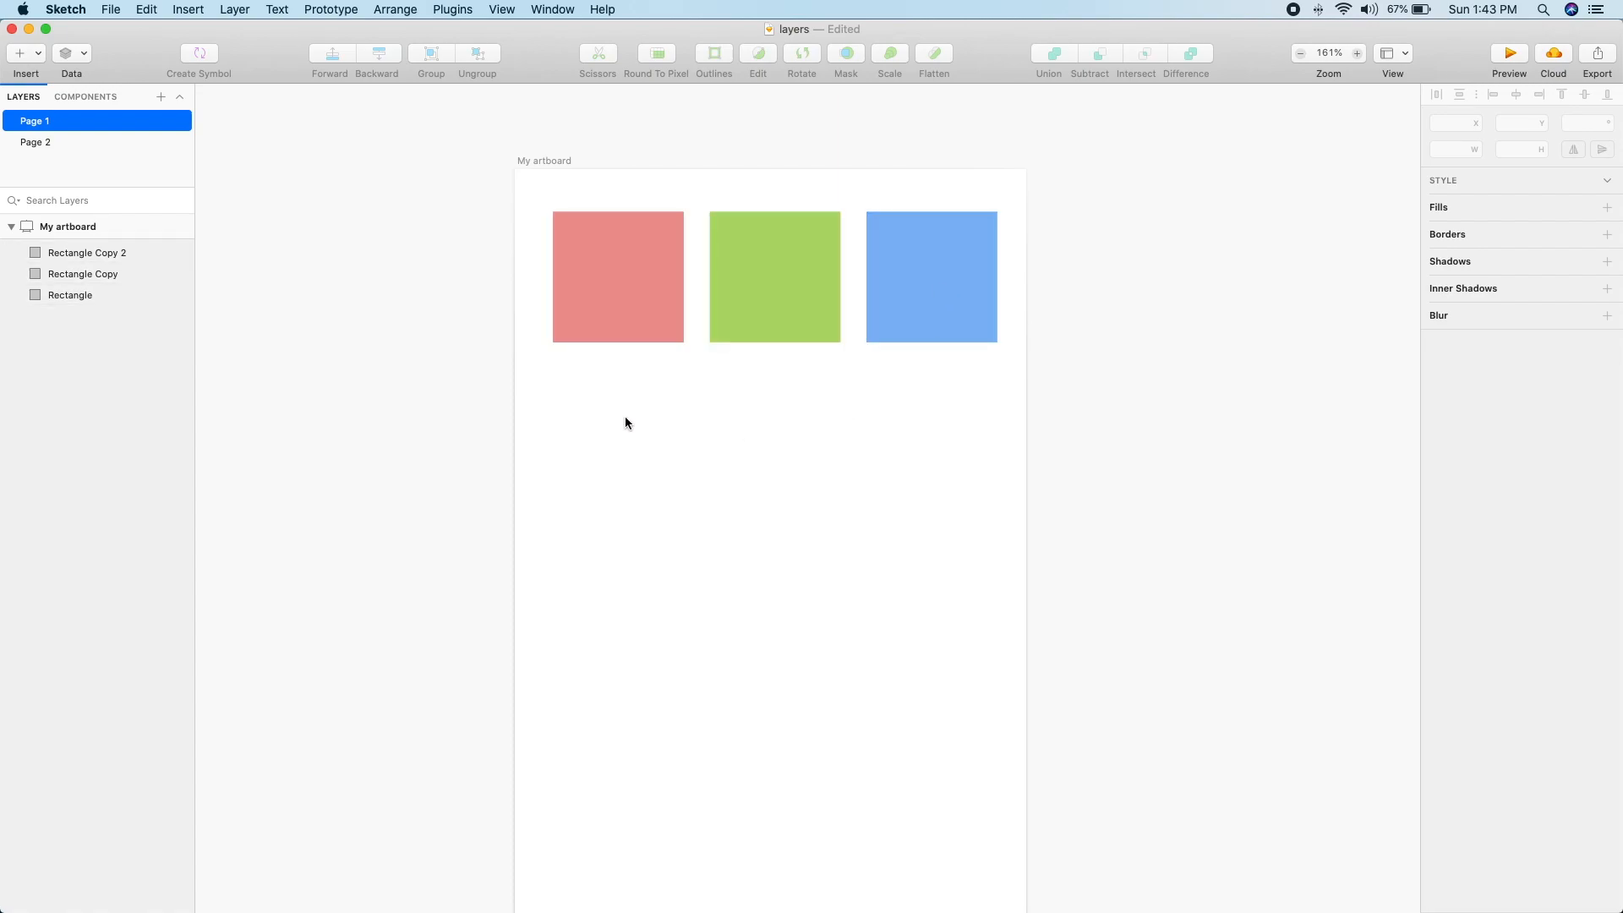
pyautogui.click(631, 252)
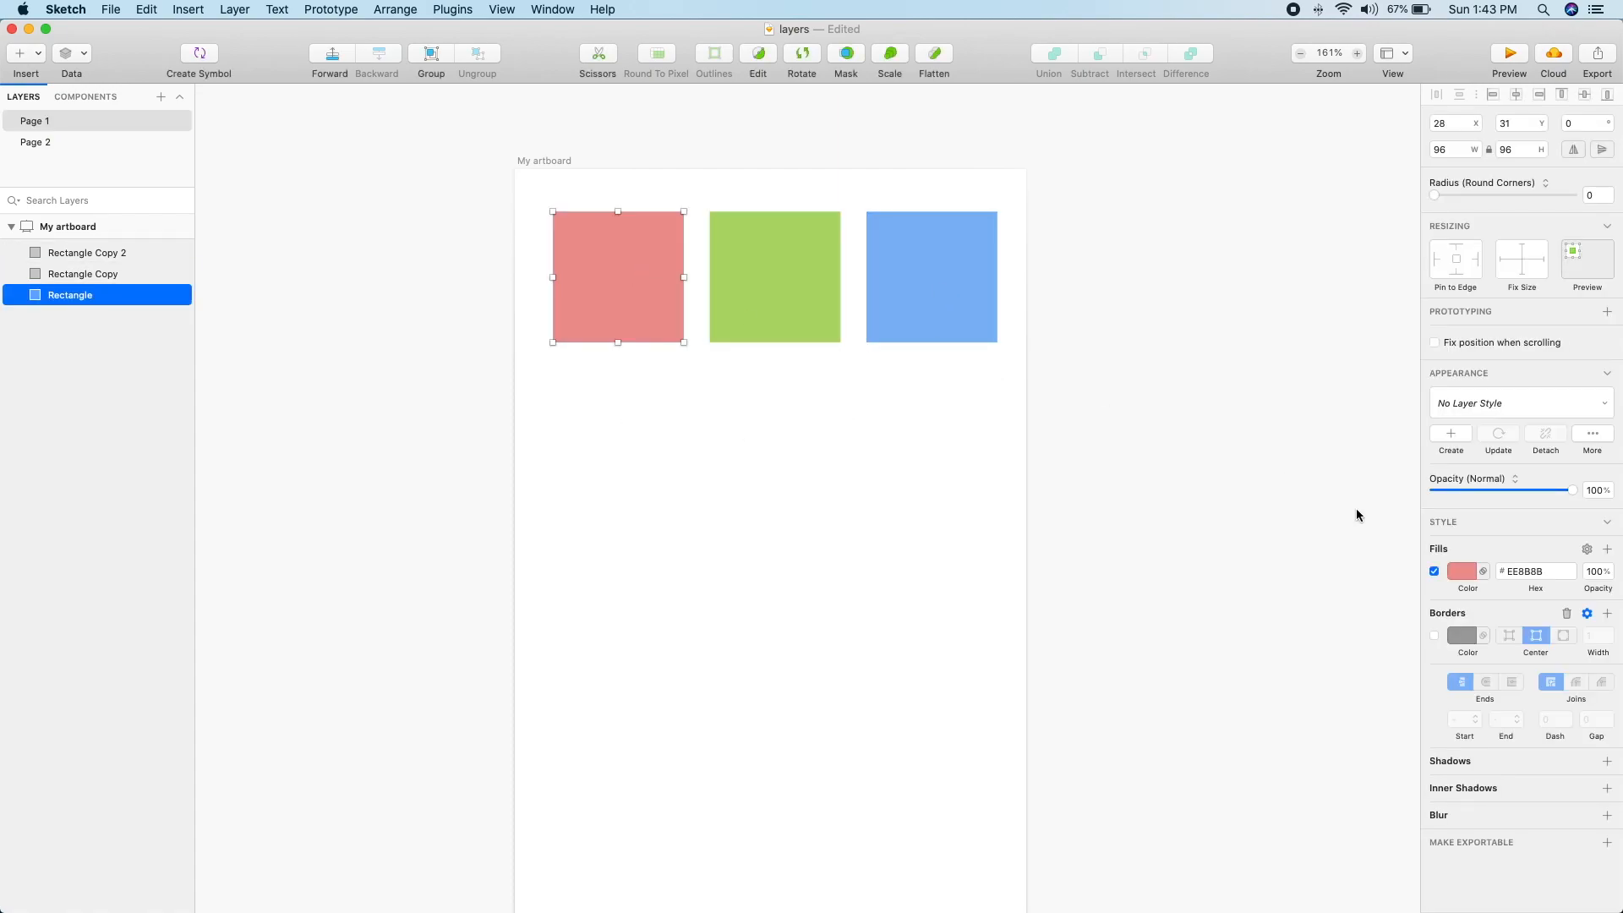
pyautogui.click(1457, 572)
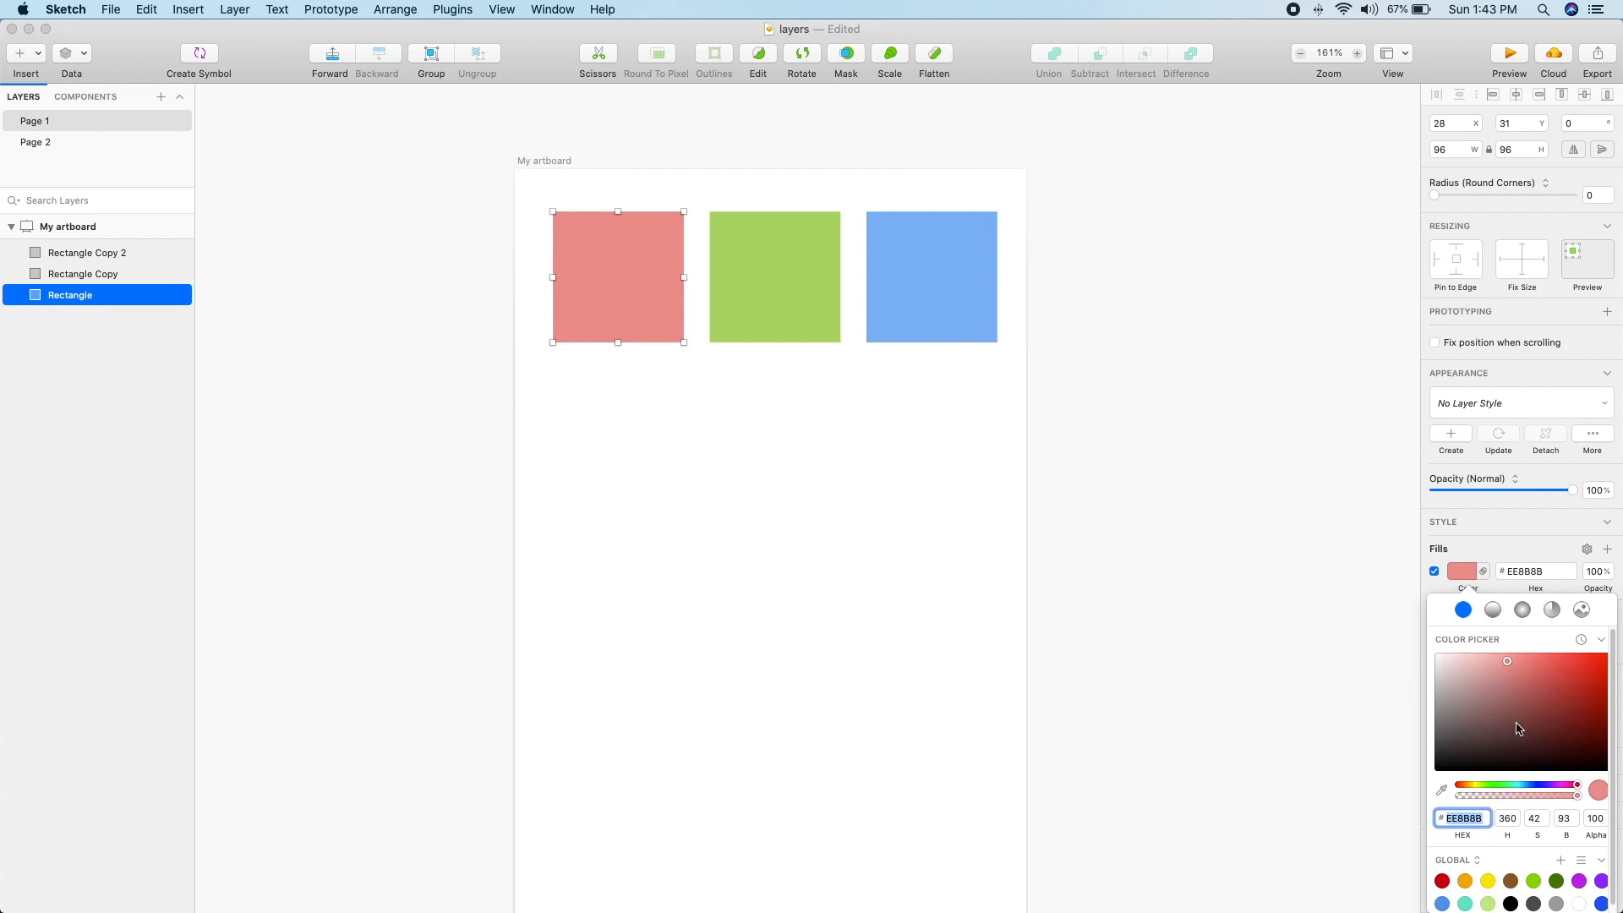
pyautogui.click(862, 474)
pyautogui.moveTo(1081, 410); pyautogui.dragTo(518, 277)
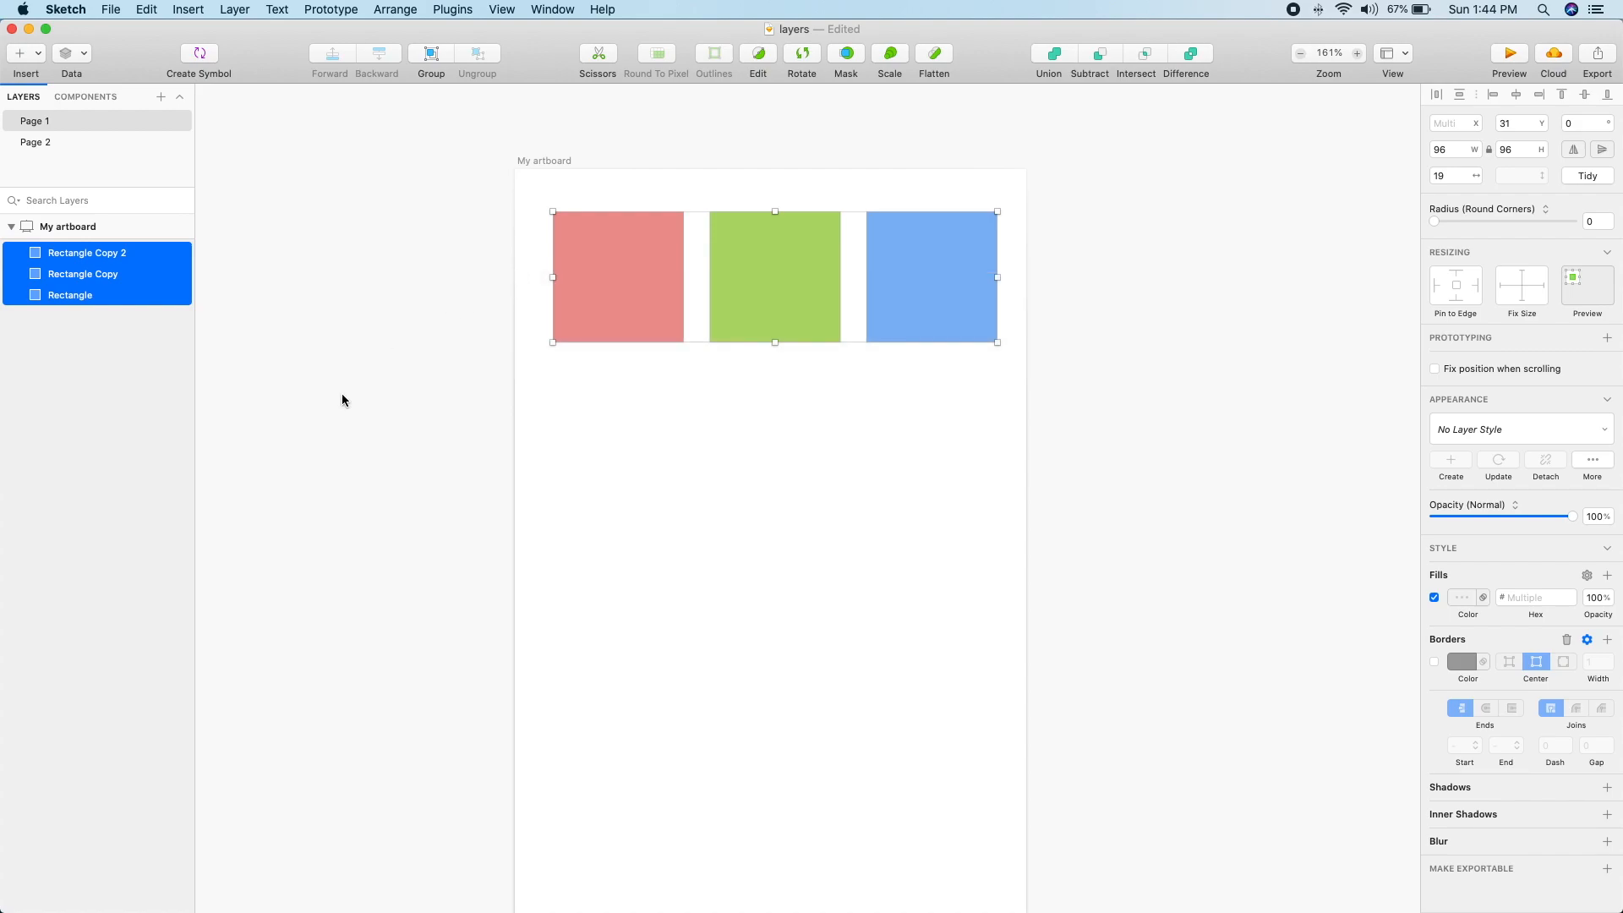
pyautogui.click(342, 399)
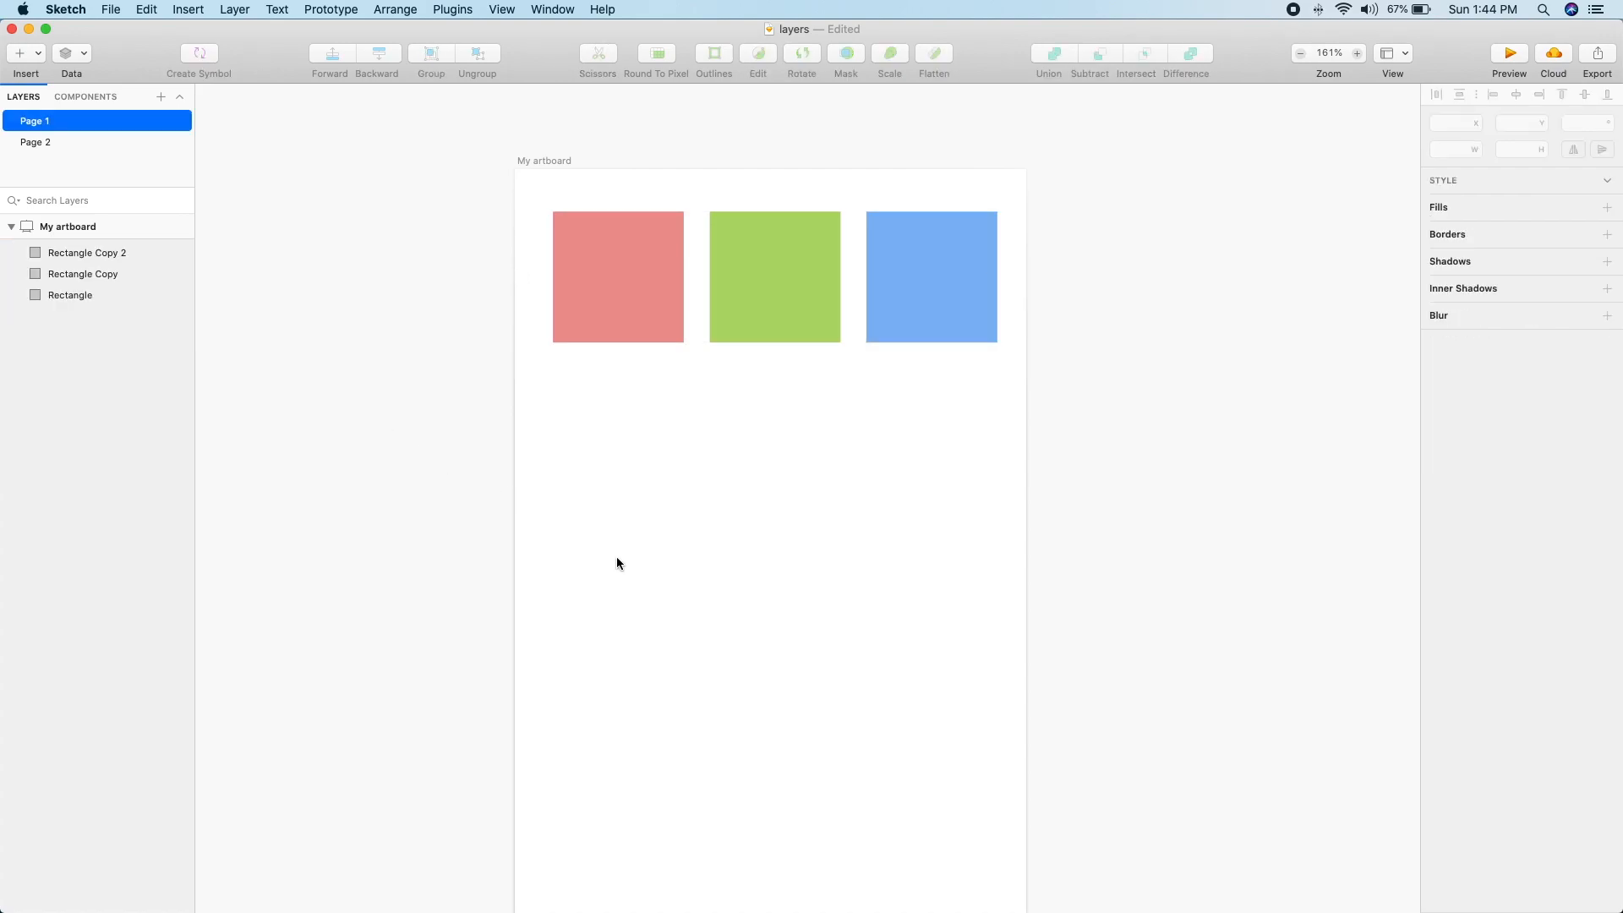
# Step: Try moving the red square down the artboard and undo the move
pyautogui.click(623, 281)
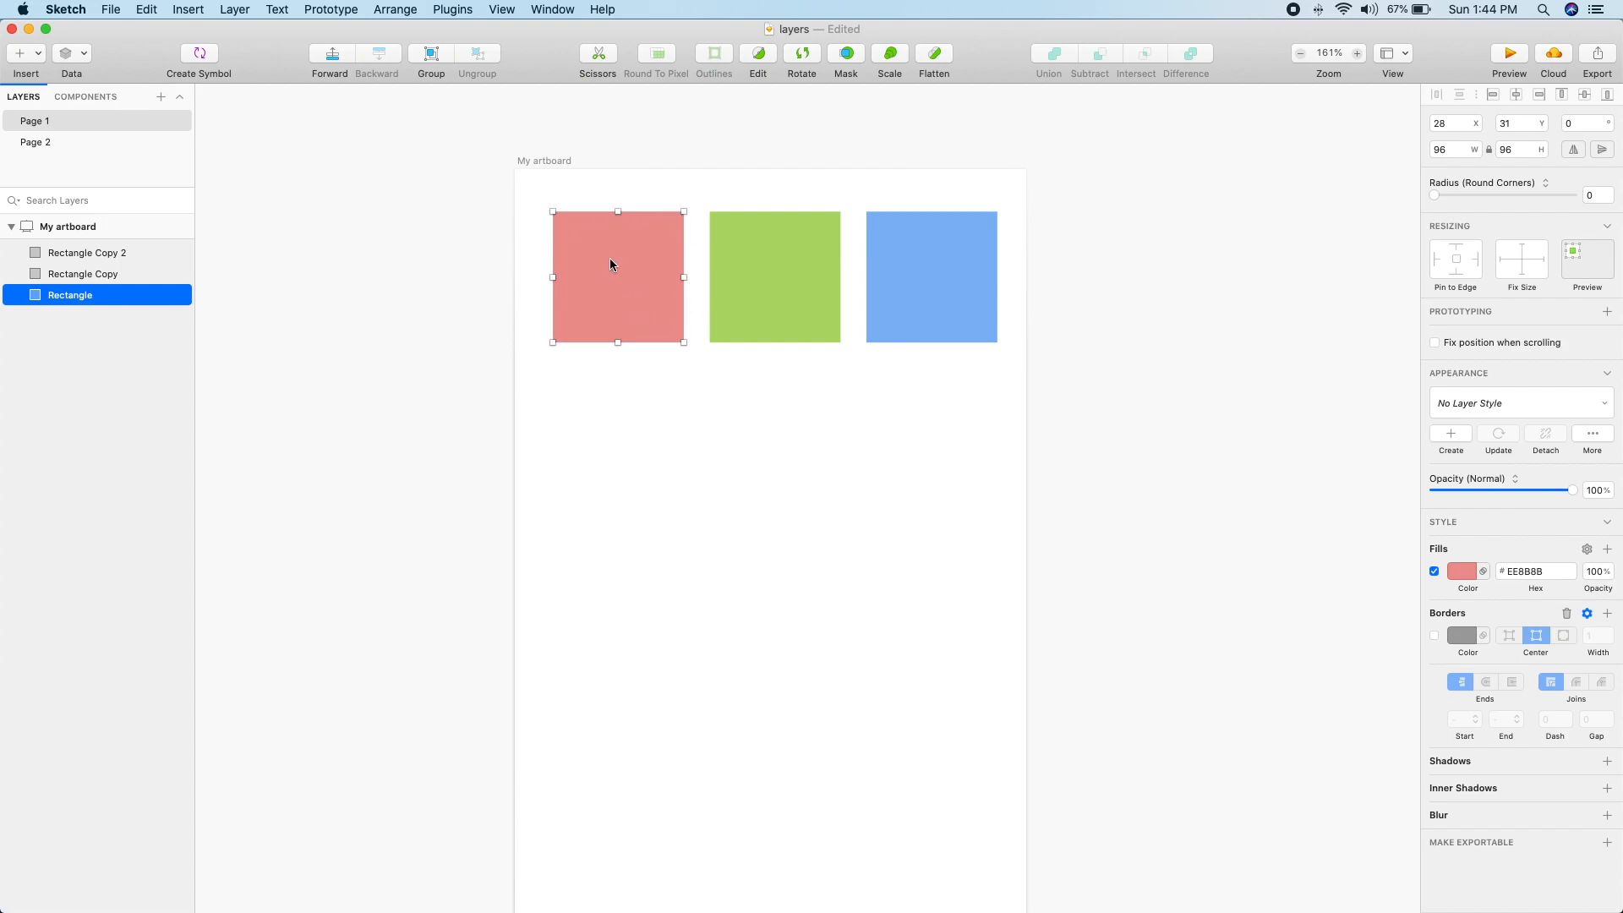
pyautogui.moveTo(609, 275); pyautogui.dragTo(617, 488)
pyautogui.press('super+z')
# Step: Try moving all three coloured squares down together, undo the move and clear the selection
pyautogui.moveTo(552, 448); pyautogui.dragTo(1023, 183)
pyautogui.moveTo(955, 271); pyautogui.dragTo(928, 386)
pyautogui.press('super+z')
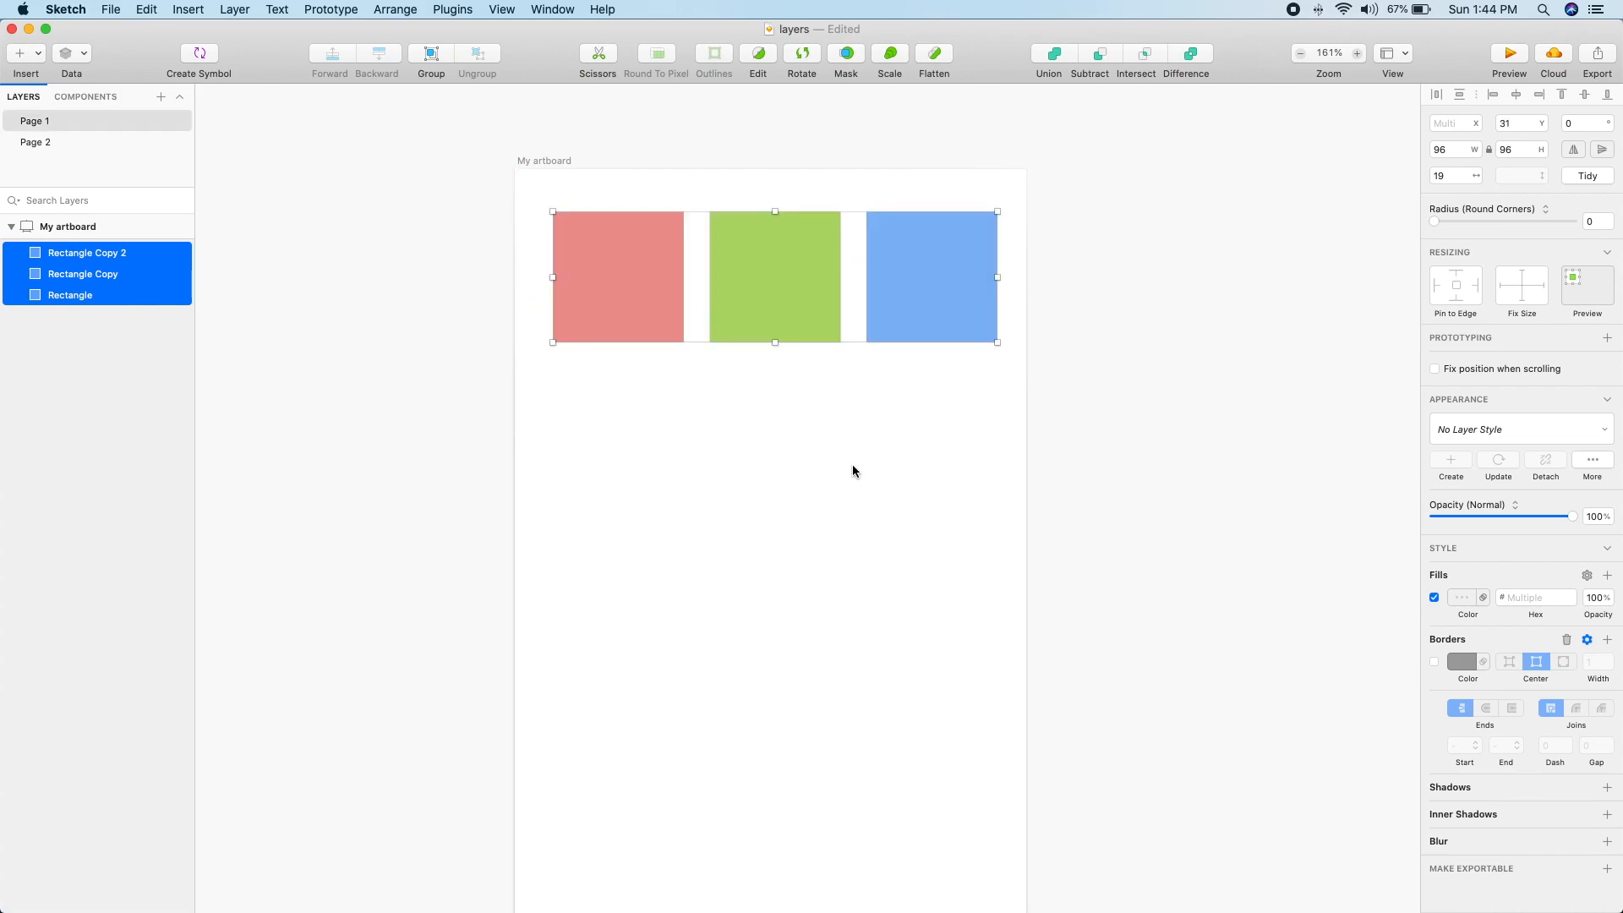
pyautogui.click(852, 466)
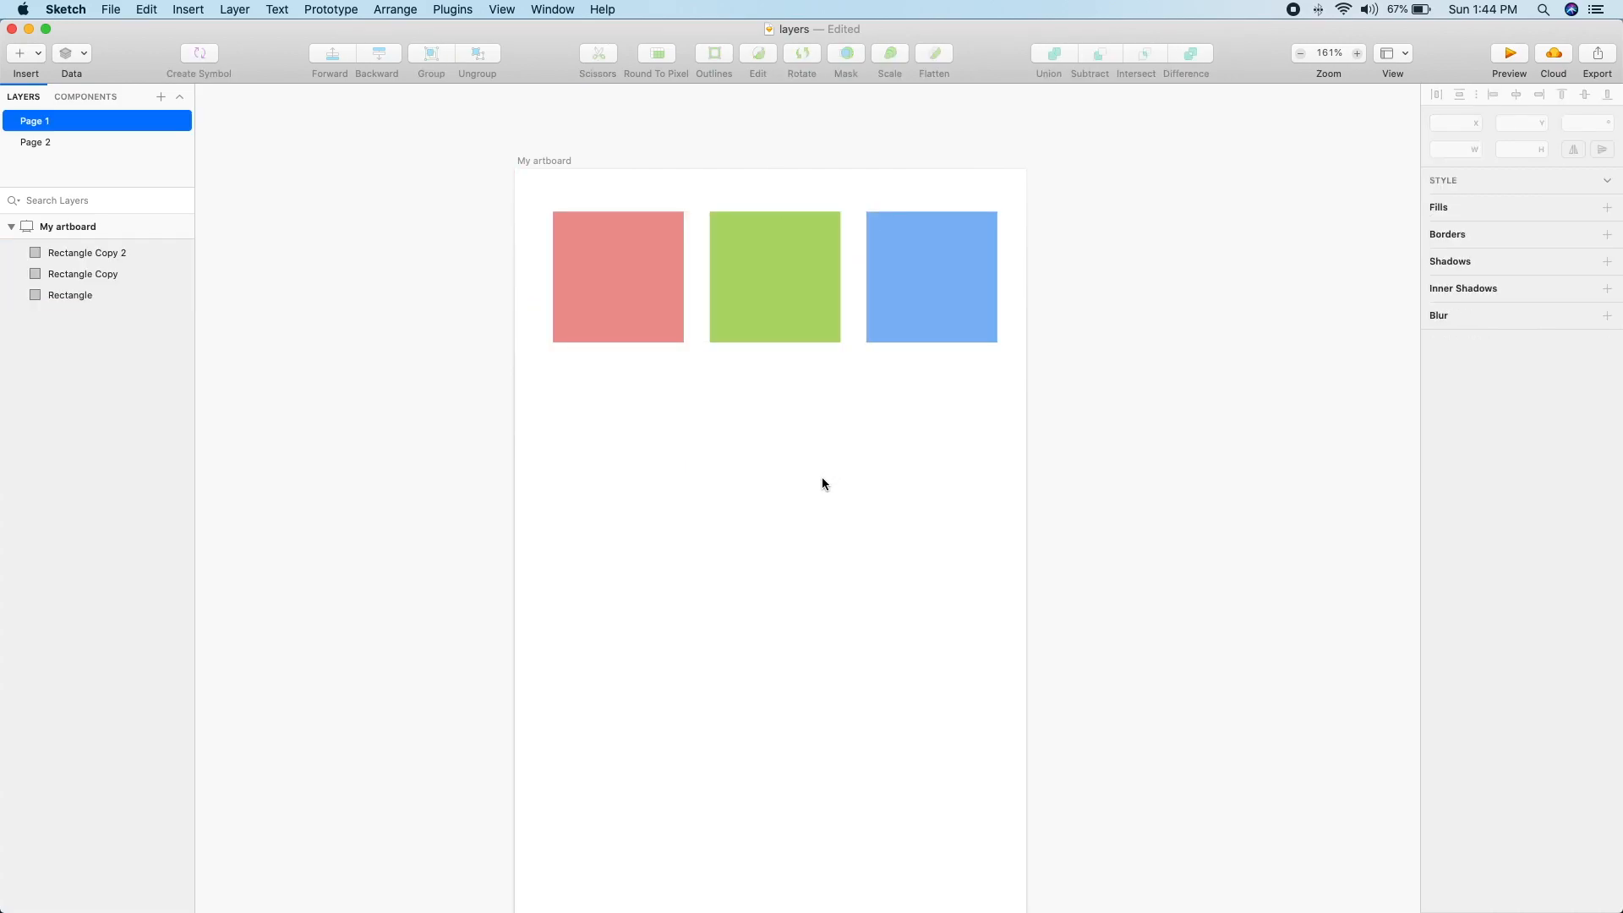
# Step: Select the red, green and blue squares together and clear the selection
pyautogui.click(620, 280)
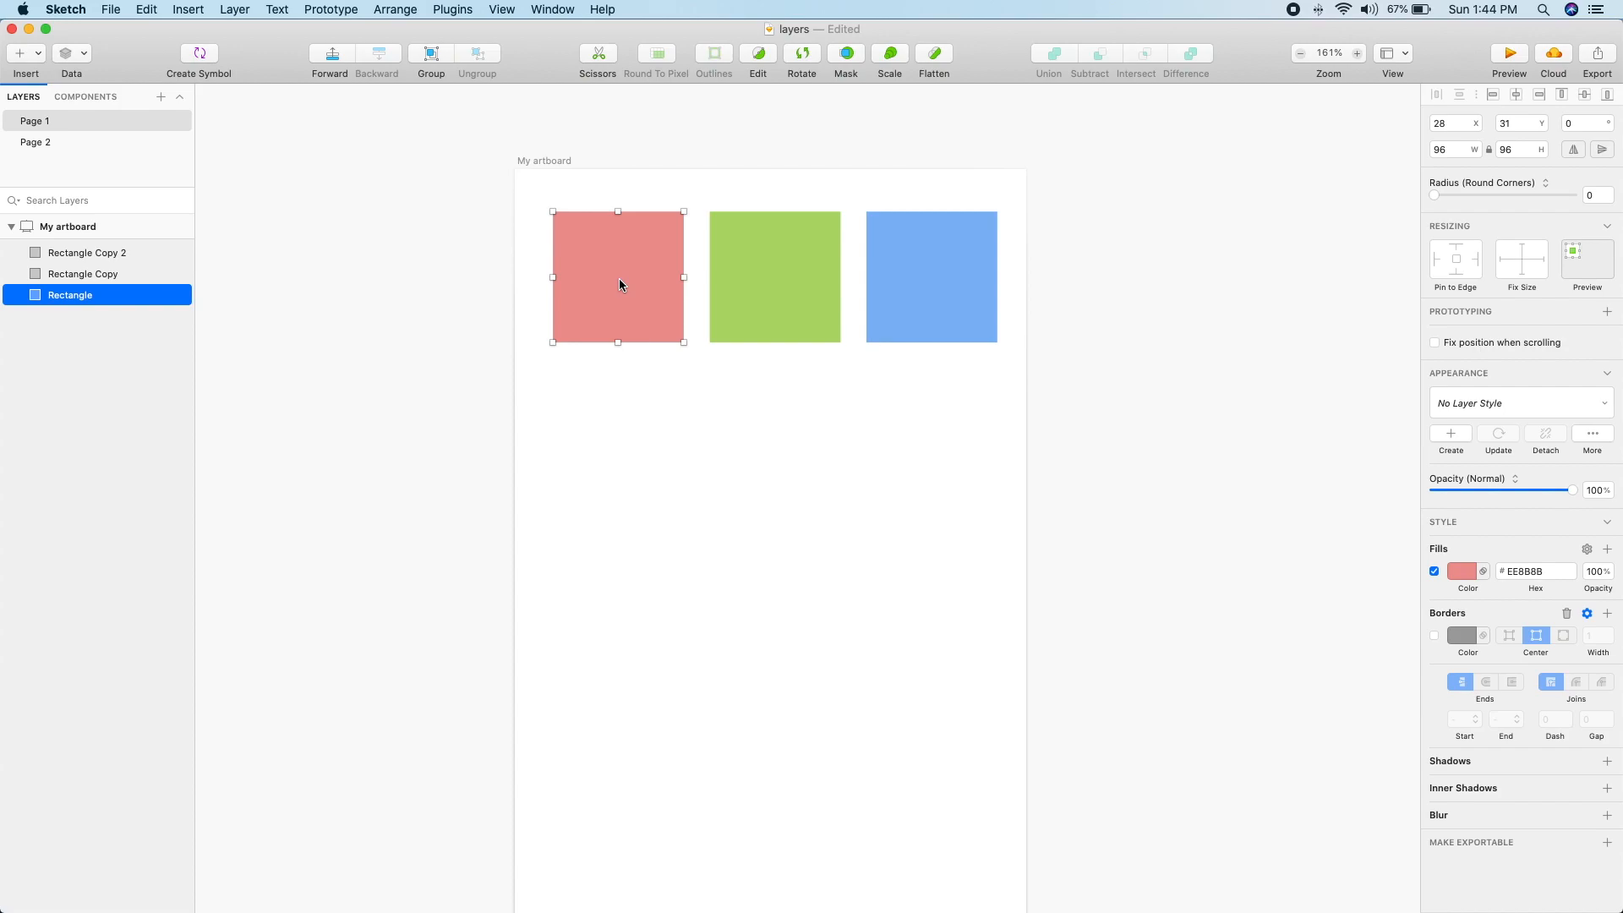
pyautogui.keyDown('shift'); pyautogui.click(771, 301); pyautogui.keyUp('shift')
pyautogui.keyDown('shift'); pyautogui.click(926, 305); pyautogui.keyUp('shift')
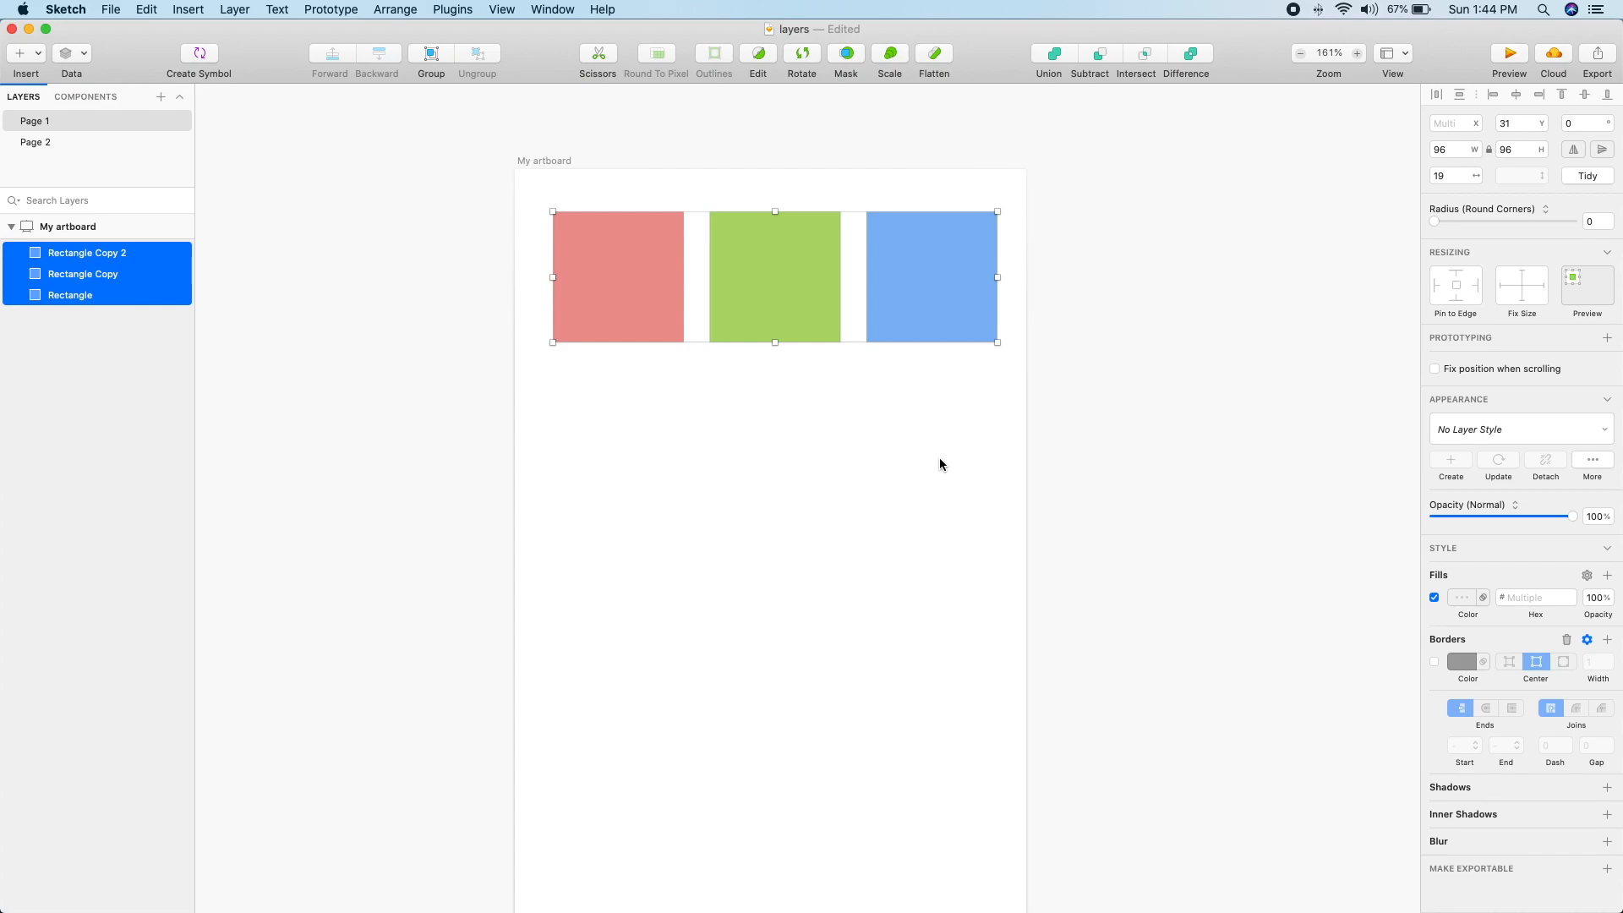
pyautogui.click(940, 459)
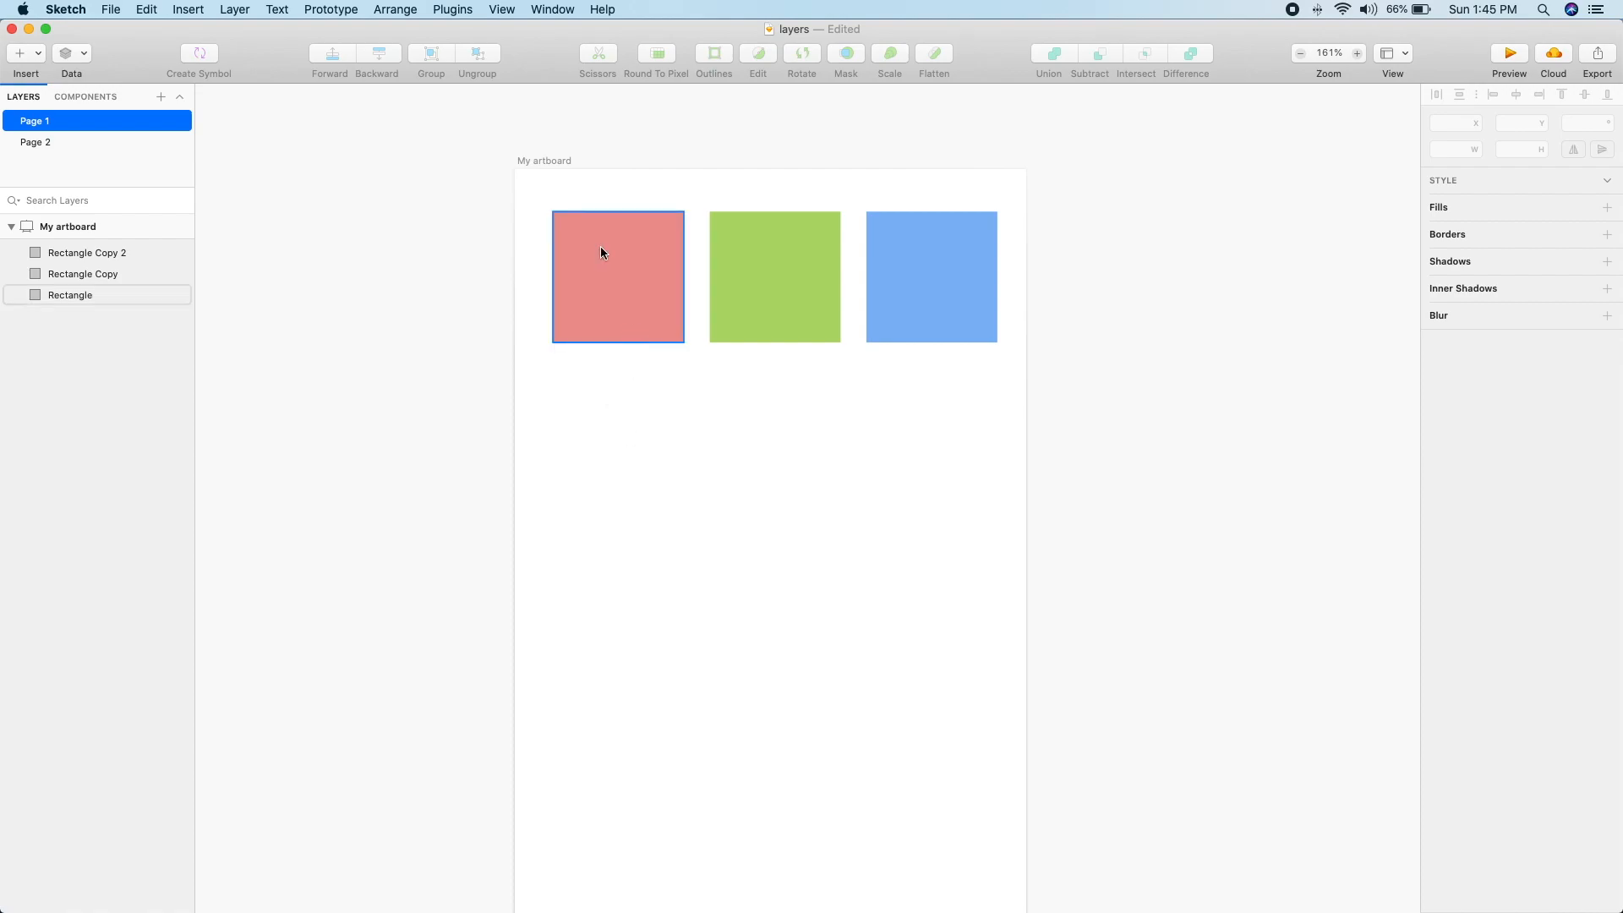
# Step: Rename the red square's layer as Red
pyautogui.click(595, 283)
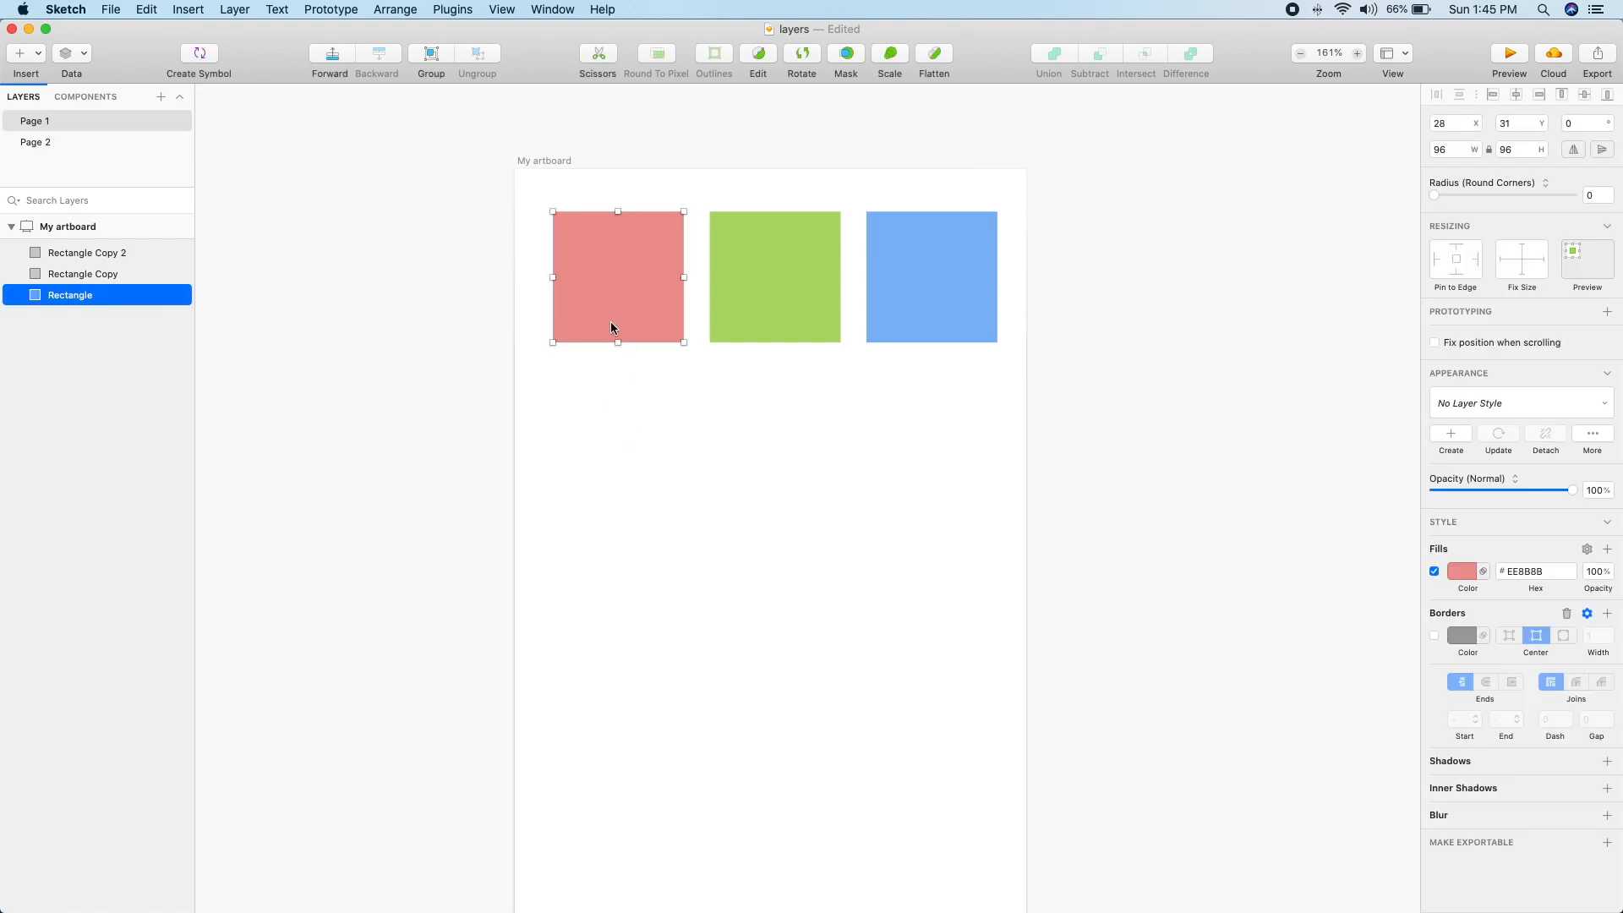
pyautogui.doubleClick(89, 296)
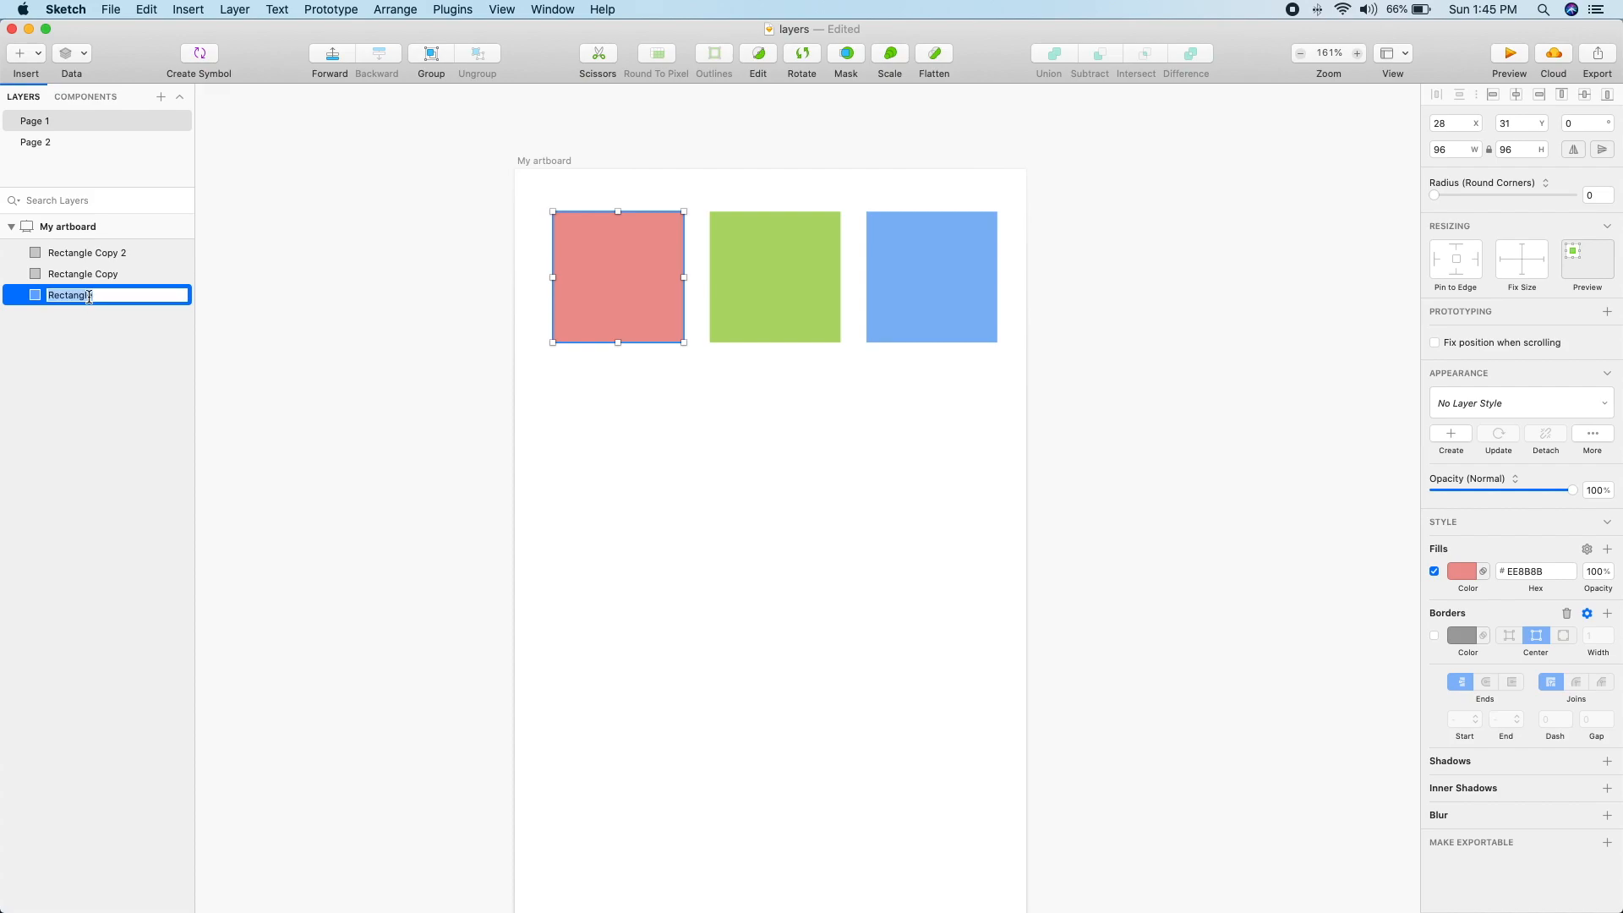
pyautogui.write('Red')
pyautogui.press('Return')
# Step: Rename the green square's layer as Green
pyautogui.click(785, 251)
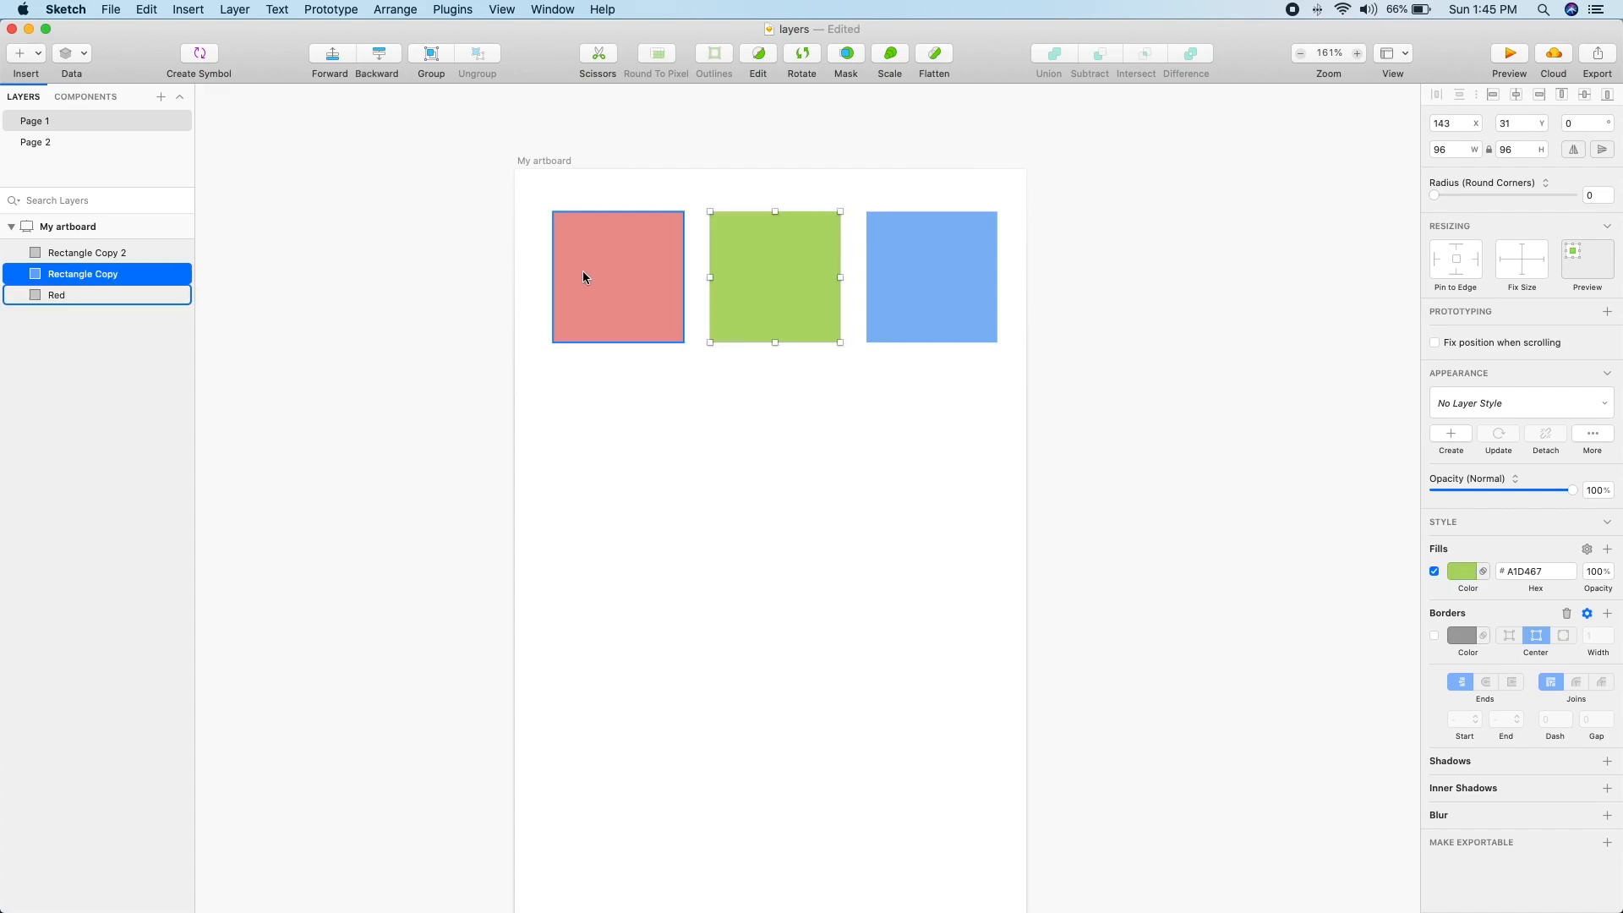
pyautogui.doubleClick(100, 274)
pyautogui.write('Green')
pyautogui.press('Return')
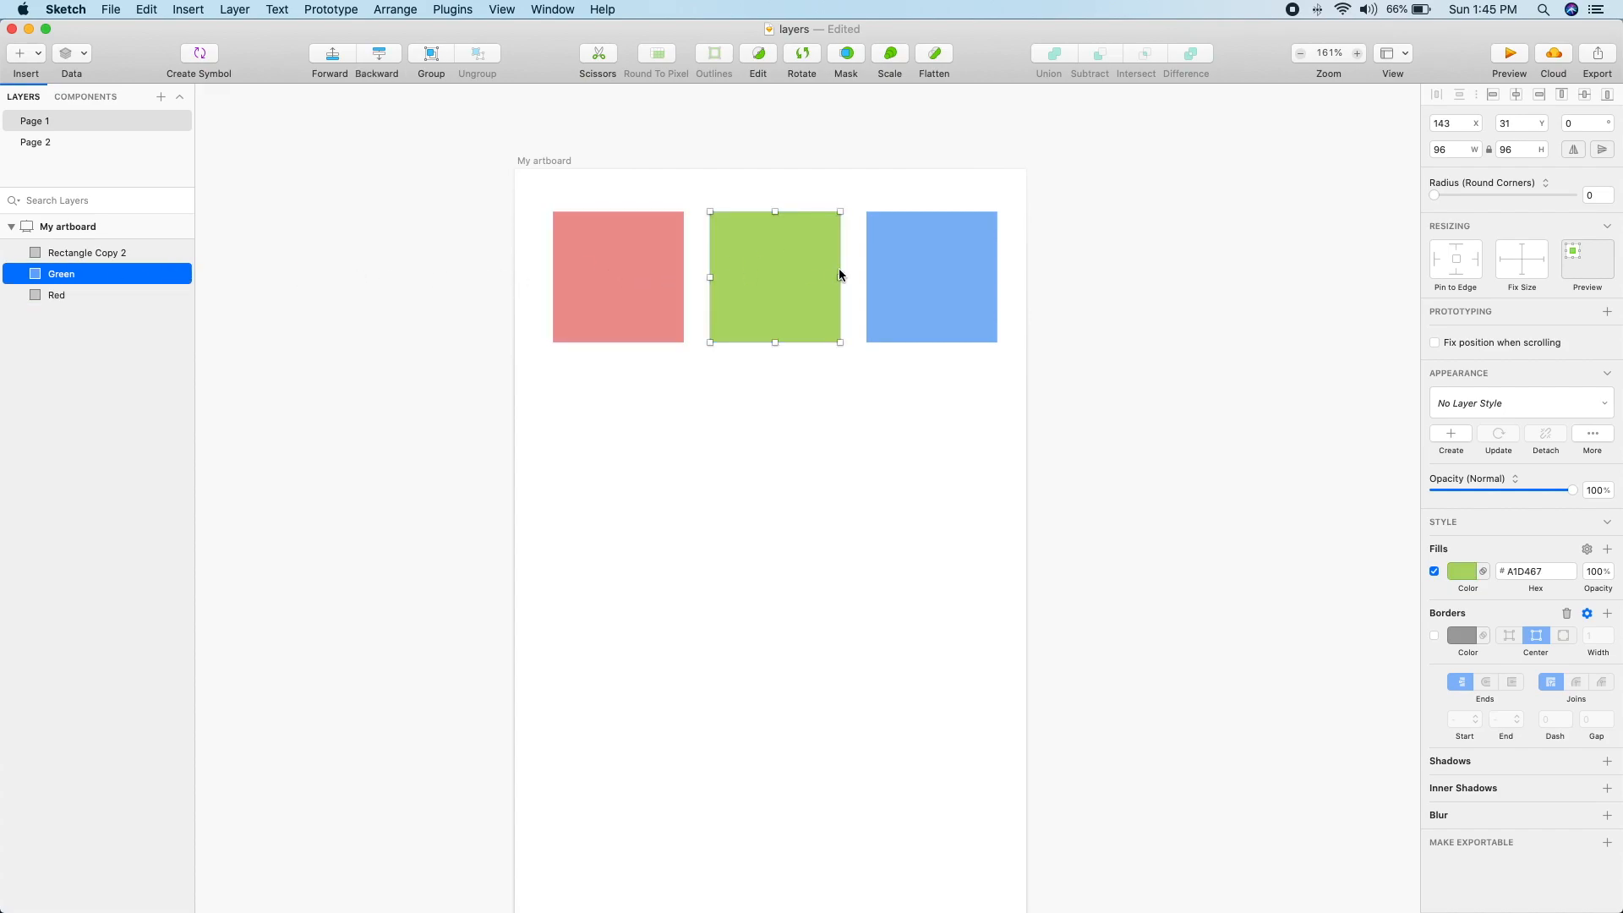
# Step: Rename the blue square's layer as Blue and clear the selection
pyautogui.click(93, 254)
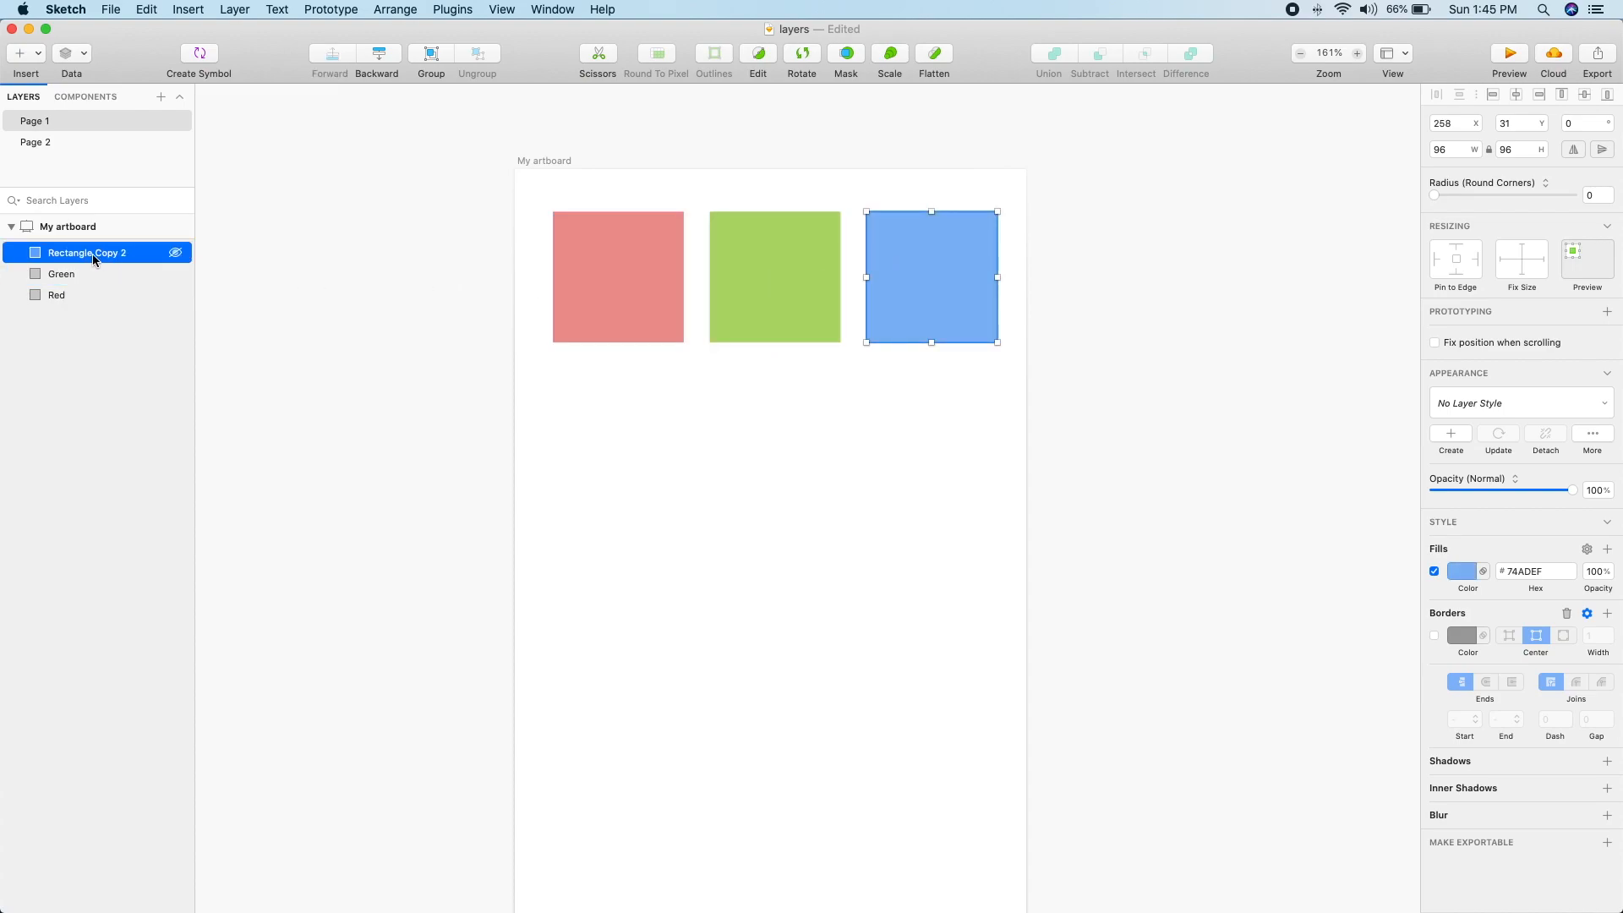
pyautogui.doubleClick(95, 254)
pyautogui.write('Blue')
pyautogui.click(849, 472)
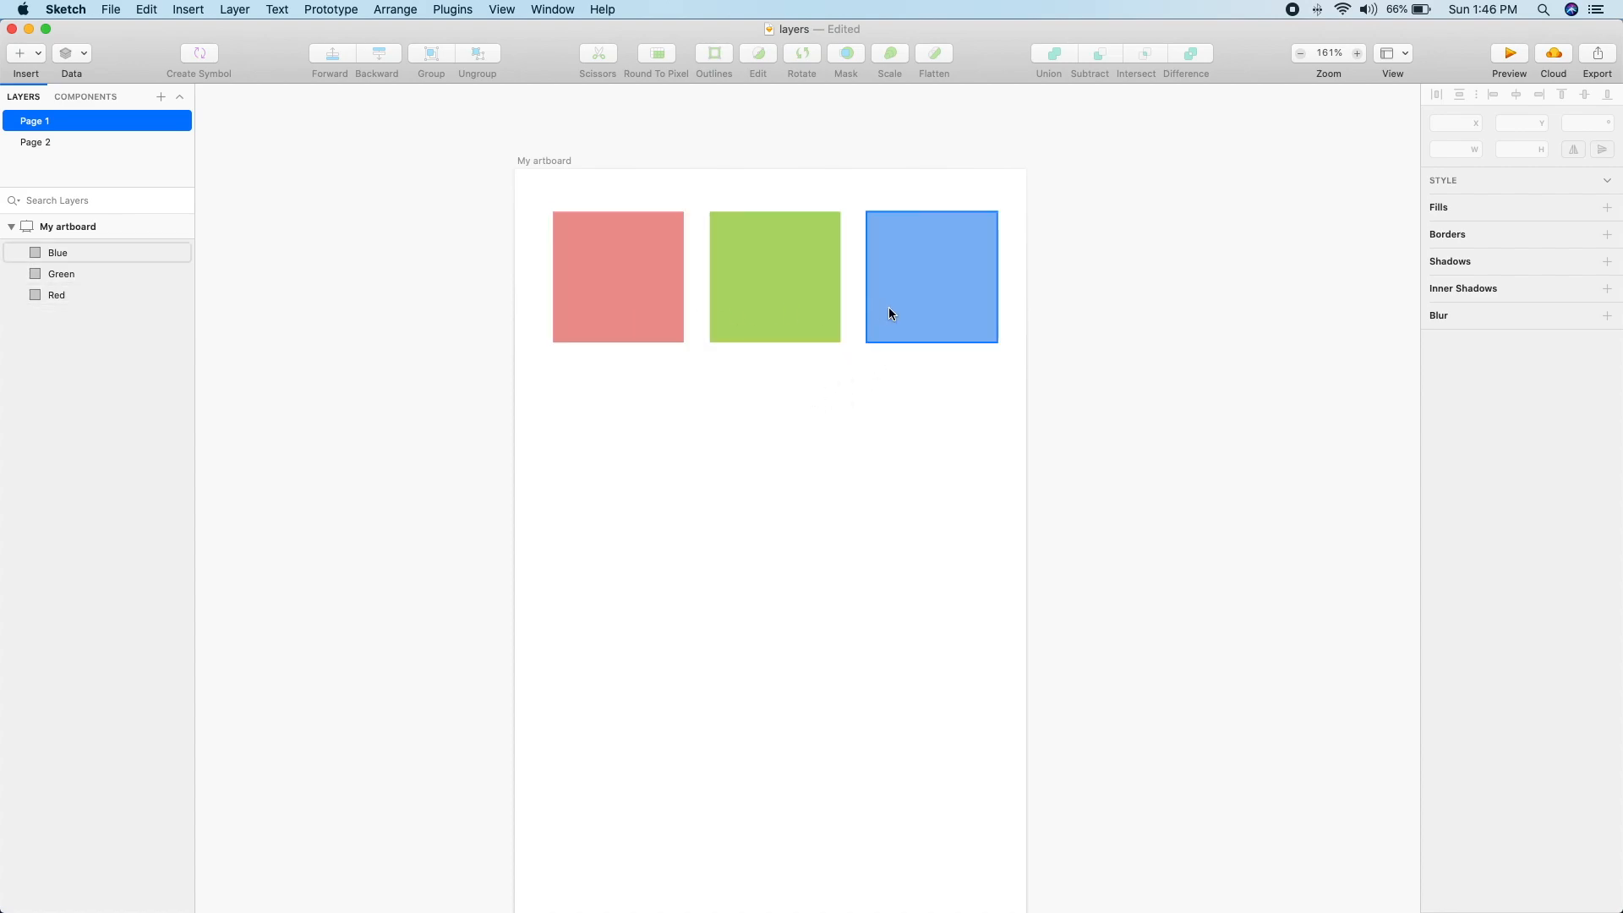
# Step: Overlap the squares by moving Red to about X 80, Y 56 and Blue to about X 155, Y 104
pyautogui.click(945, 302)
pyautogui.moveTo(945, 301); pyautogui.dragTo(833, 337)
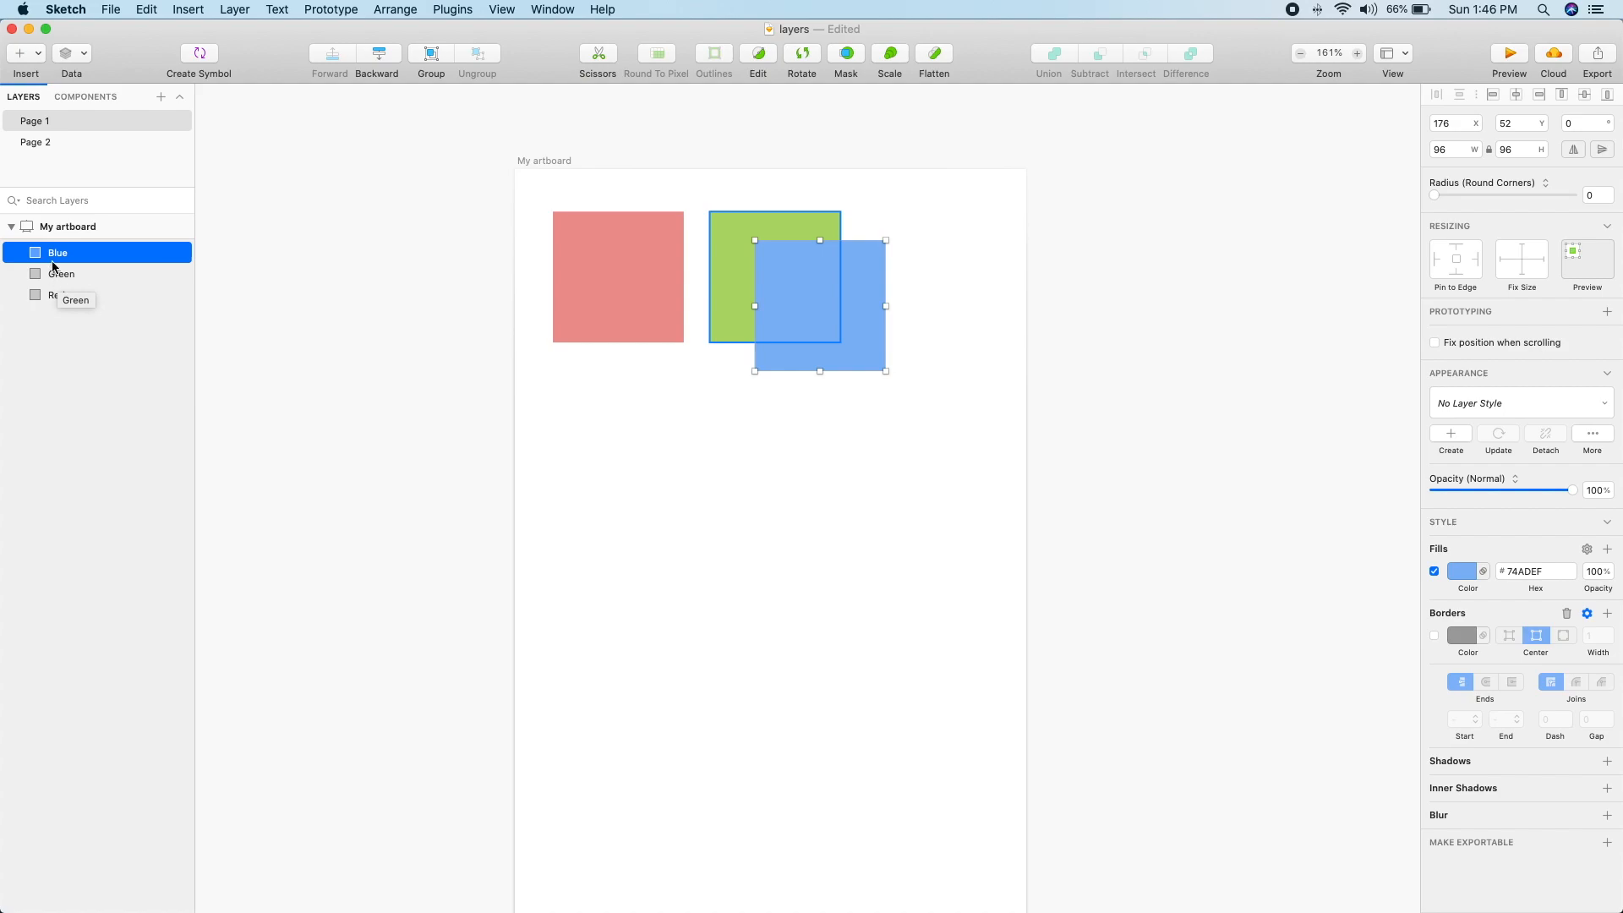
pyautogui.moveTo(626, 278); pyautogui.dragTo(692, 309)
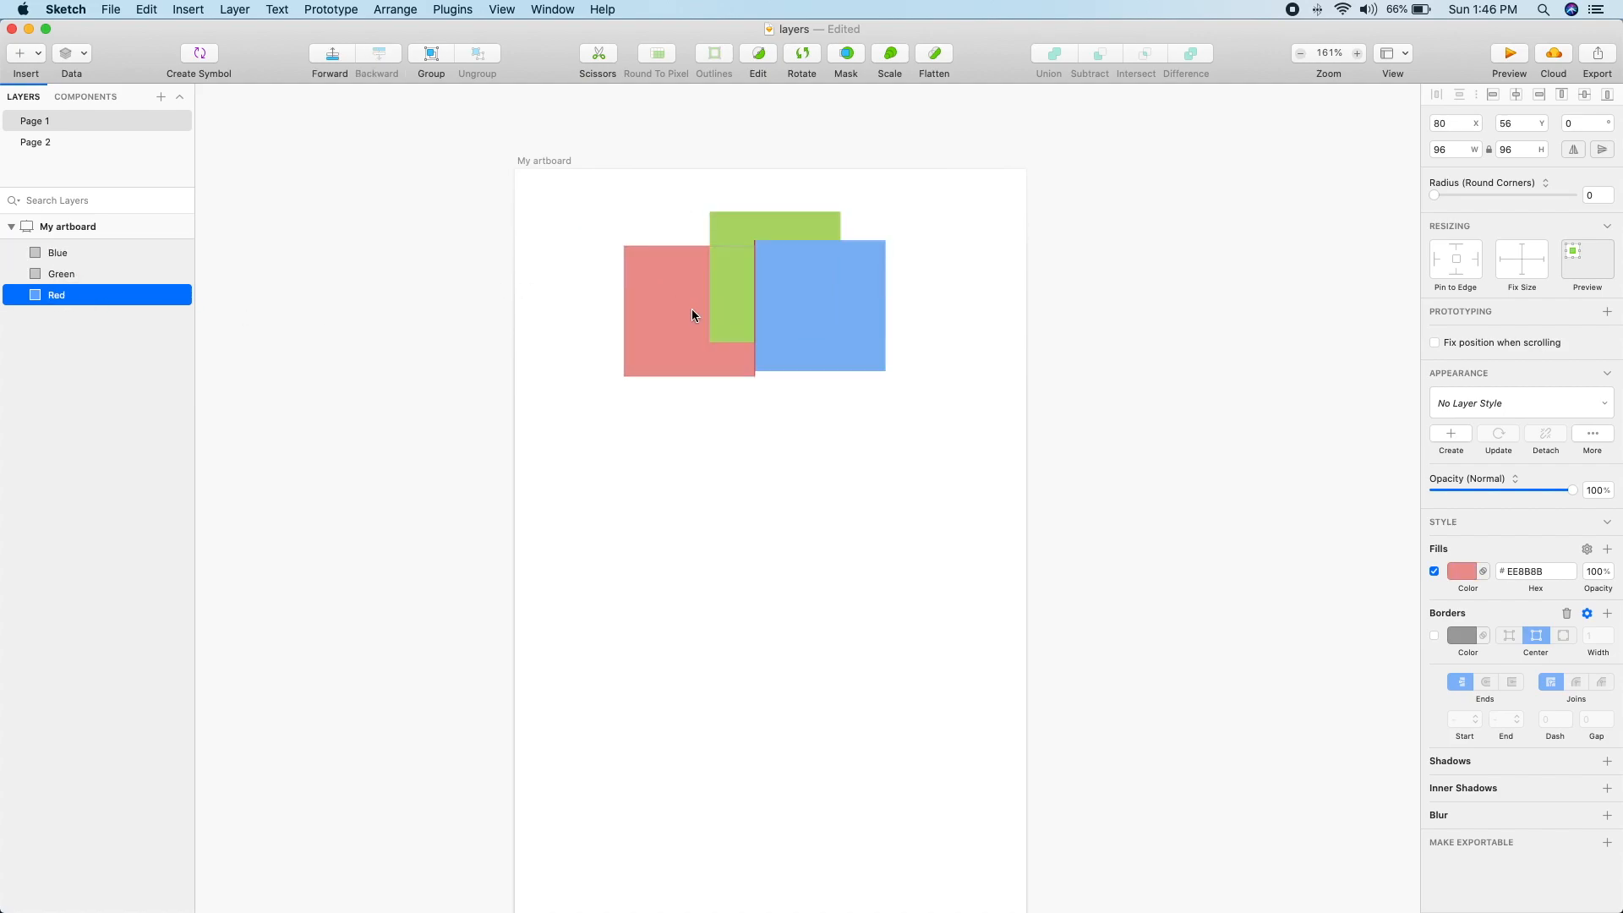
pyautogui.click(811, 475)
pyautogui.moveTo(856, 328); pyautogui.dragTo(877, 348)
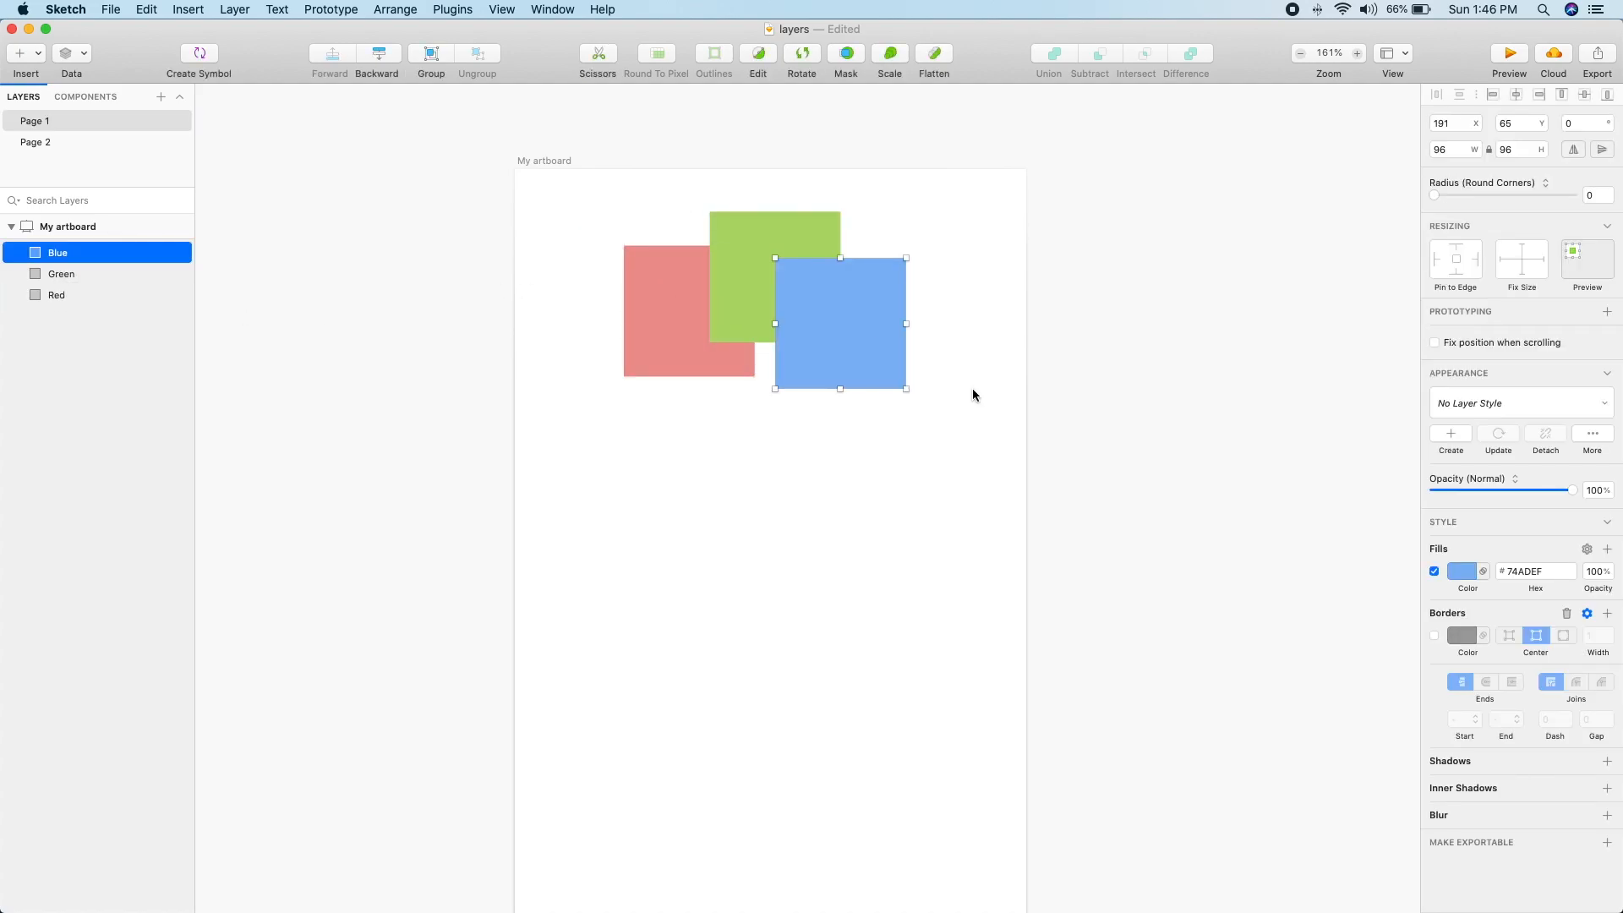
pyautogui.click(915, 485)
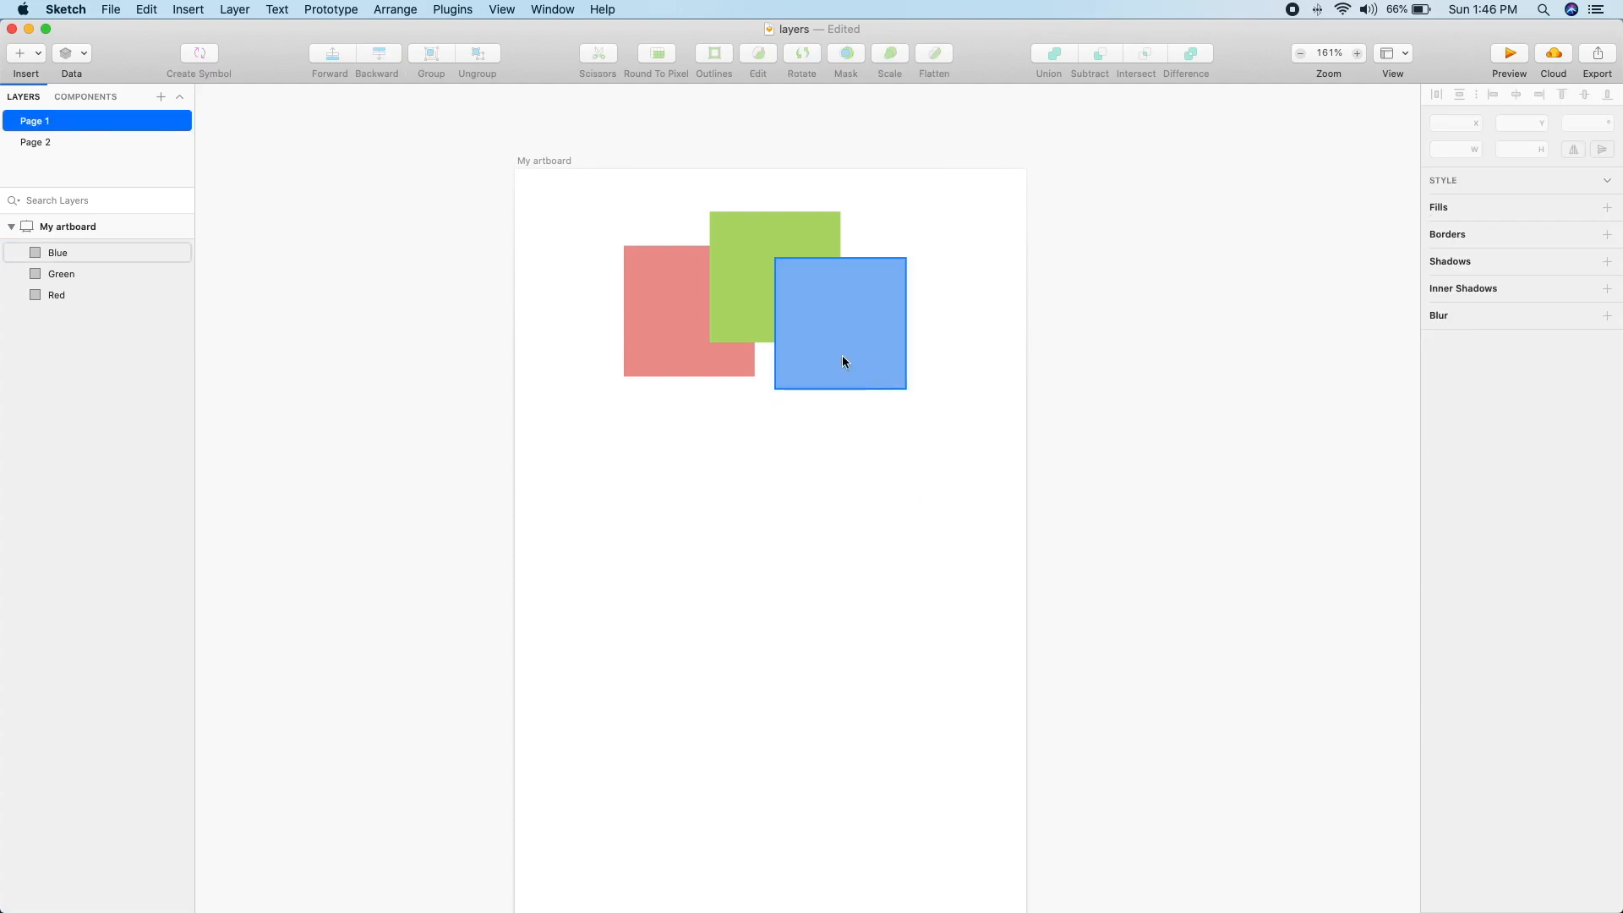
pyautogui.moveTo(842, 355); pyautogui.dragTo(793, 416)
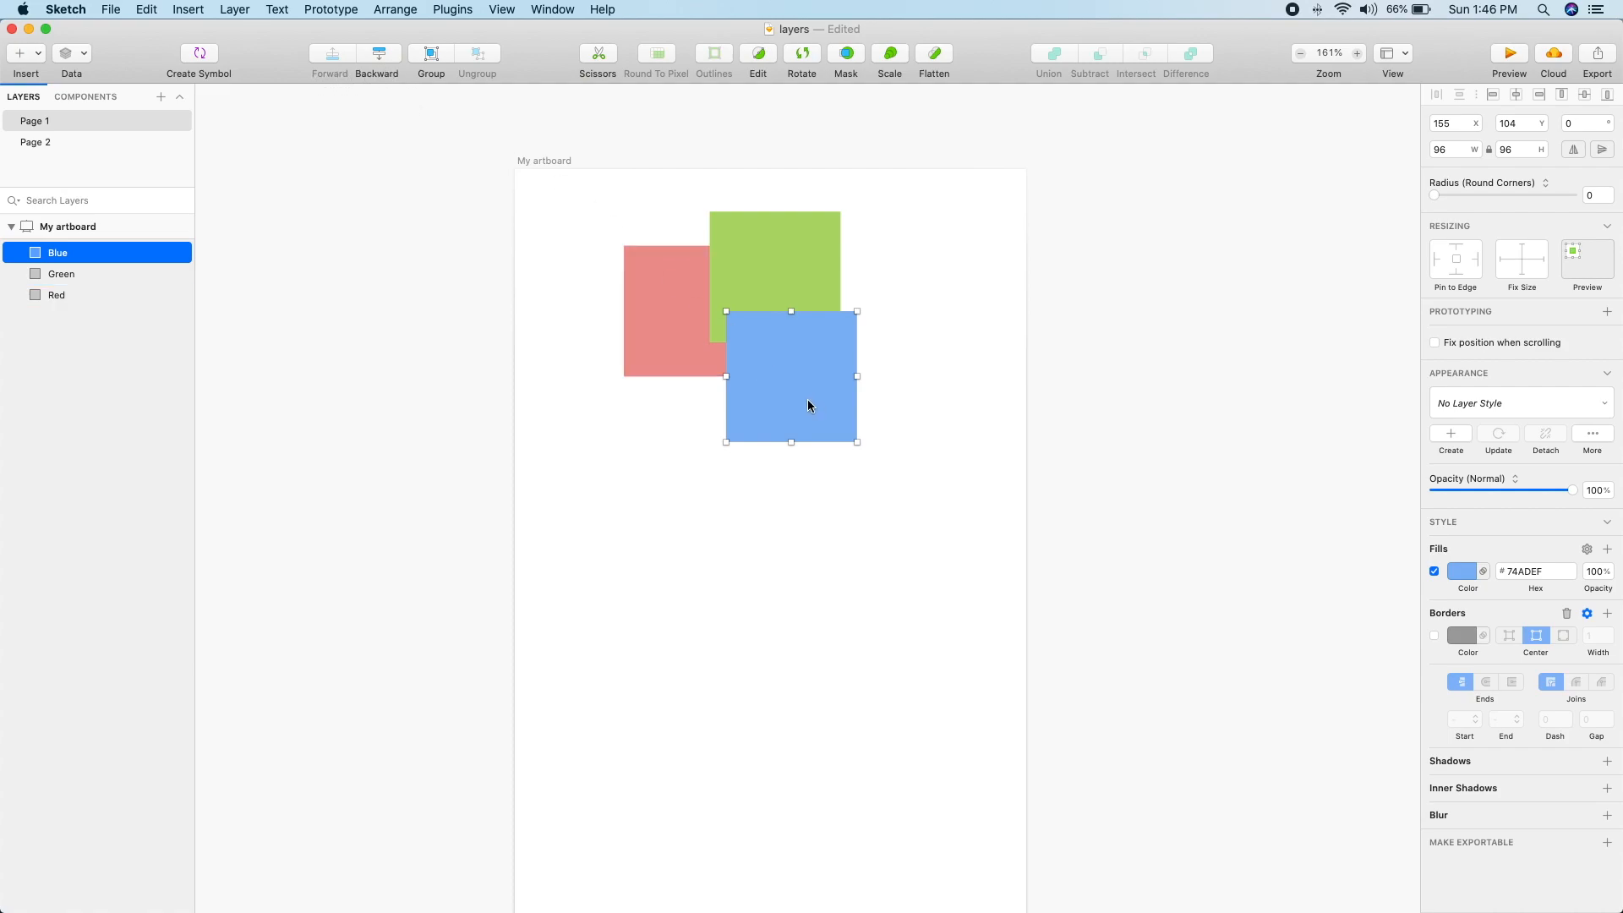
# Step: Send the Blue layer backward behind Green and Red, and put it back above Green in the layer list
pyautogui.click(380, 56)
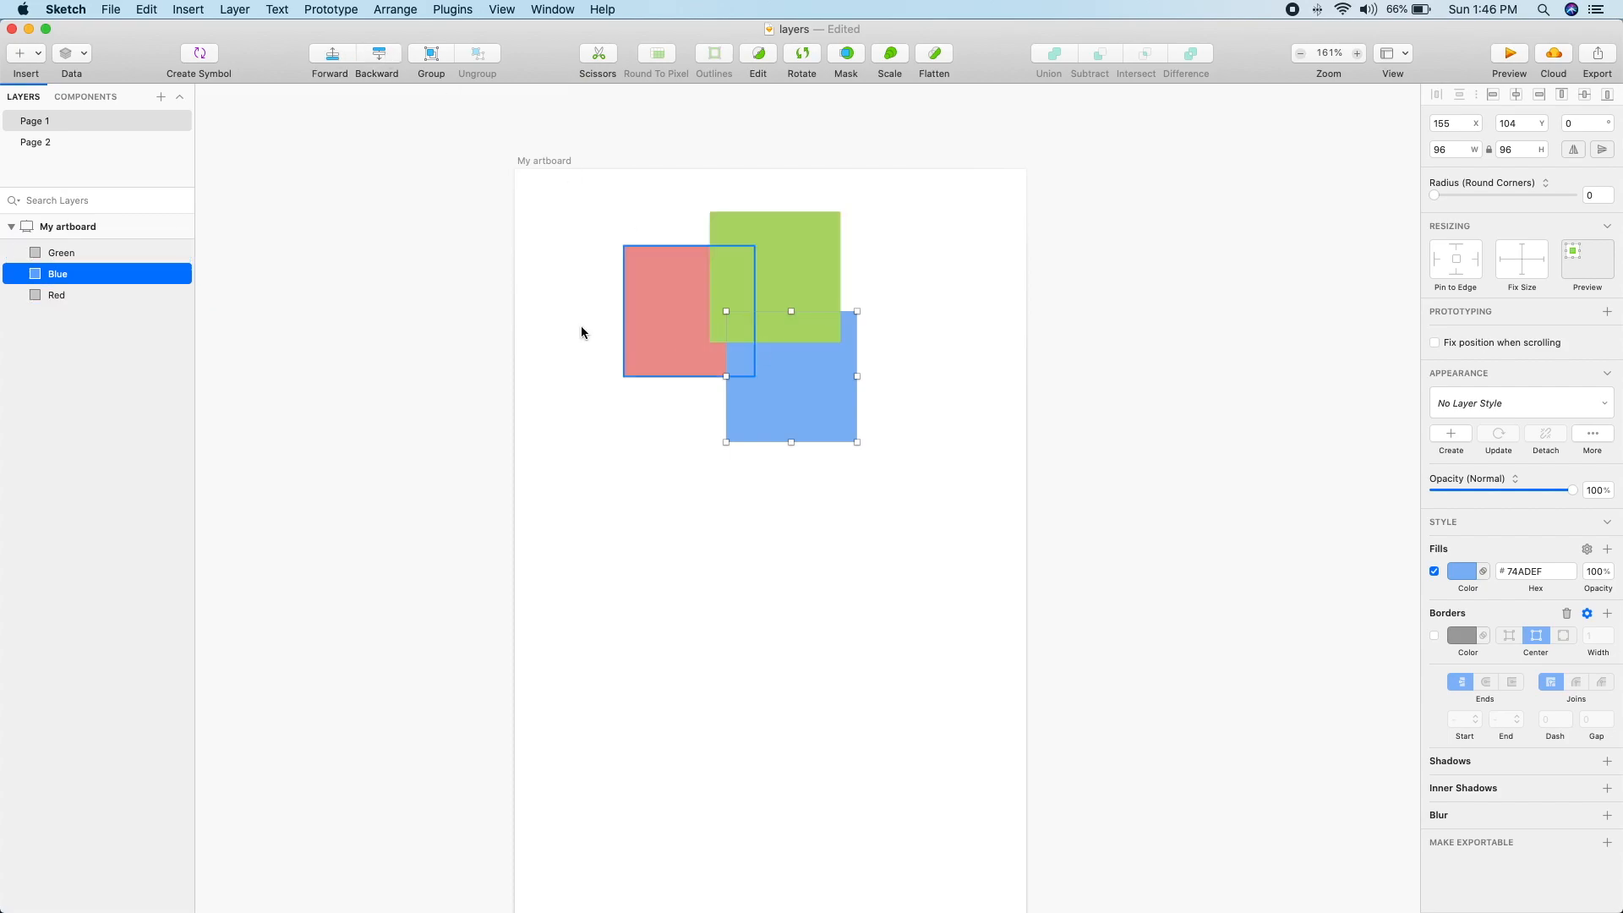
pyautogui.click(380, 56)
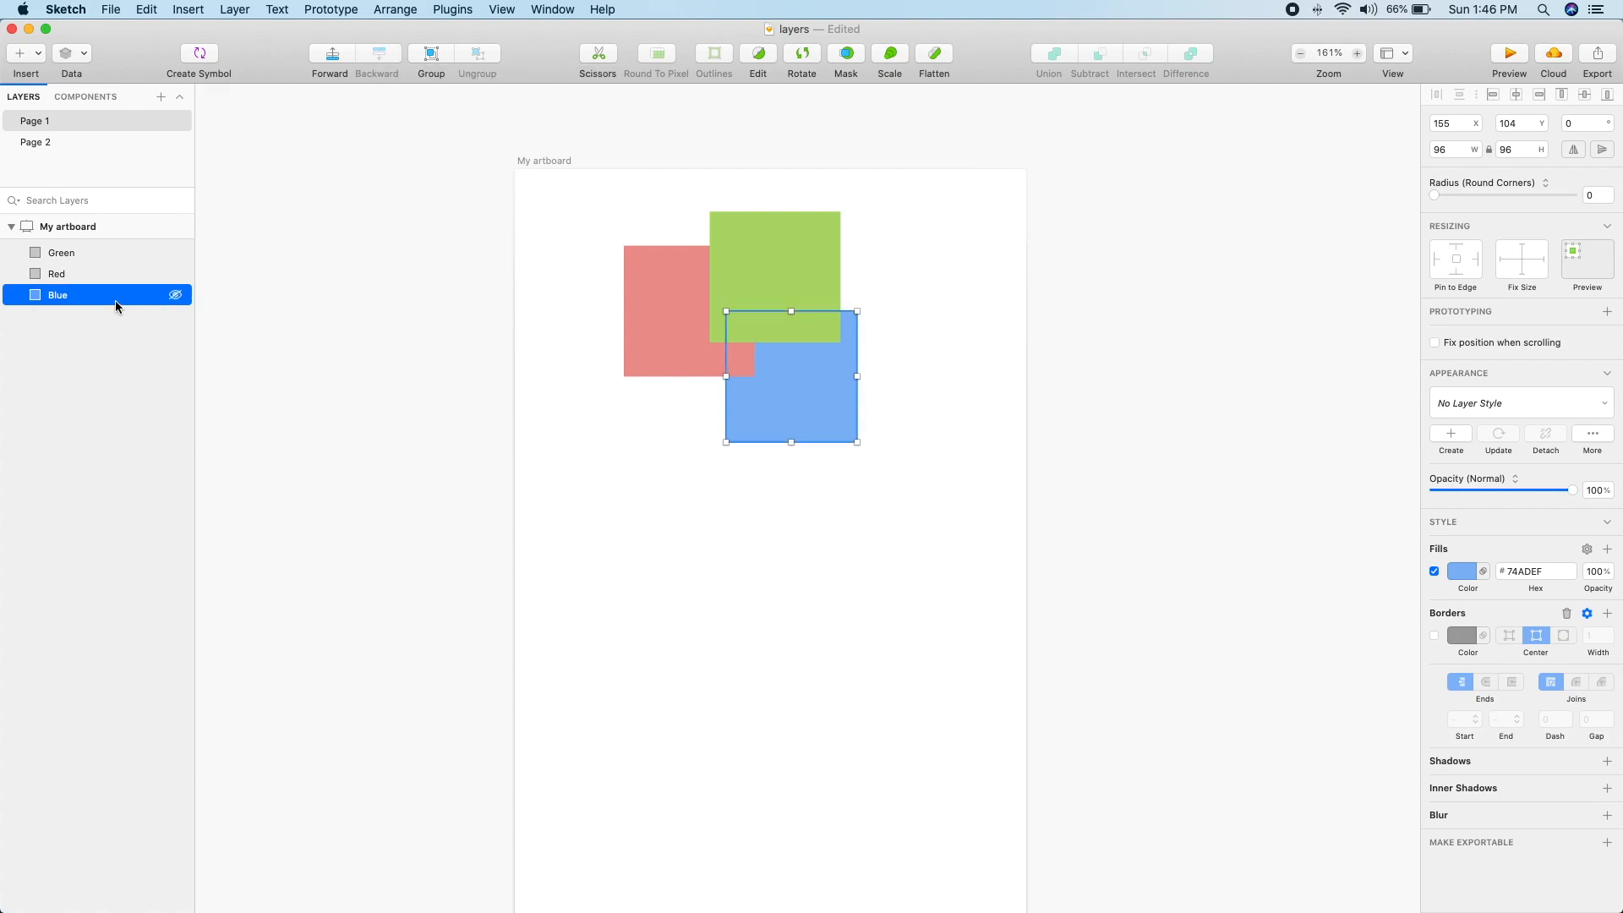
pyautogui.moveTo(100, 304); pyautogui.dragTo(86, 257)
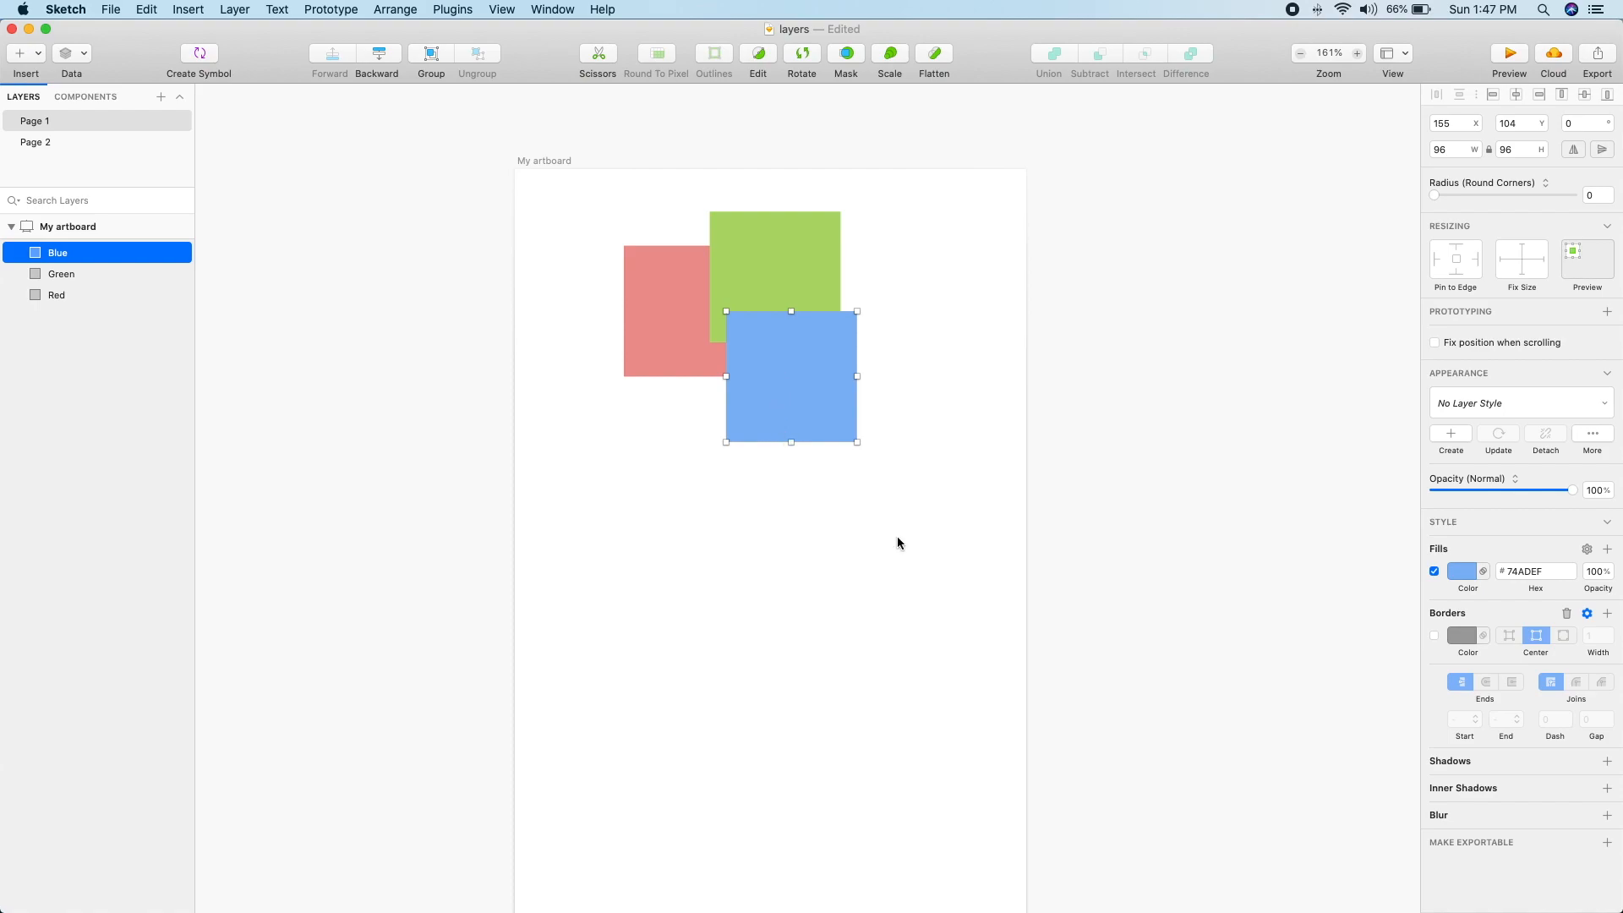
# Step: Send the Blue layer straight to the back and return it to the top of the layer list
pyautogui.press('alt')
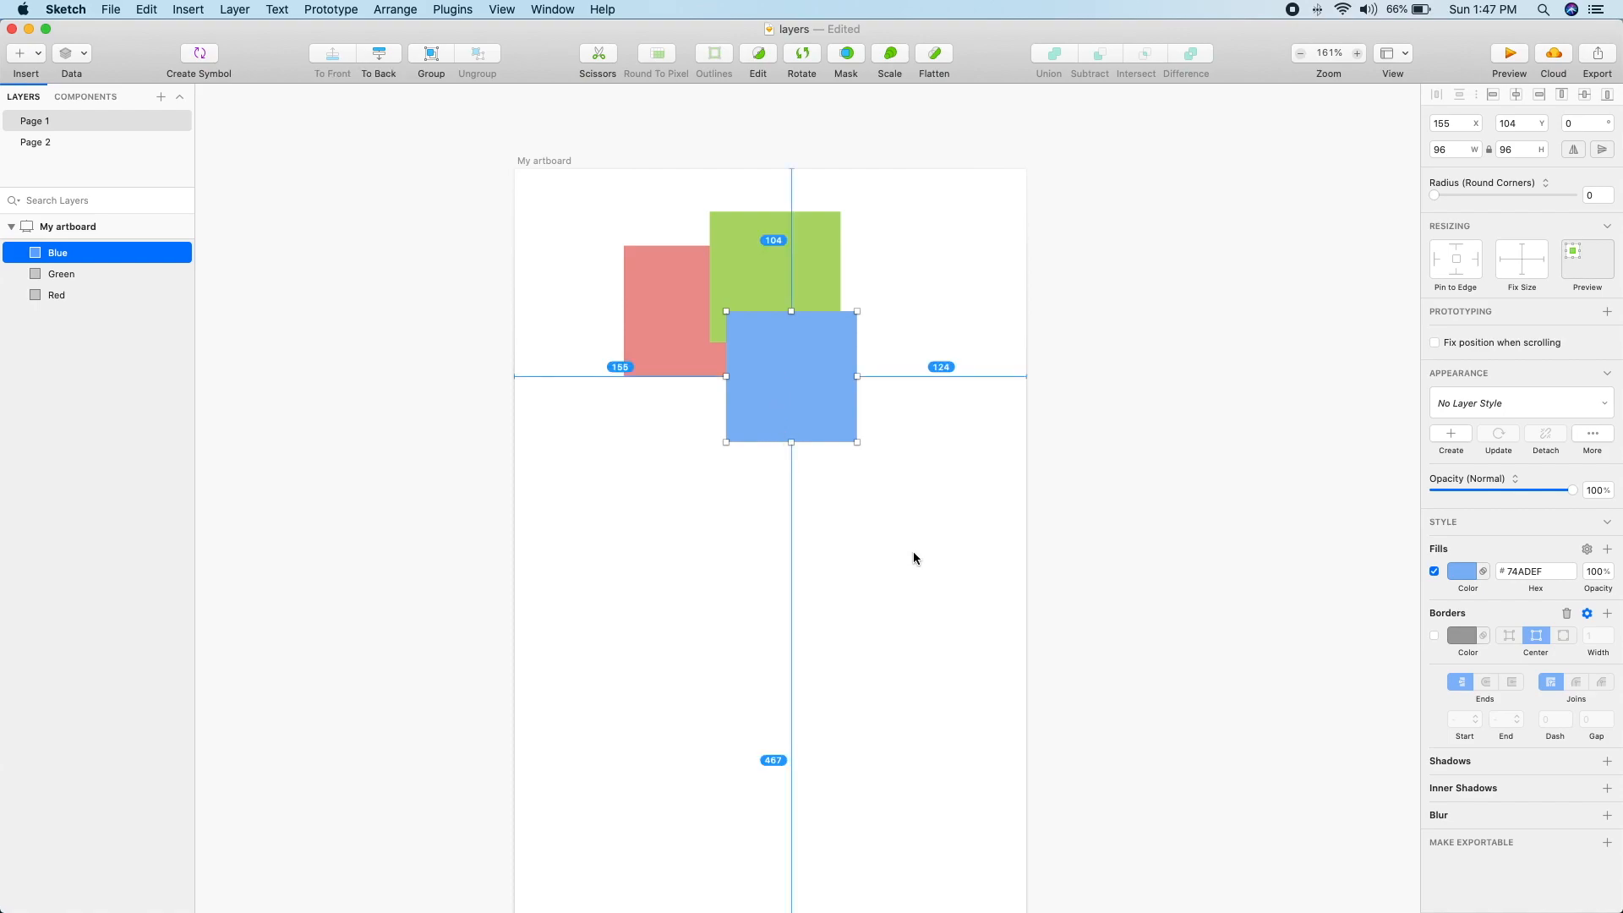
pyautogui.click(379, 58)
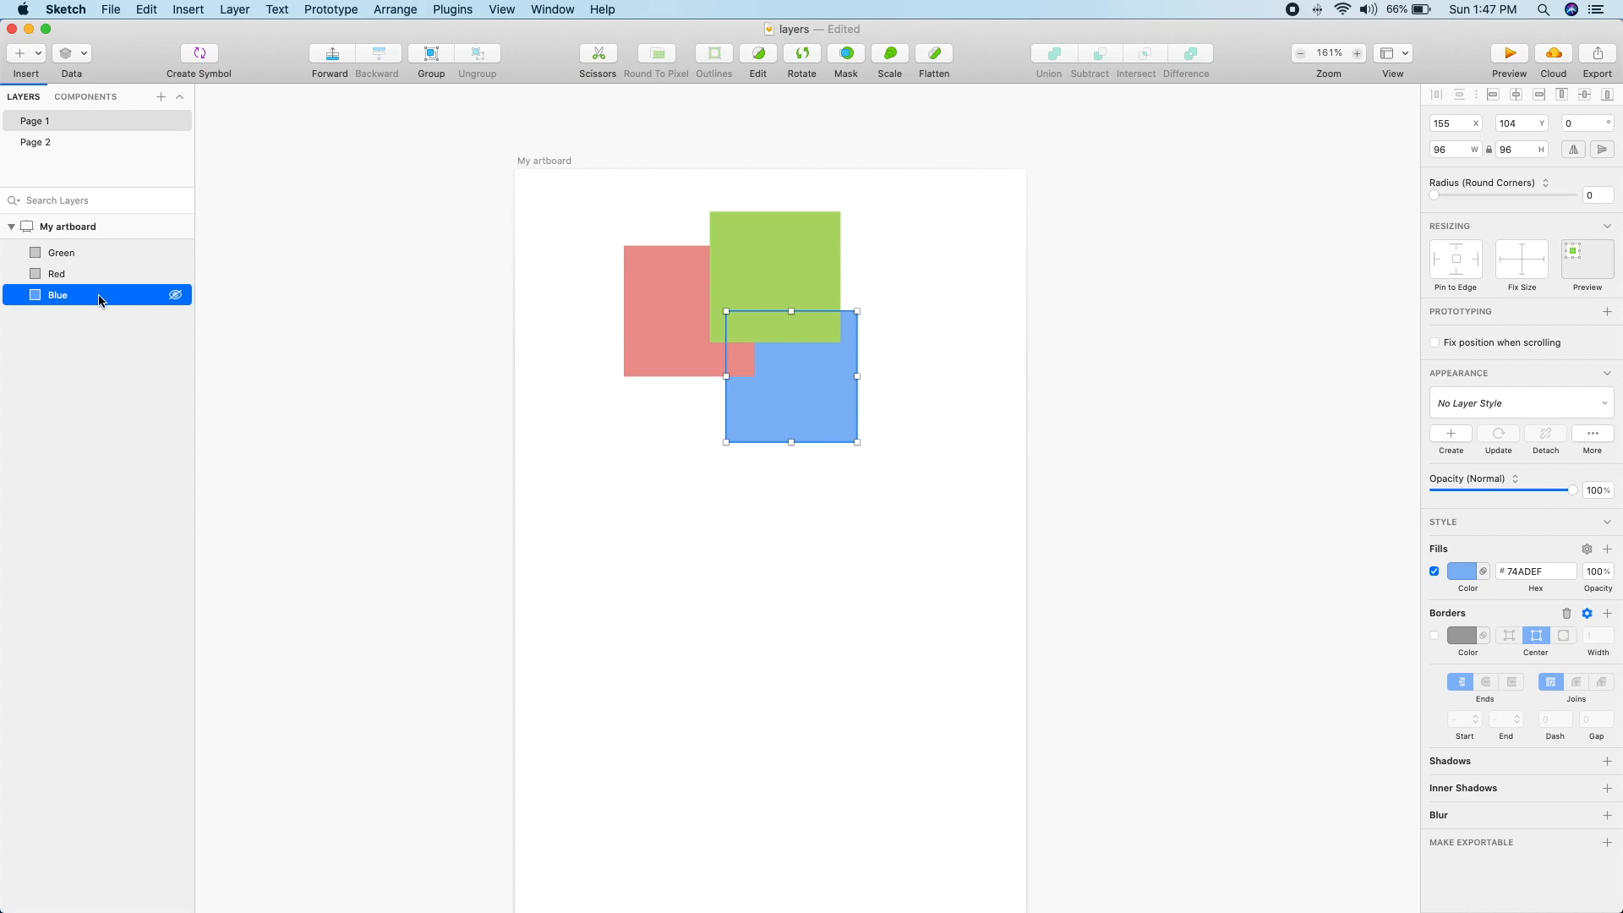
pyautogui.moveTo(76, 296)
pyautogui.mouseDown()
pyautogui.moveTo(59, 246)
pyautogui.moveTo(105, 244)
pyautogui.mouseUp()
# Step: Lower the Blue layer again with Backward, one level at a time
pyautogui.click(377, 55)
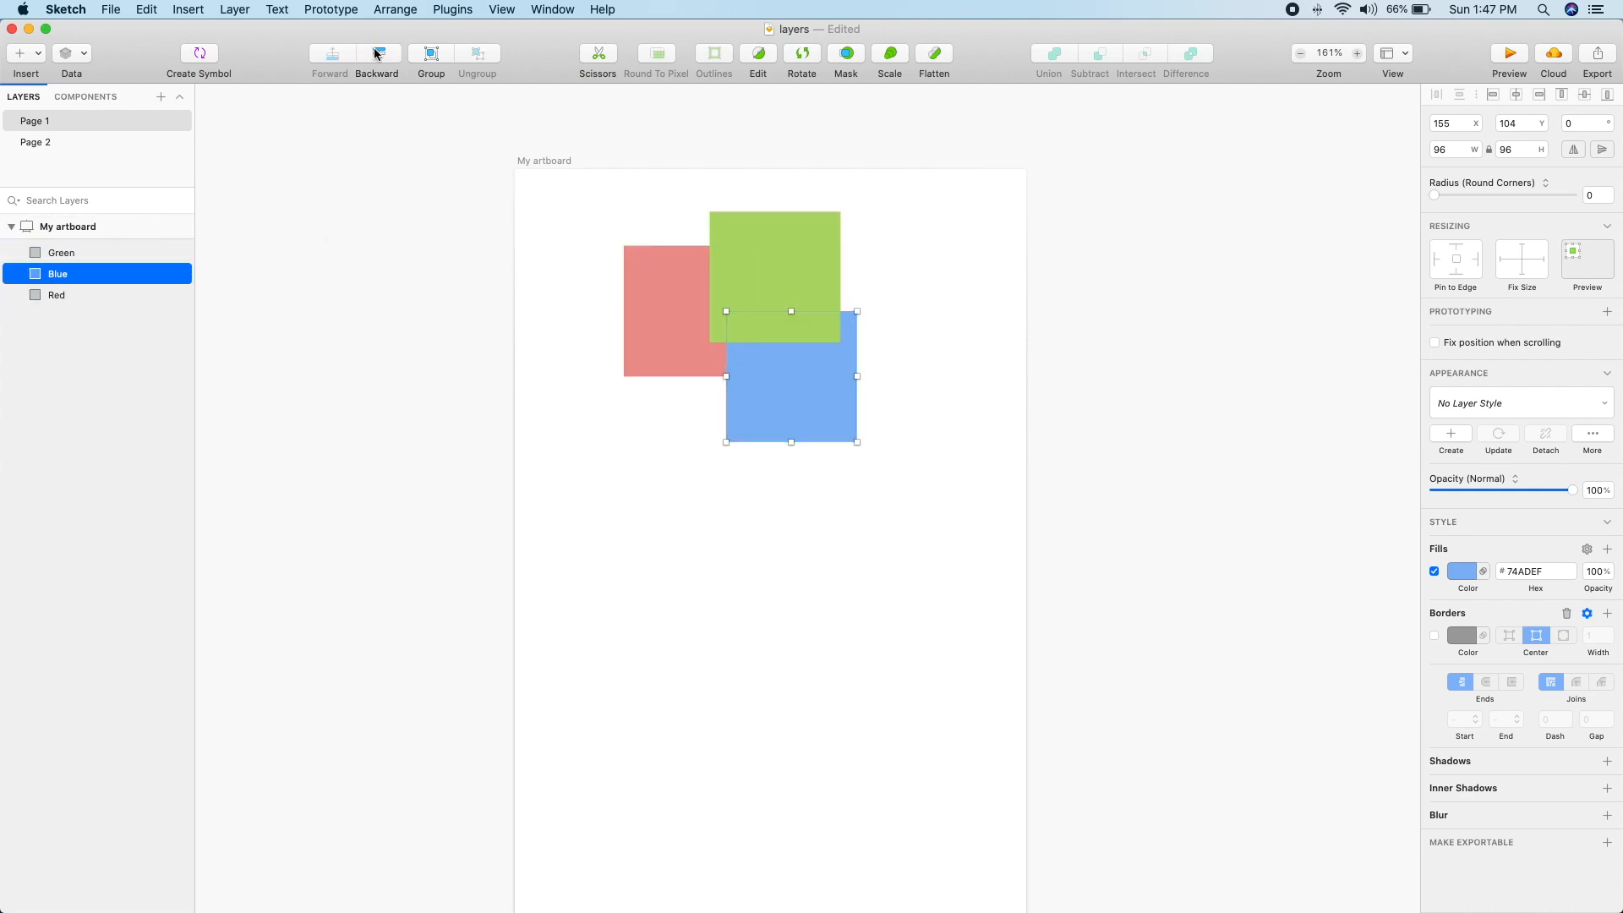
pyautogui.click(378, 55)
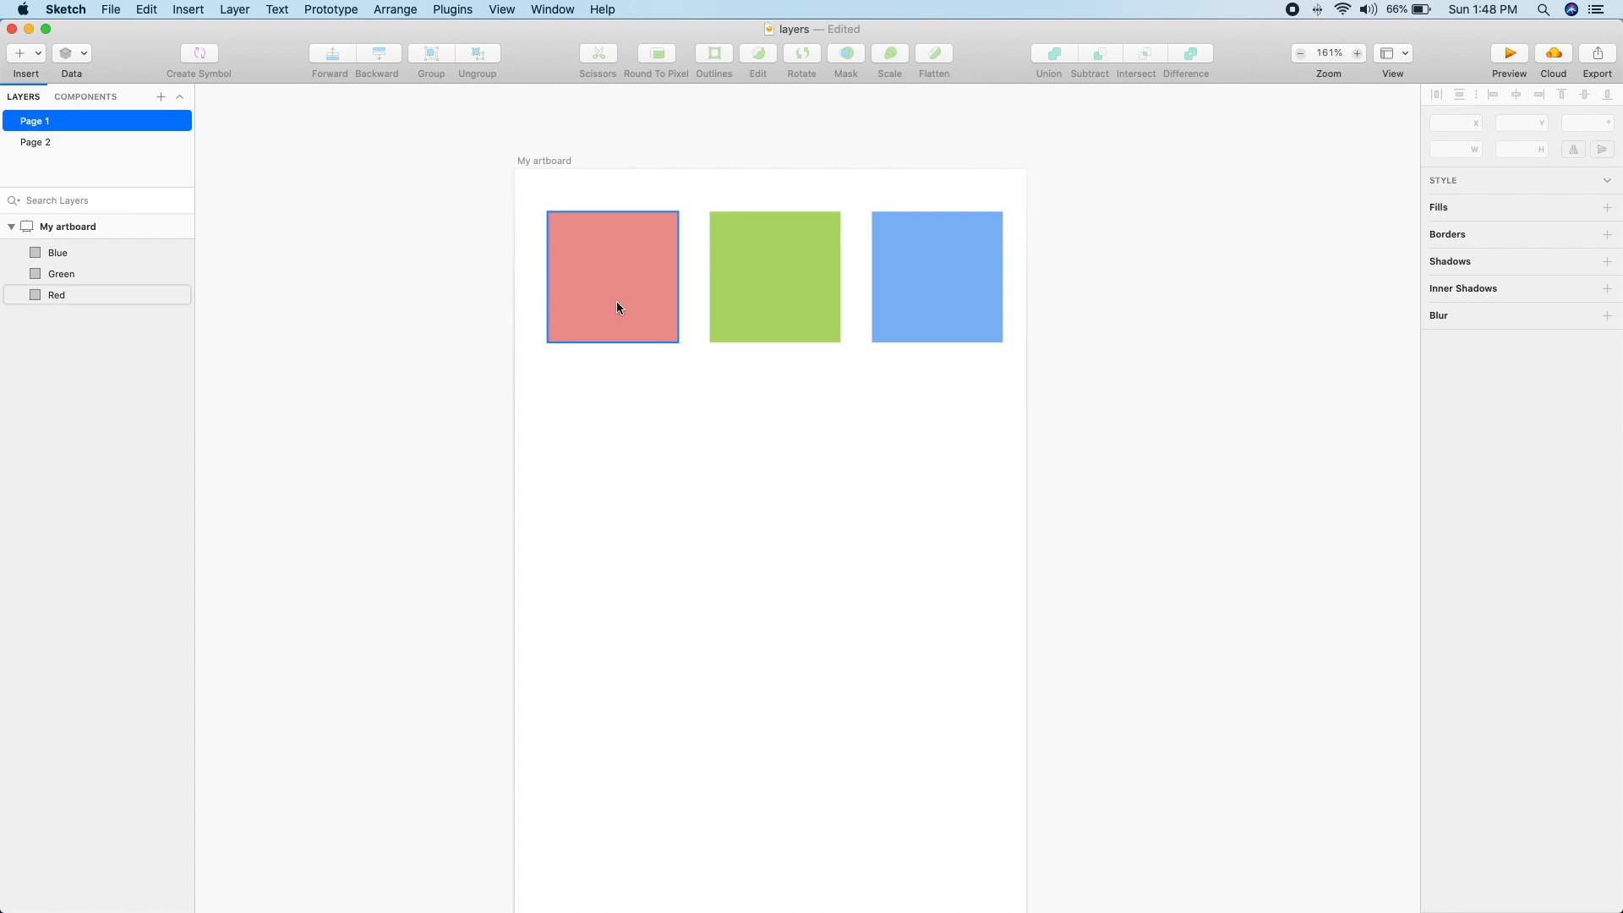
# Step: Select the three coloured squares and move them together down the artboard to about Y 248
pyautogui.moveTo(611, 415); pyautogui.dragTo(992, 575)
pyautogui.click(1048, 445)
pyautogui.press('super+z')
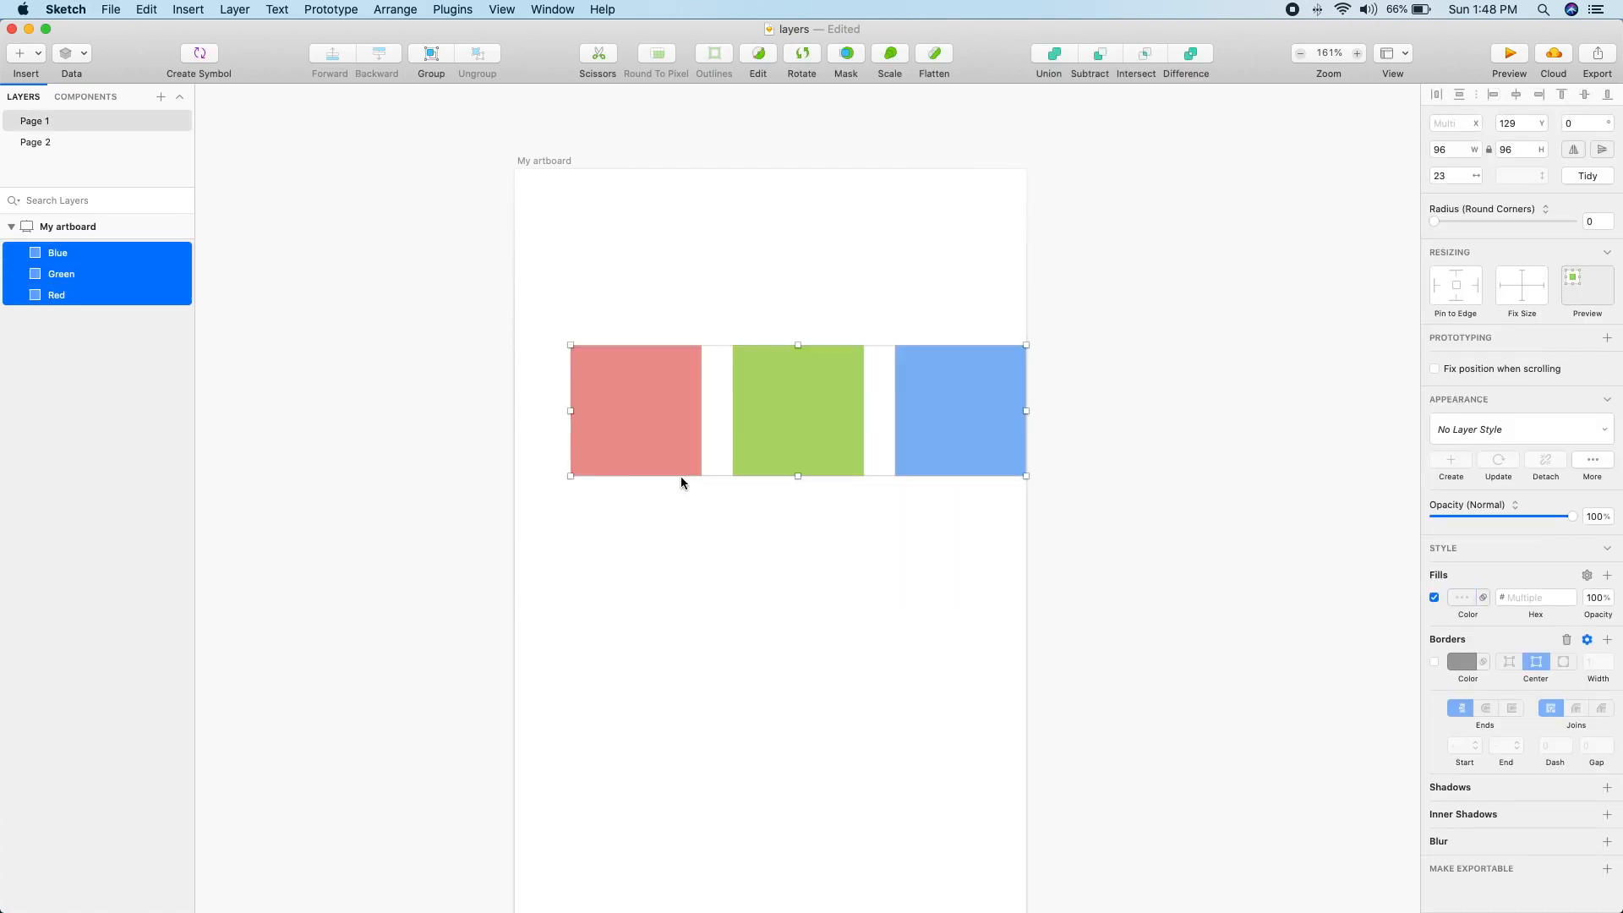
pyautogui.moveTo(659, 423); pyautogui.dragTo(640, 634)
pyautogui.scroll(-1, 648, 476)
pyautogui.scroll(-3, 583, 301)
pyautogui.scroll(-1, 656, 442)
pyautogui.moveTo(613, 529); pyautogui.dragTo(616, 773)
# Step: Select the red, green and blue squares together and group the selection
pyautogui.moveTo(591, 654); pyautogui.dragTo(864, 488)
pyautogui.click(896, 668)
pyautogui.moveTo(883, 627); pyautogui.dragTo(575, 449)
pyautogui.click(607, 374)
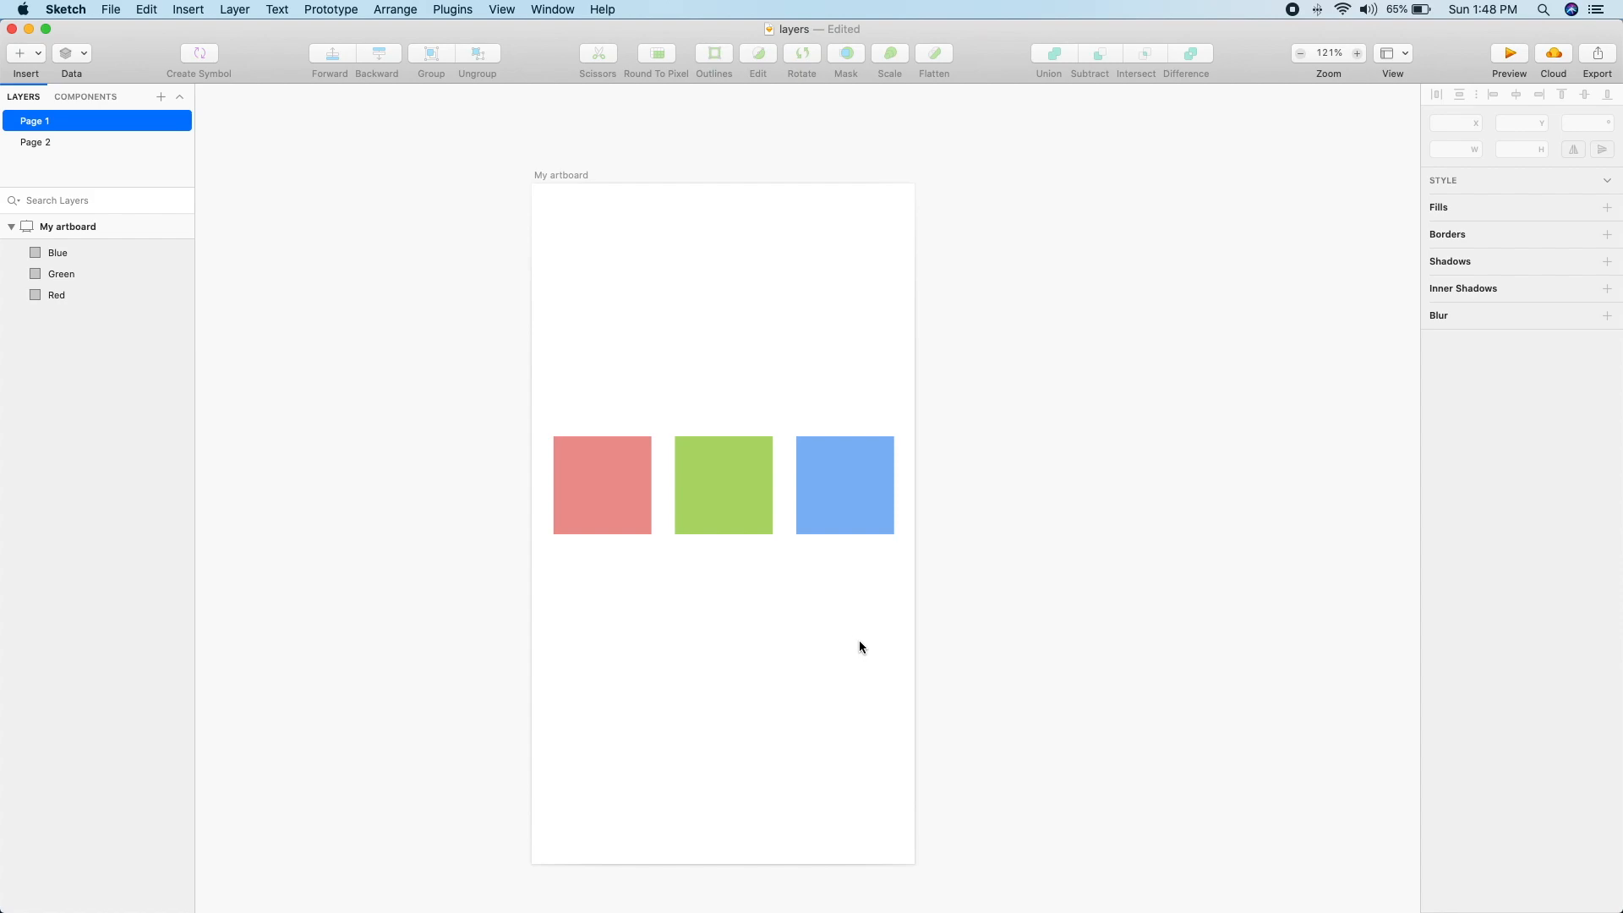
pyautogui.moveTo(861, 642)
pyautogui.mouseDown()
pyautogui.moveTo(728, 464)
pyautogui.moveTo(565, 384)
pyautogui.mouseUp()
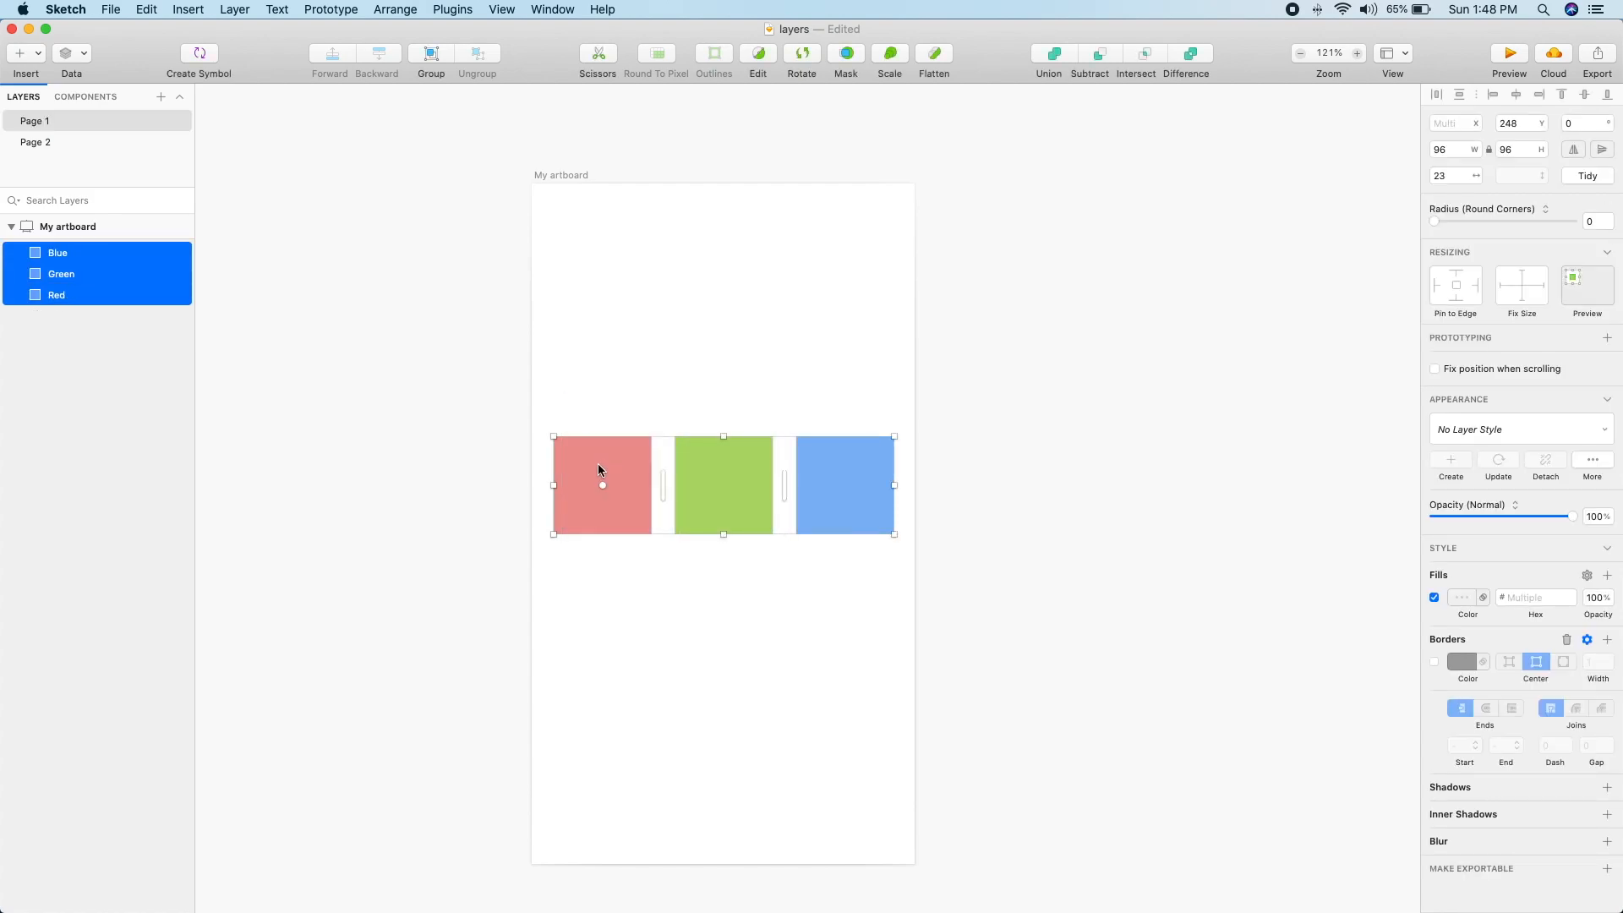
pyautogui.rightClick(598, 468)
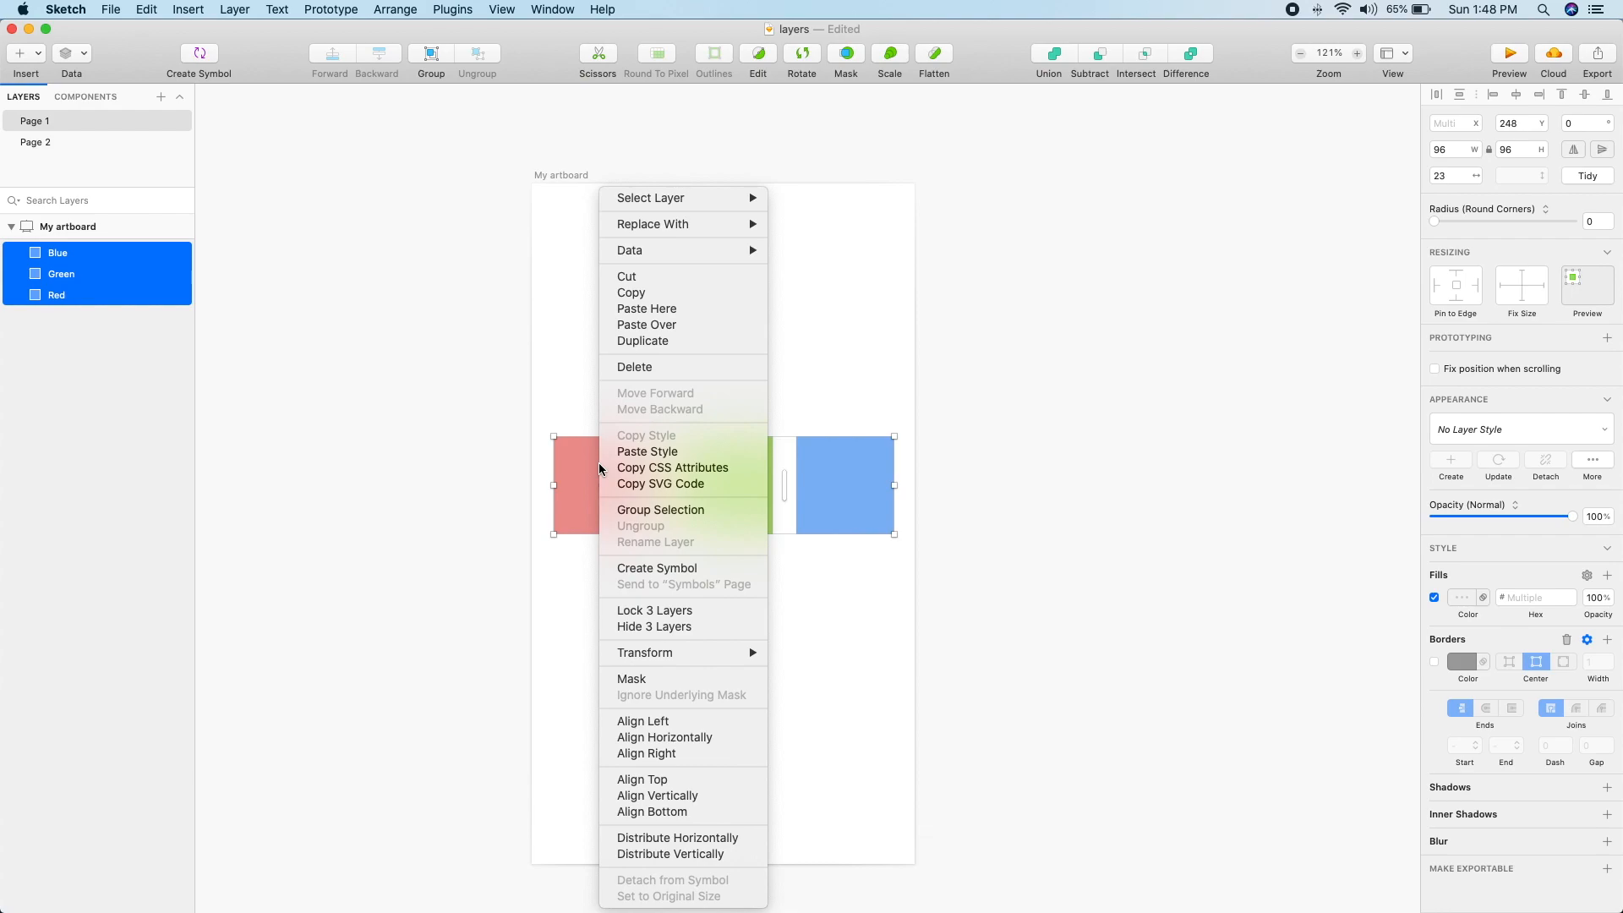
pyautogui.click(621, 510)
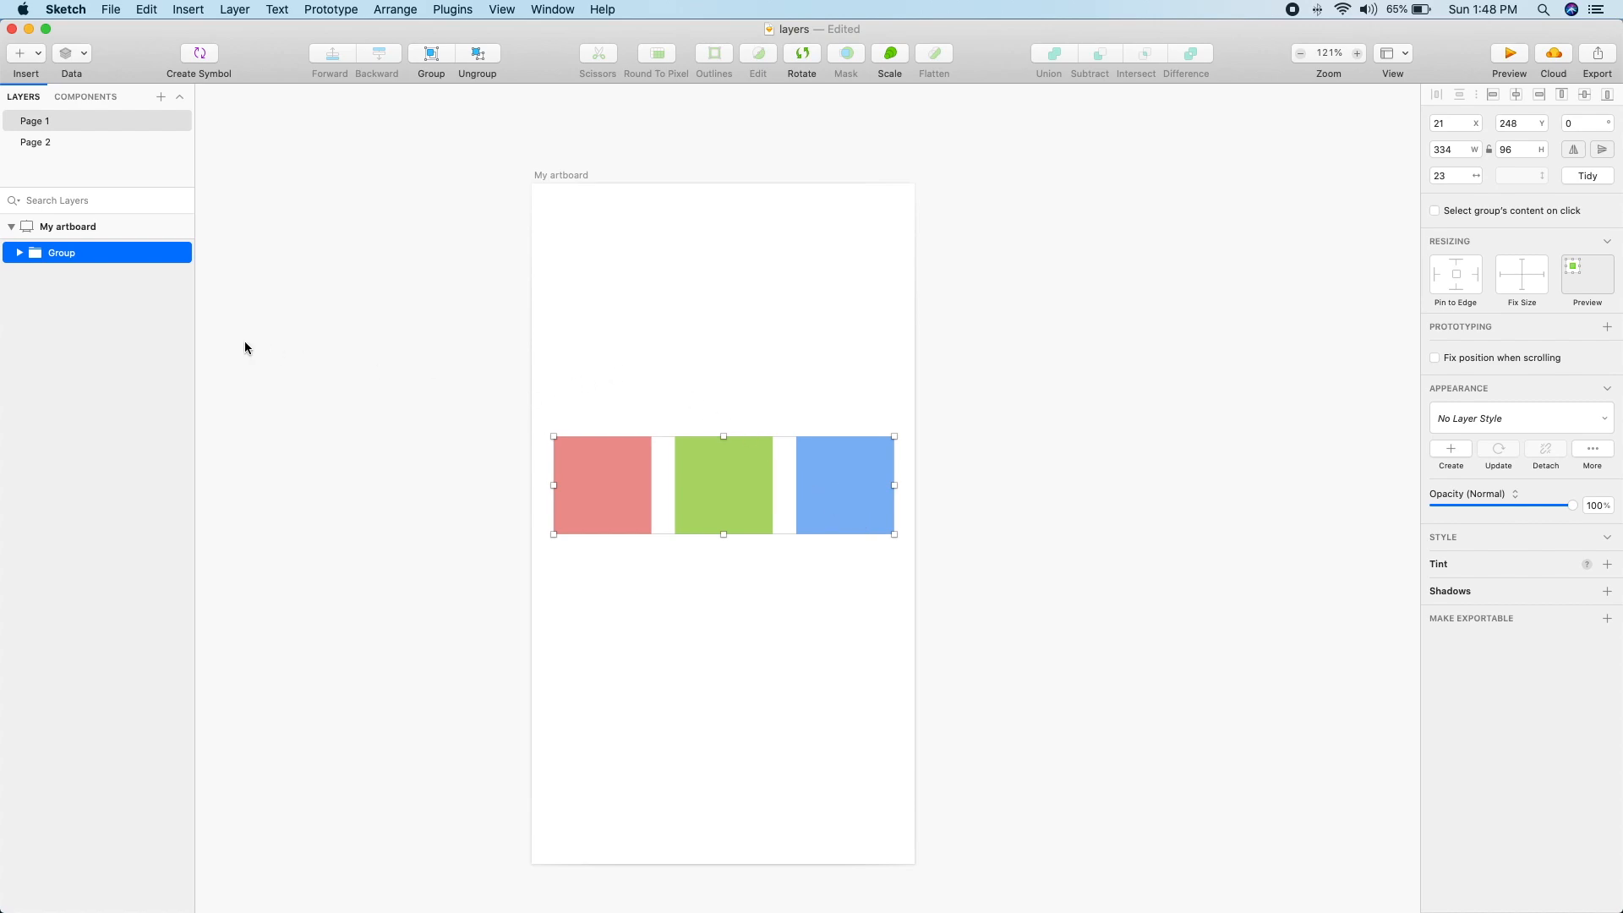
# Step: Rename the new group of squares as Colors
pyautogui.doubleClick(80, 255)
pyautogui.write('Colo')
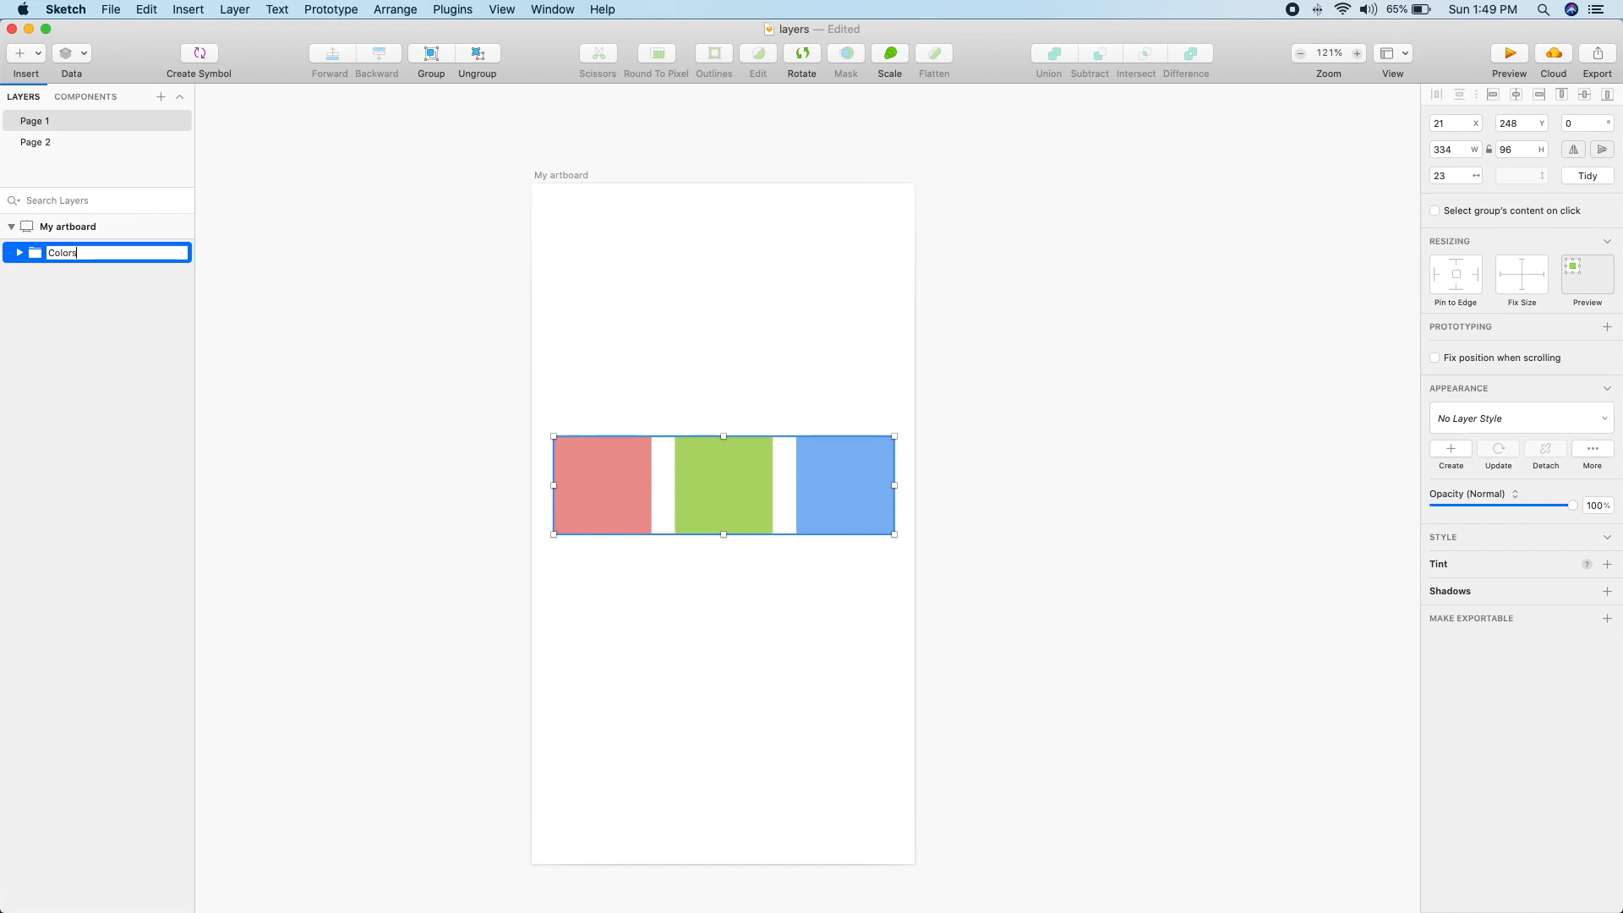
pyautogui.write('rs')
pyautogui.press('Return')
pyautogui.click(417, 358)
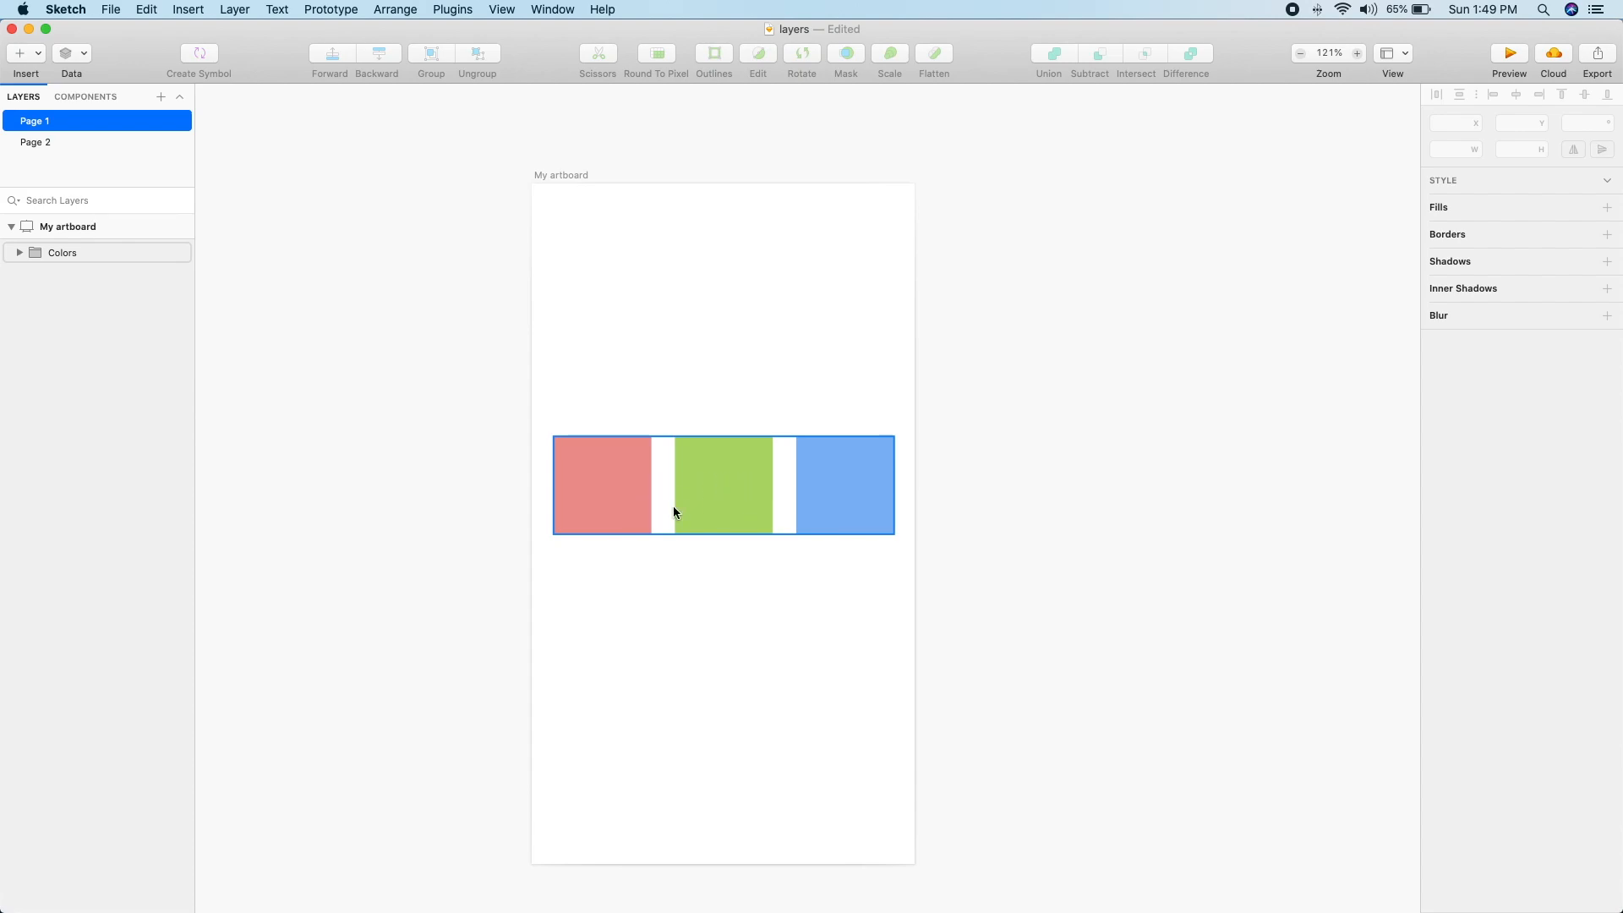
# Step: Move the Colors group down the artboard to about Y 286
pyautogui.moveTo(723, 499); pyautogui.dragTo(725, 541)
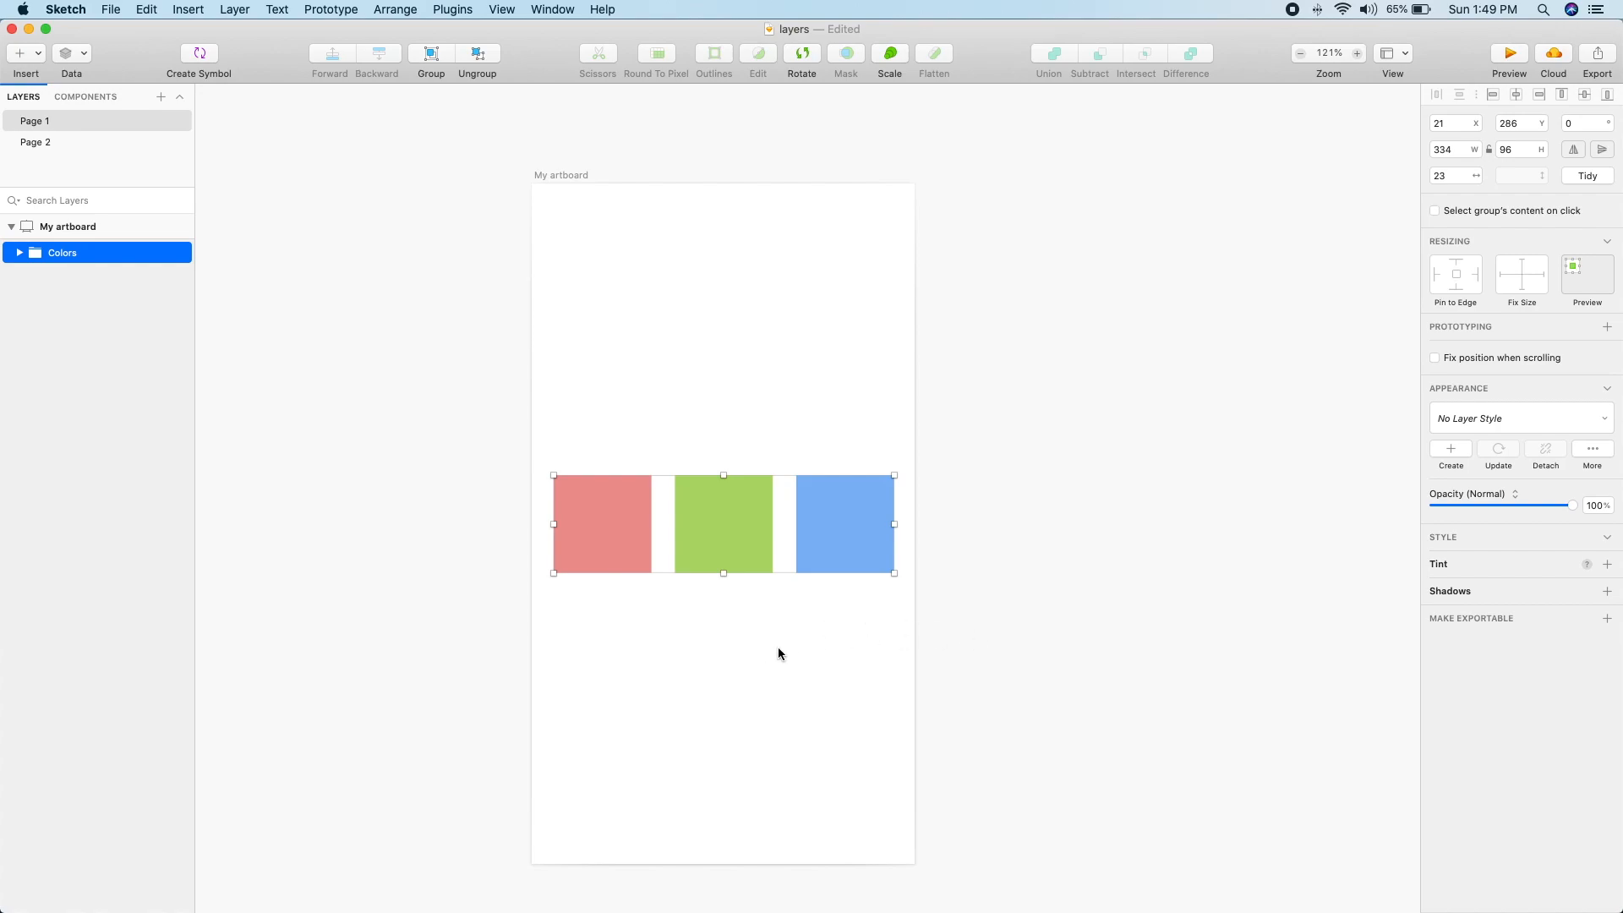
pyautogui.click(777, 648)
pyautogui.click(743, 504)
pyautogui.moveTo(748, 509)
pyautogui.mouseDown()
pyautogui.moveTo(747, 444)
pyautogui.moveTo(747, 513)
pyautogui.mouseUp()
pyautogui.click(758, 636)
pyautogui.click(737, 516)
# Step: Expand the Colors group and examine its Blue, Green and Red layers individually
pyautogui.click(21, 255)
pyautogui.click(57, 274)
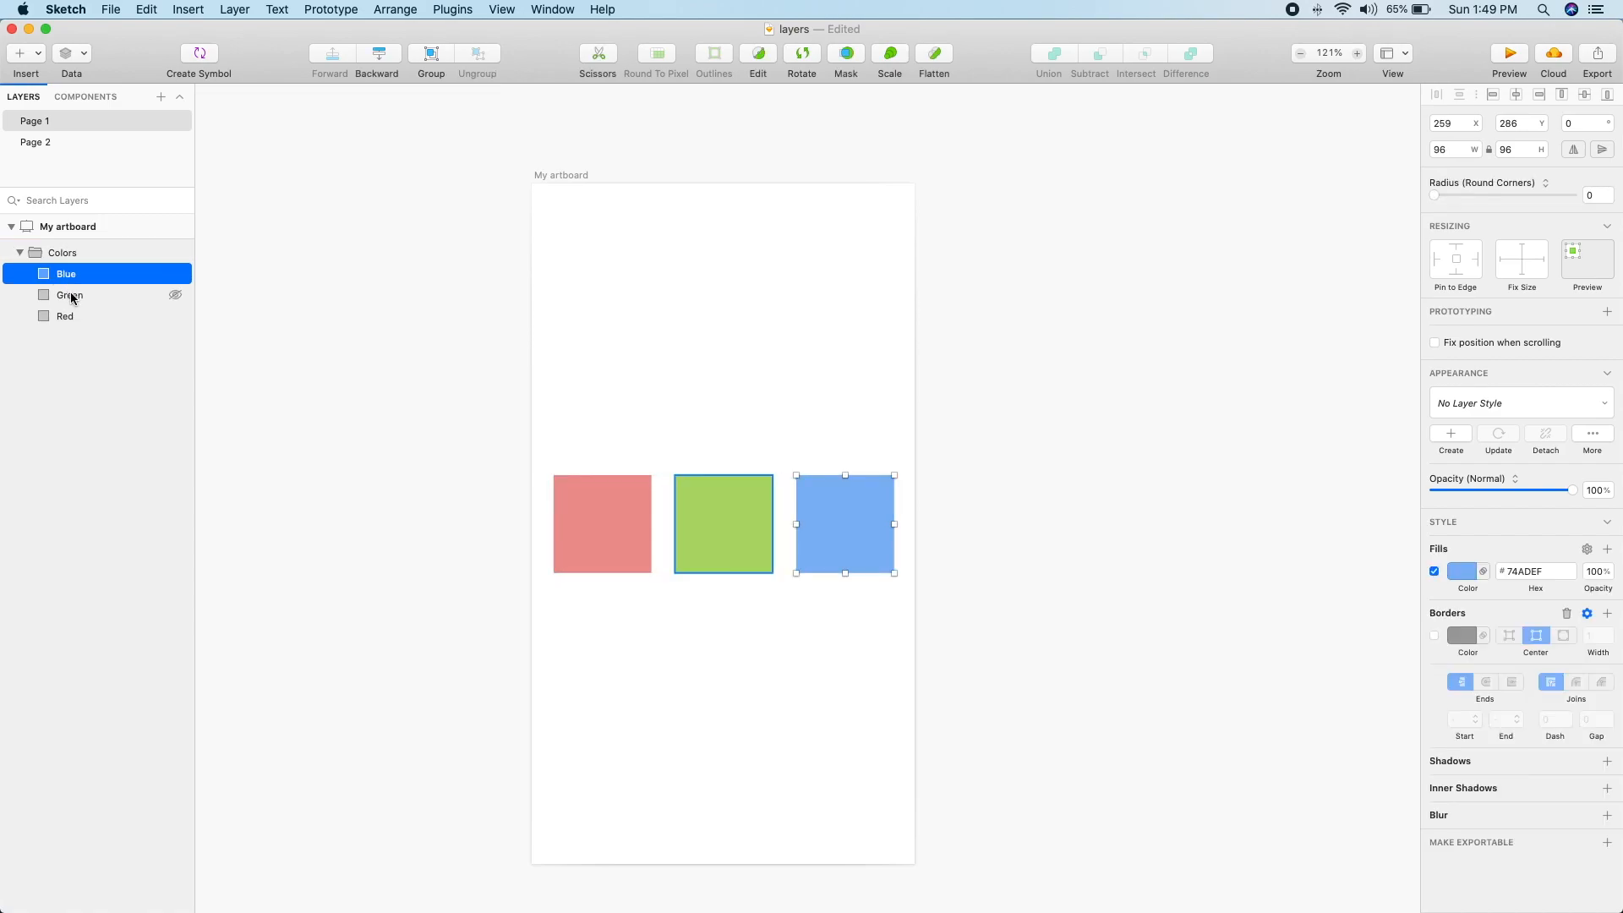
pyautogui.click(71, 296)
pyautogui.click(70, 316)
pyautogui.click(73, 295)
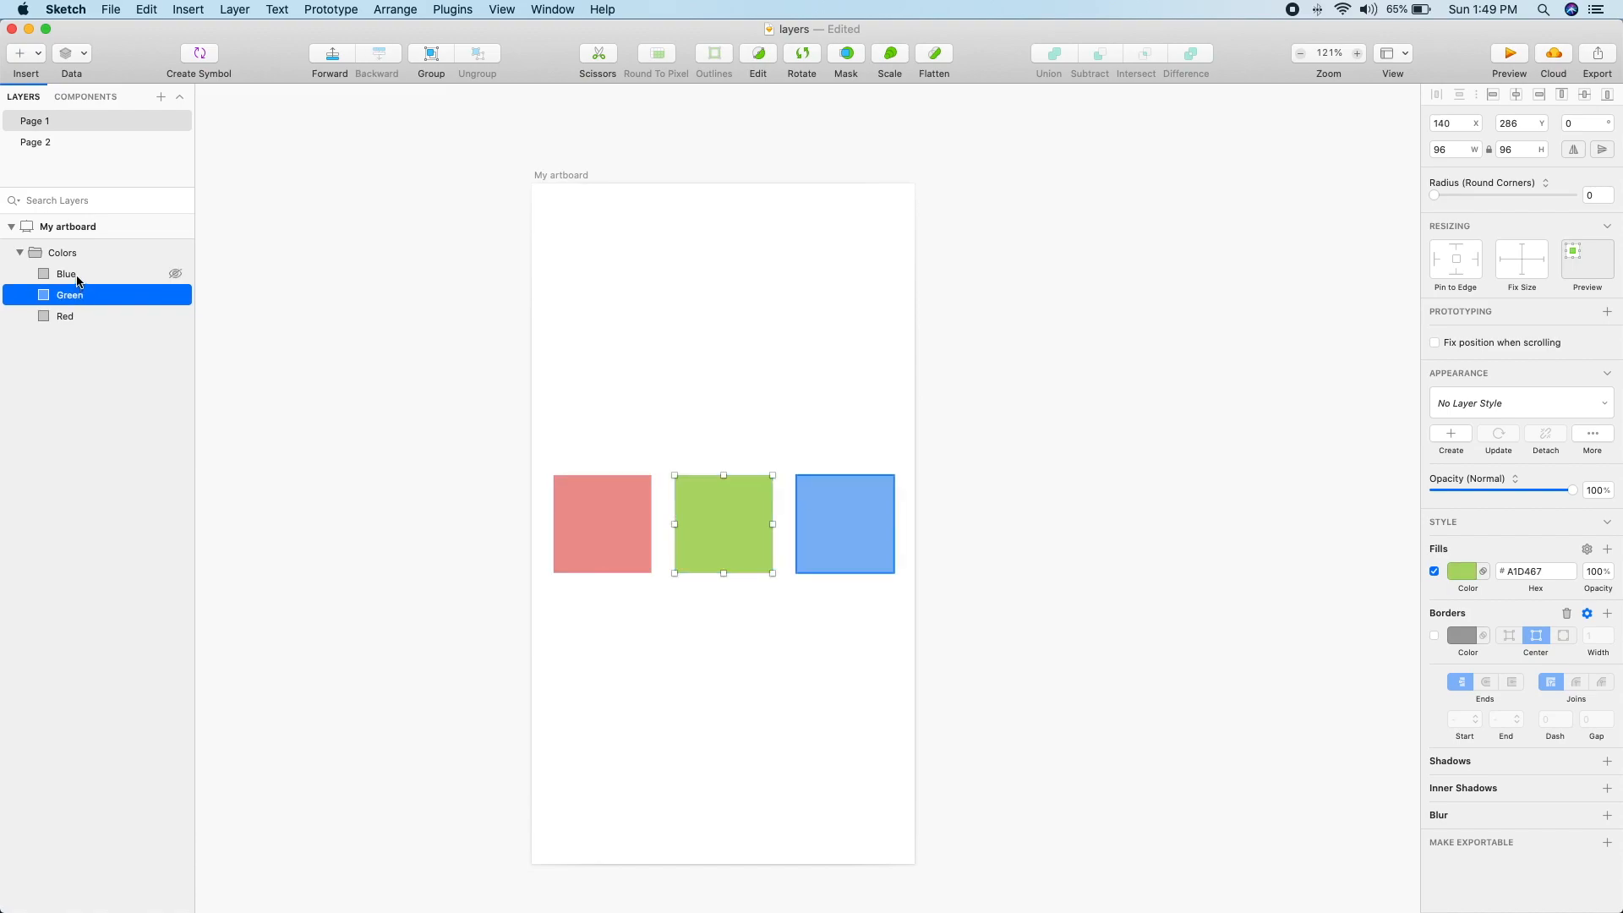
# Step: Change the Blue layer's fill colour to 78AEED within the Colors group
pyautogui.click(77, 279)
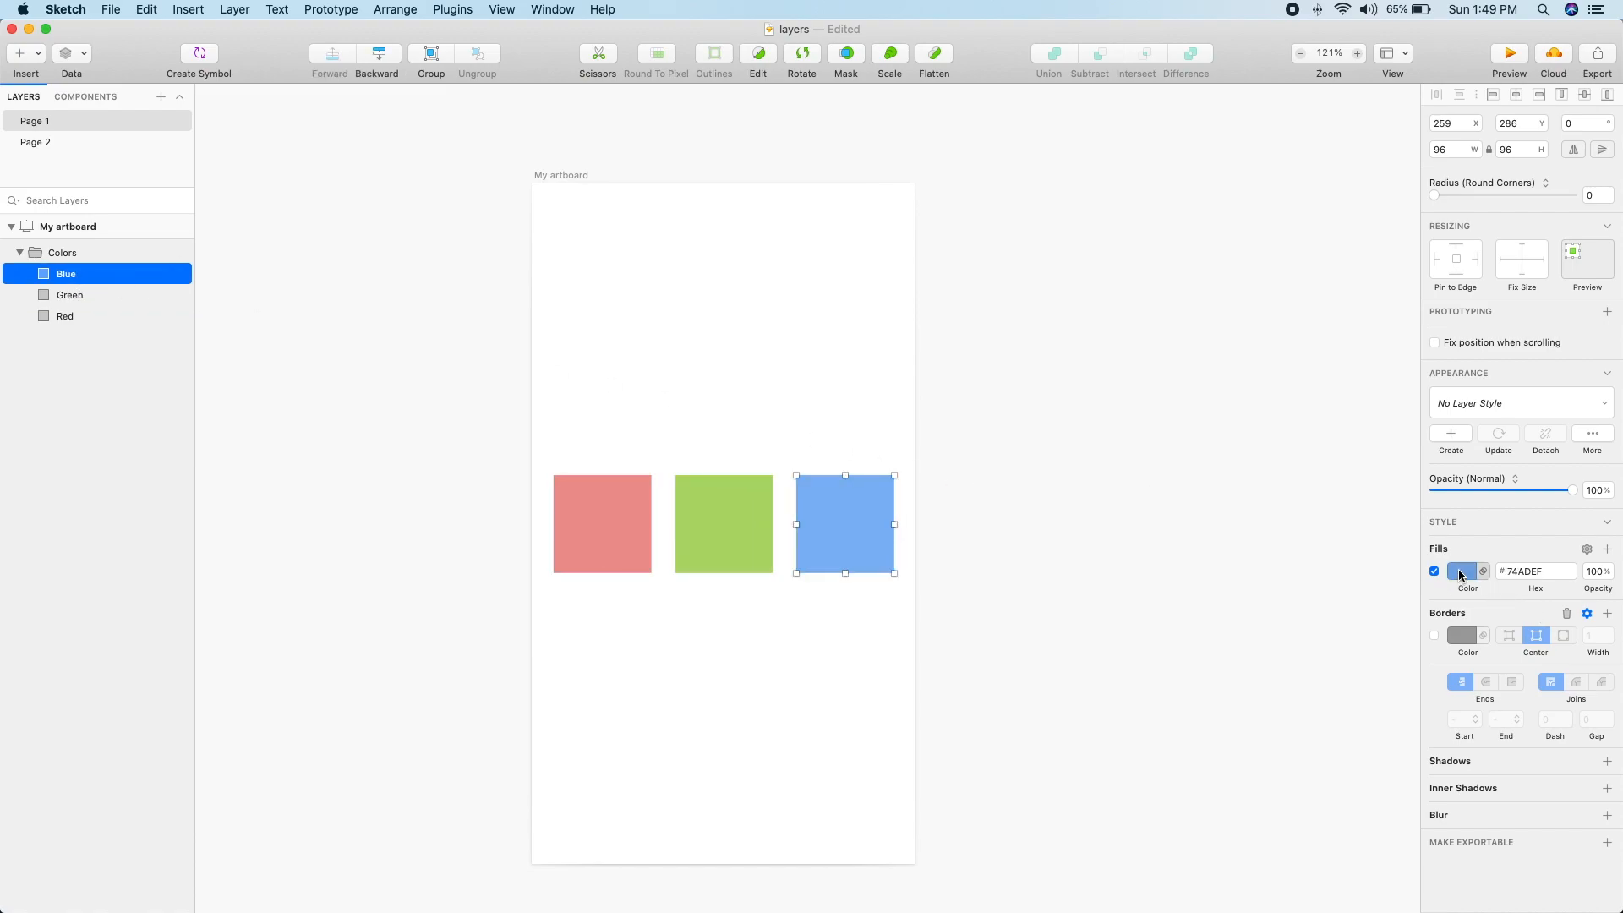
pyautogui.click(1462, 576)
pyautogui.moveTo(1512, 669); pyautogui.dragTo(1519, 661)
pyautogui.press('Escape')
# Step: Collapse and re-expand the Colors group in the layer list, clearing the layer selection
pyautogui.click(18, 254)
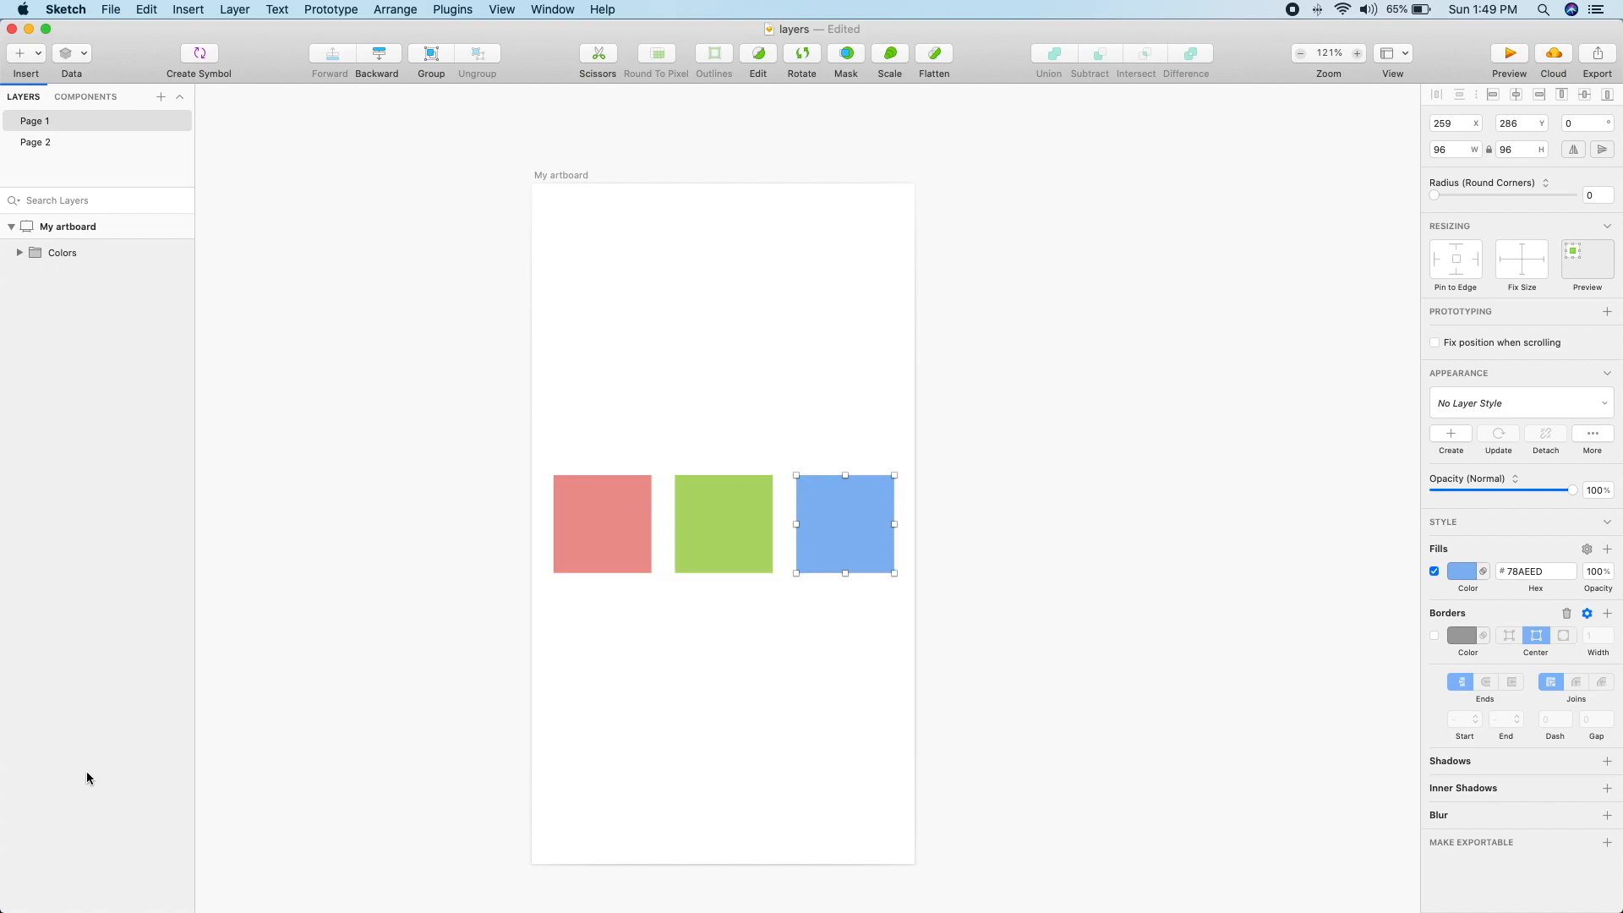
pyautogui.click(764, 412)
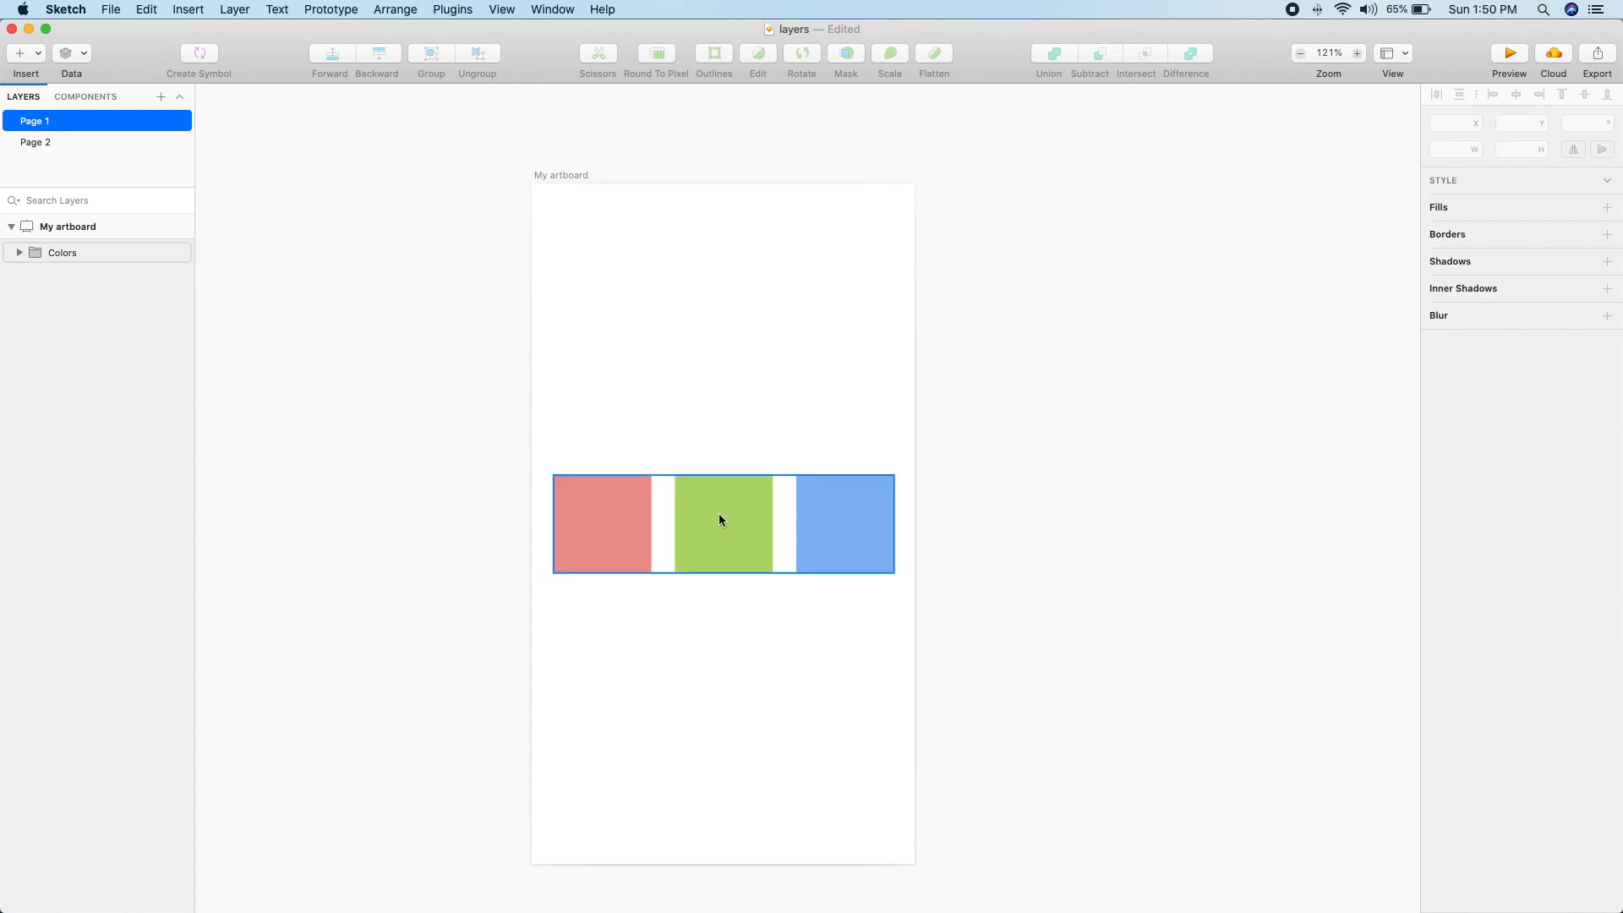
pyautogui.click(19, 254)
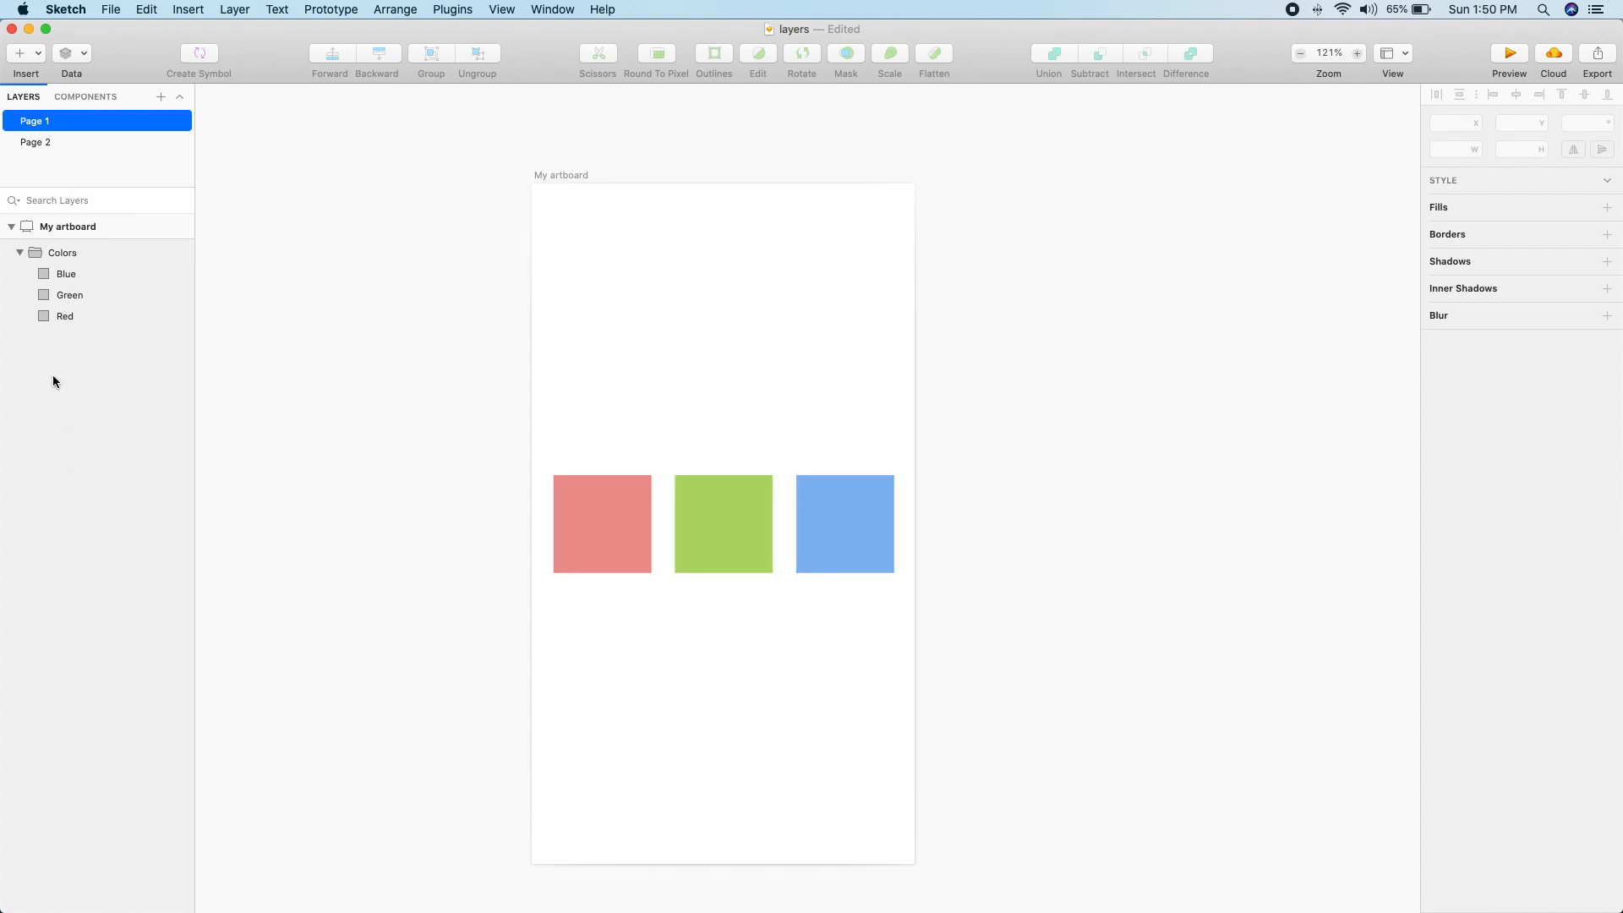
# Step: Collapse the Colors group and select the Blue layer inside it directly on the artboard, then clear the selection
pyautogui.click(19, 254)
pyautogui.doubleClick(867, 525)
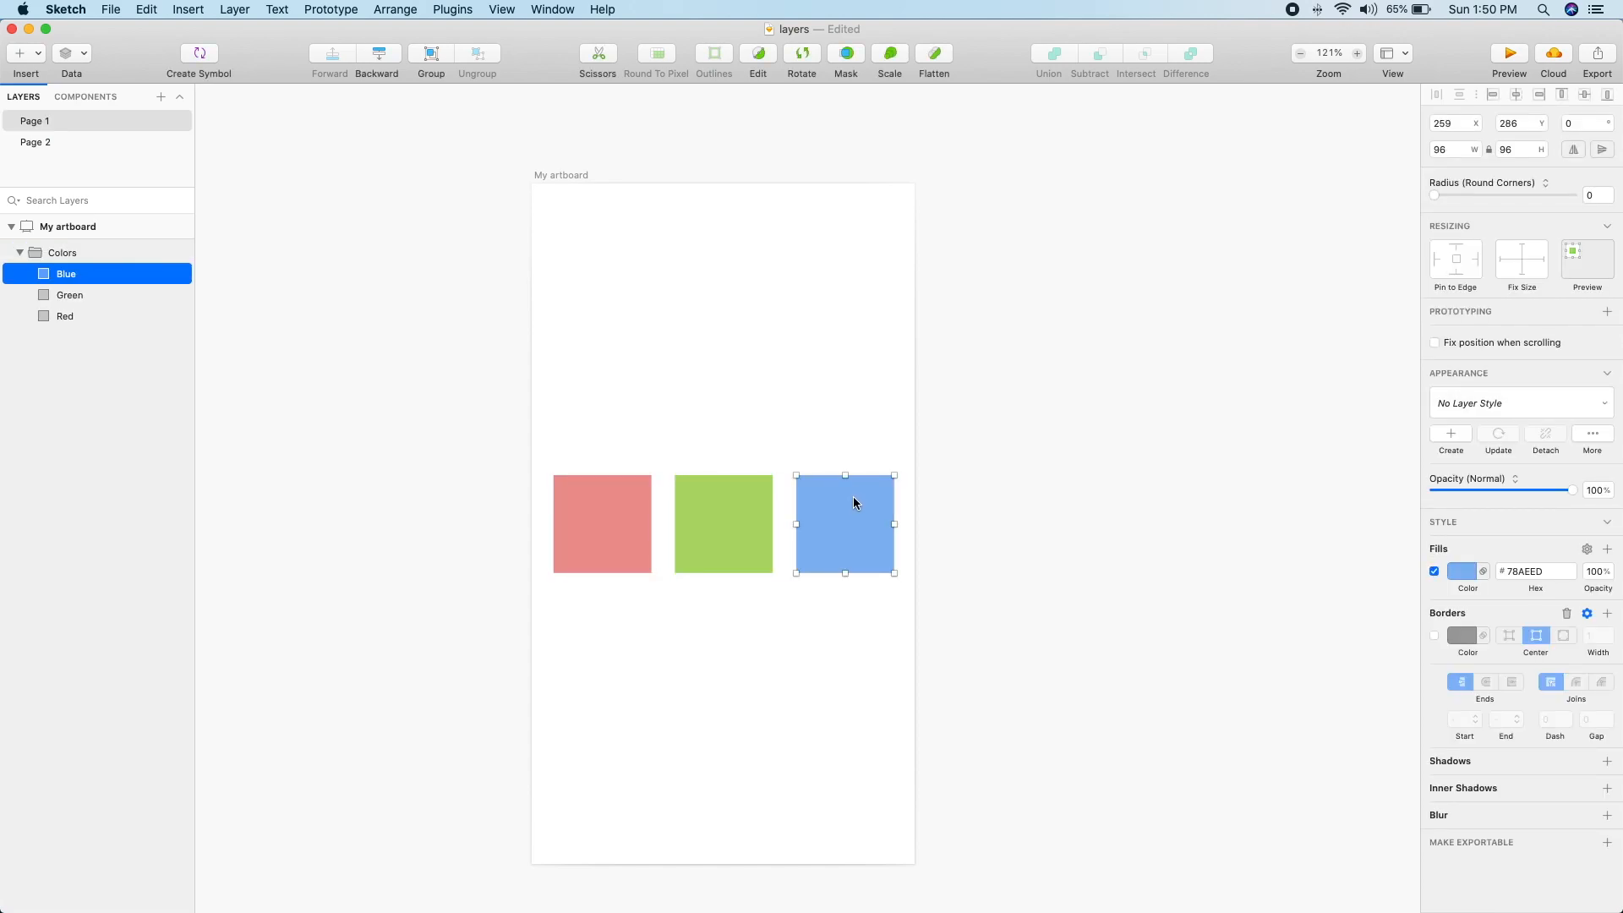
pyautogui.click(841, 407)
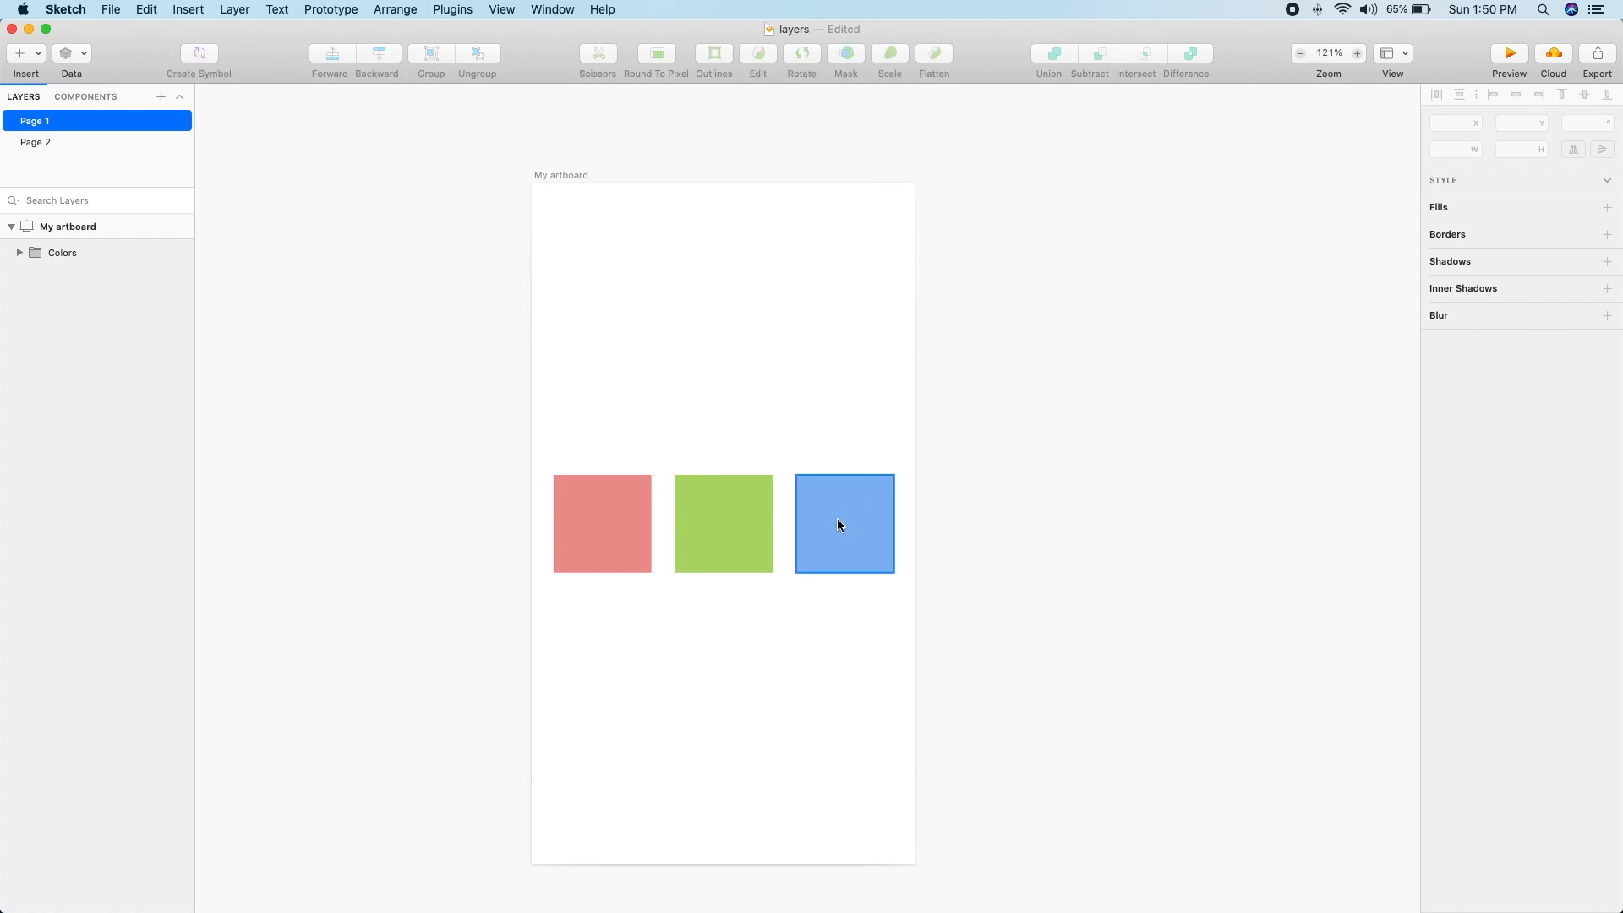
# Step: Change the Green layer's fill colour to A2D26A within the Colors group
pyautogui.click(738, 545)
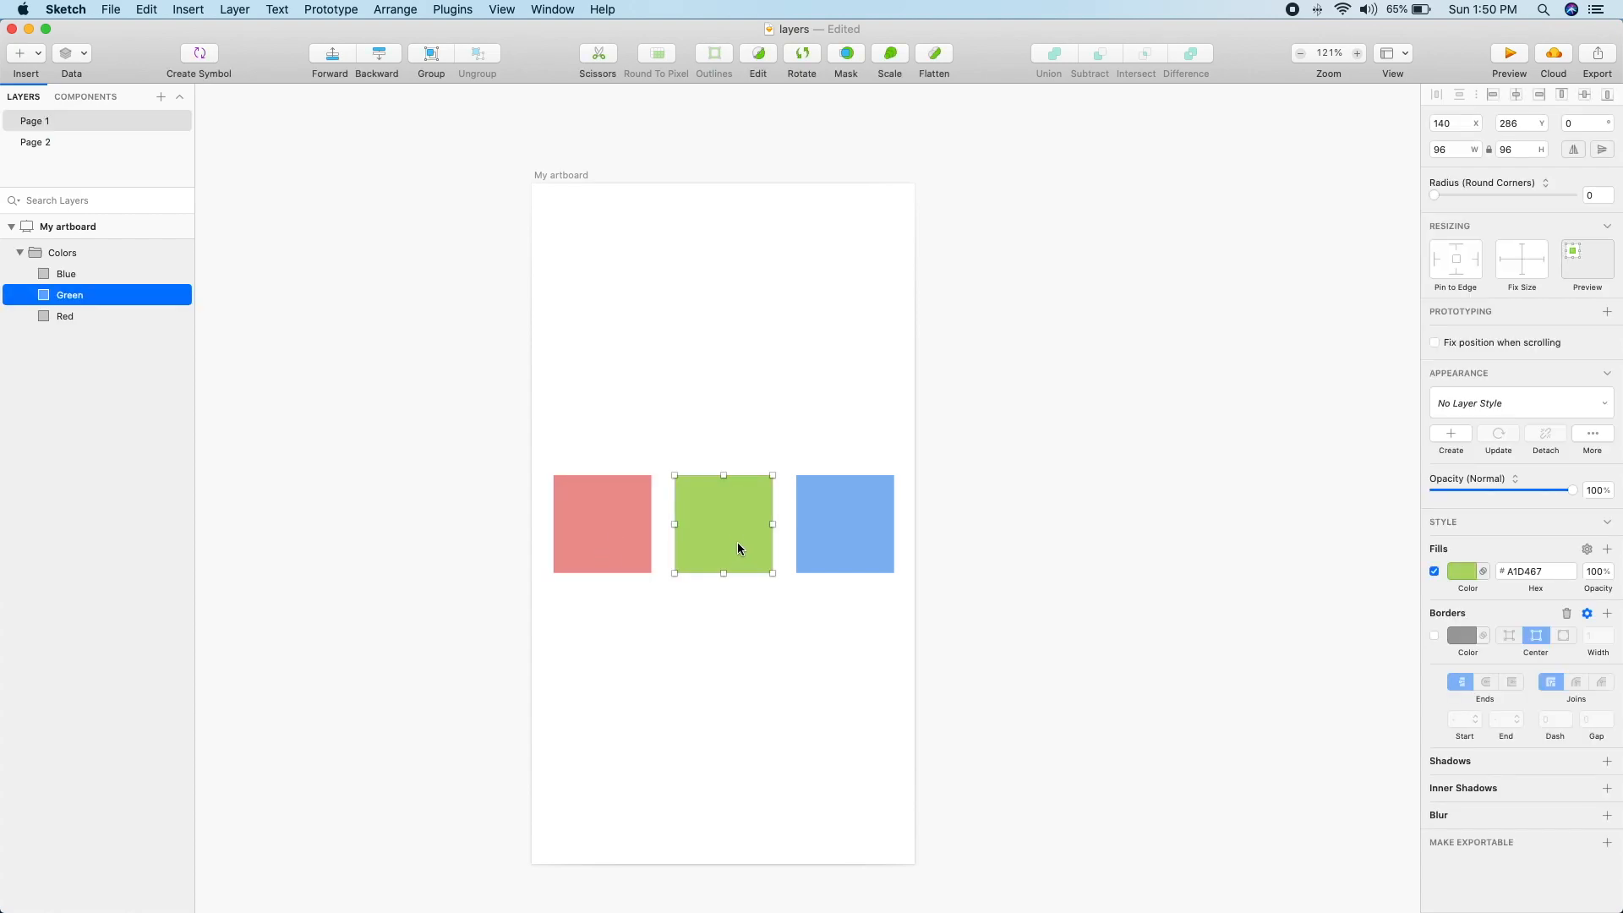
pyautogui.click(1462, 571)
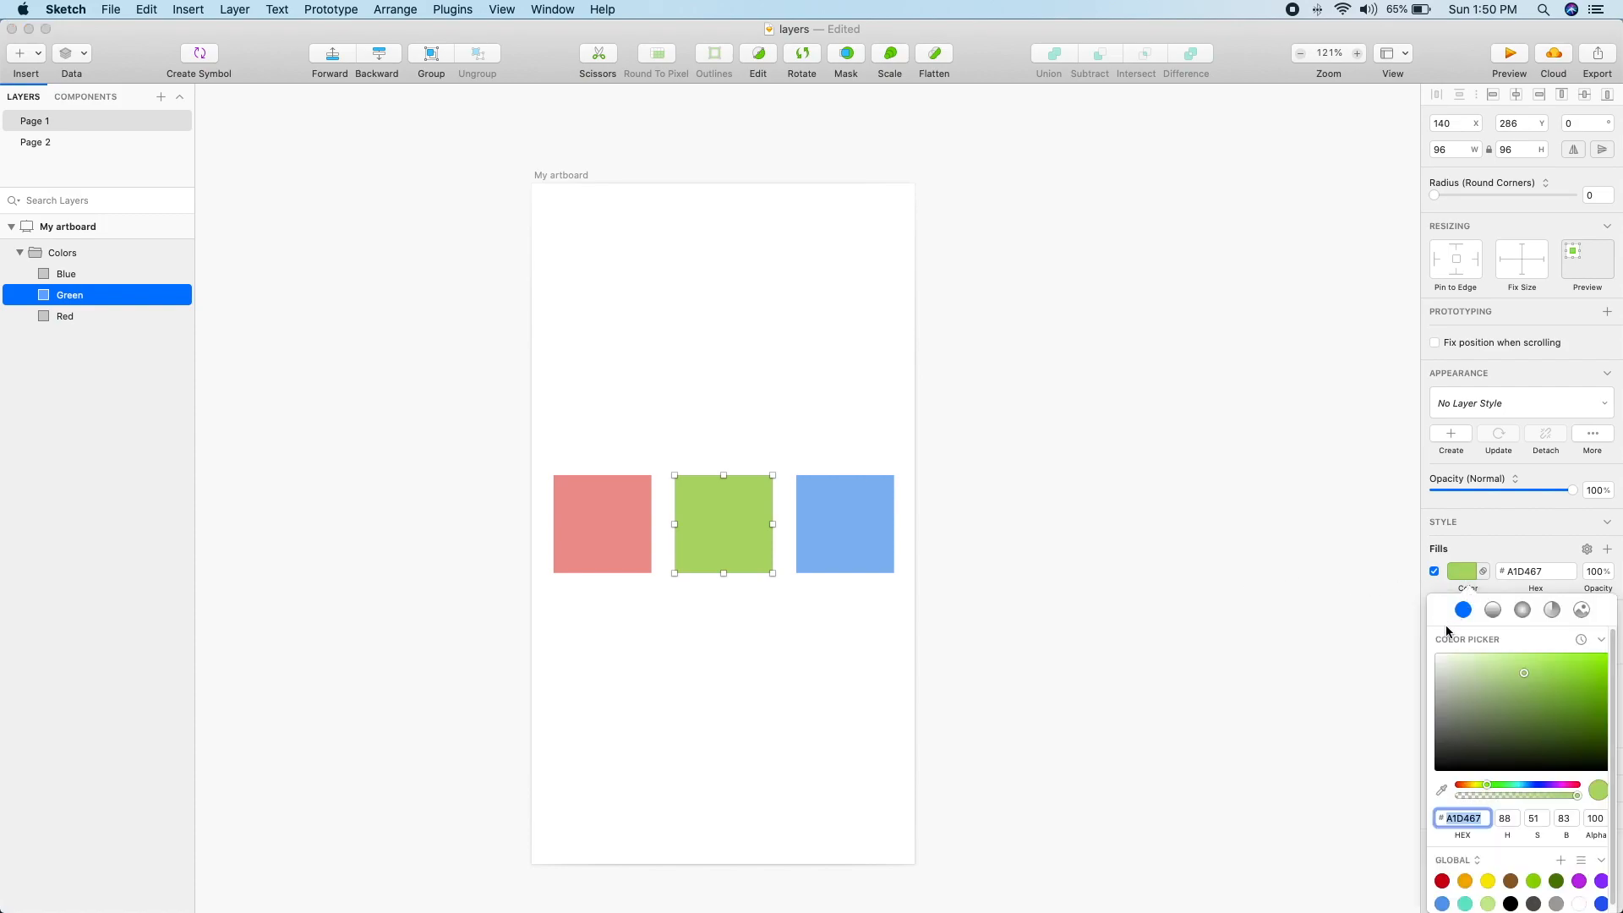
pyautogui.moveTo(1519, 672); pyautogui.dragTo(1519, 673)
pyautogui.click(1449, 571)
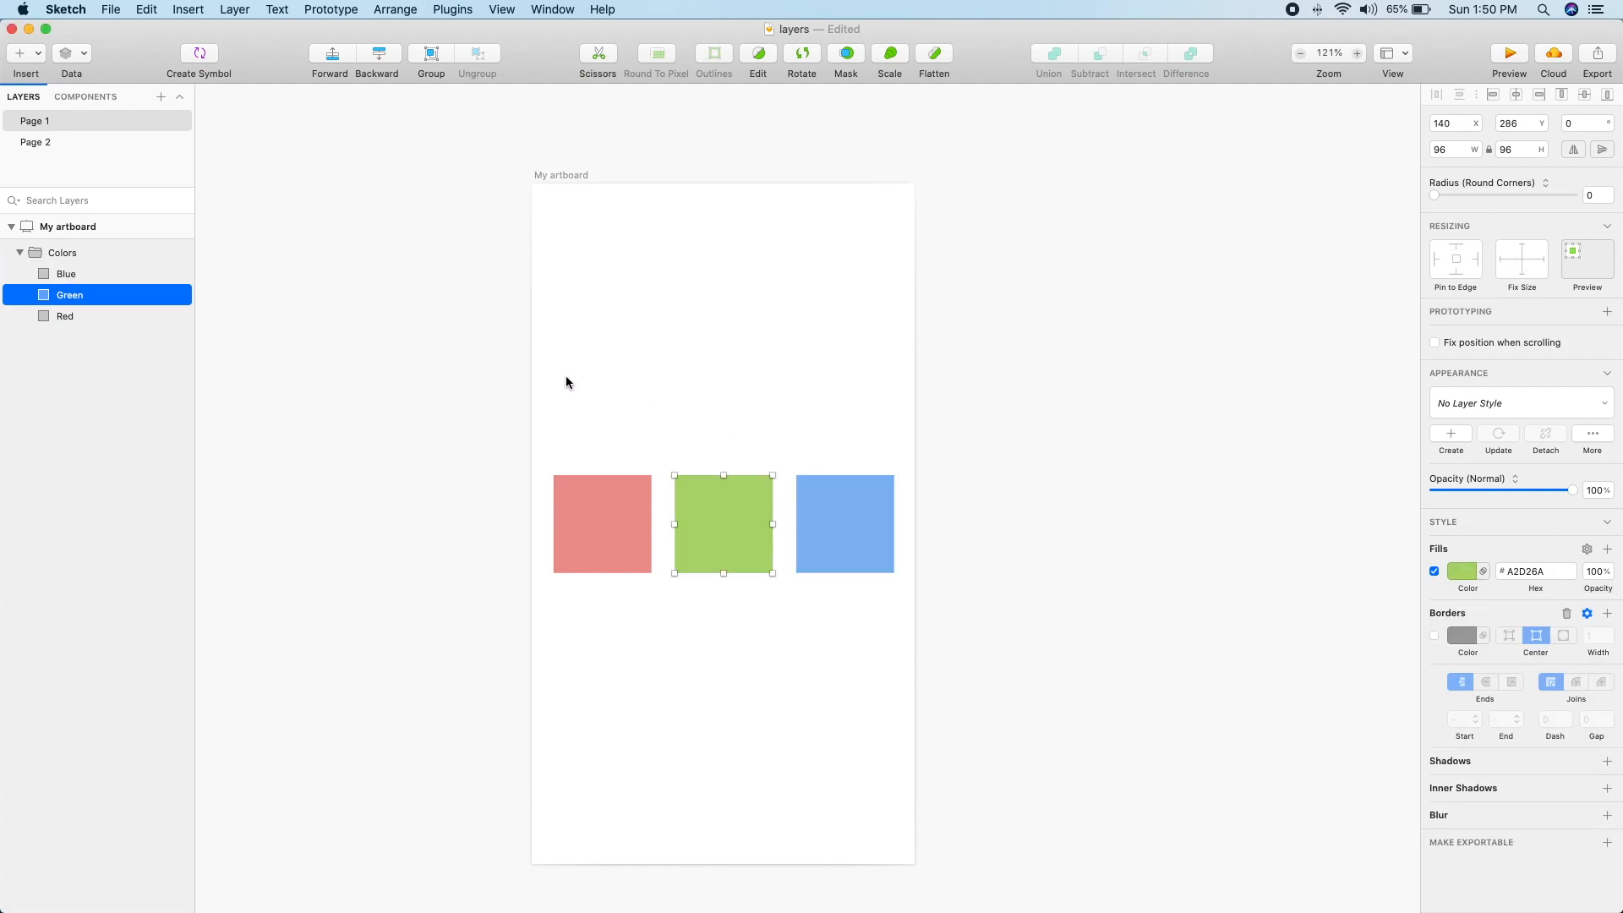
pyautogui.click(242, 519)
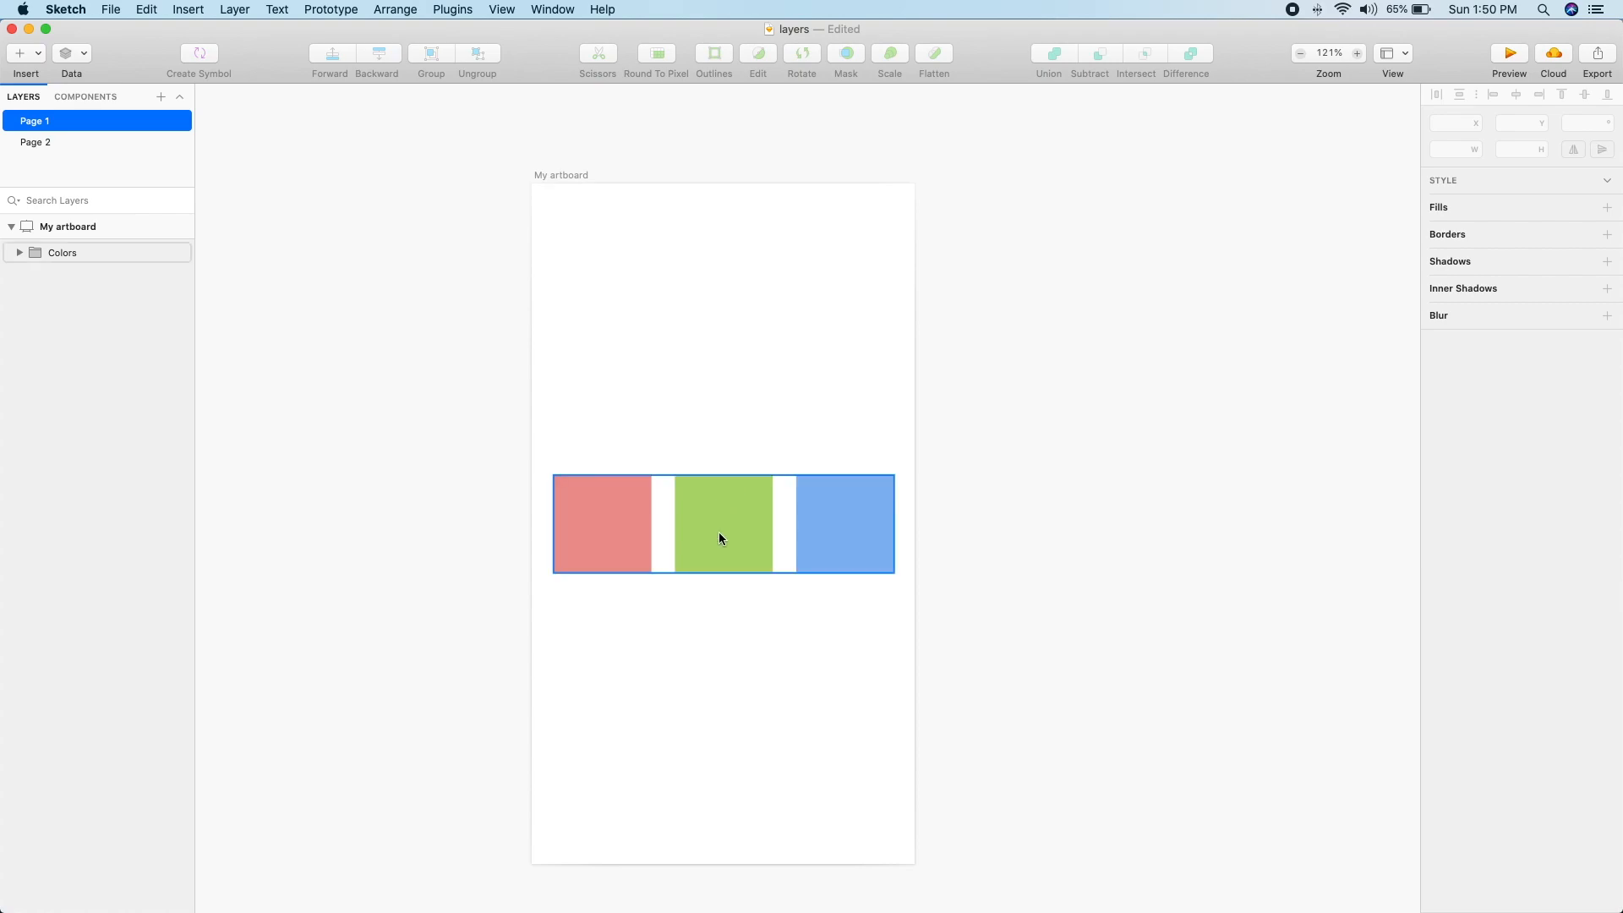
# Step: Delete the Green layer from inside the Colors group and restore it
pyautogui.moveTo(722, 538)
pyautogui.mouseDown()
pyautogui.moveTo(726, 367)
pyautogui.moveTo(722, 545)
pyautogui.moveTo(721, 531)
pyautogui.mouseUp()
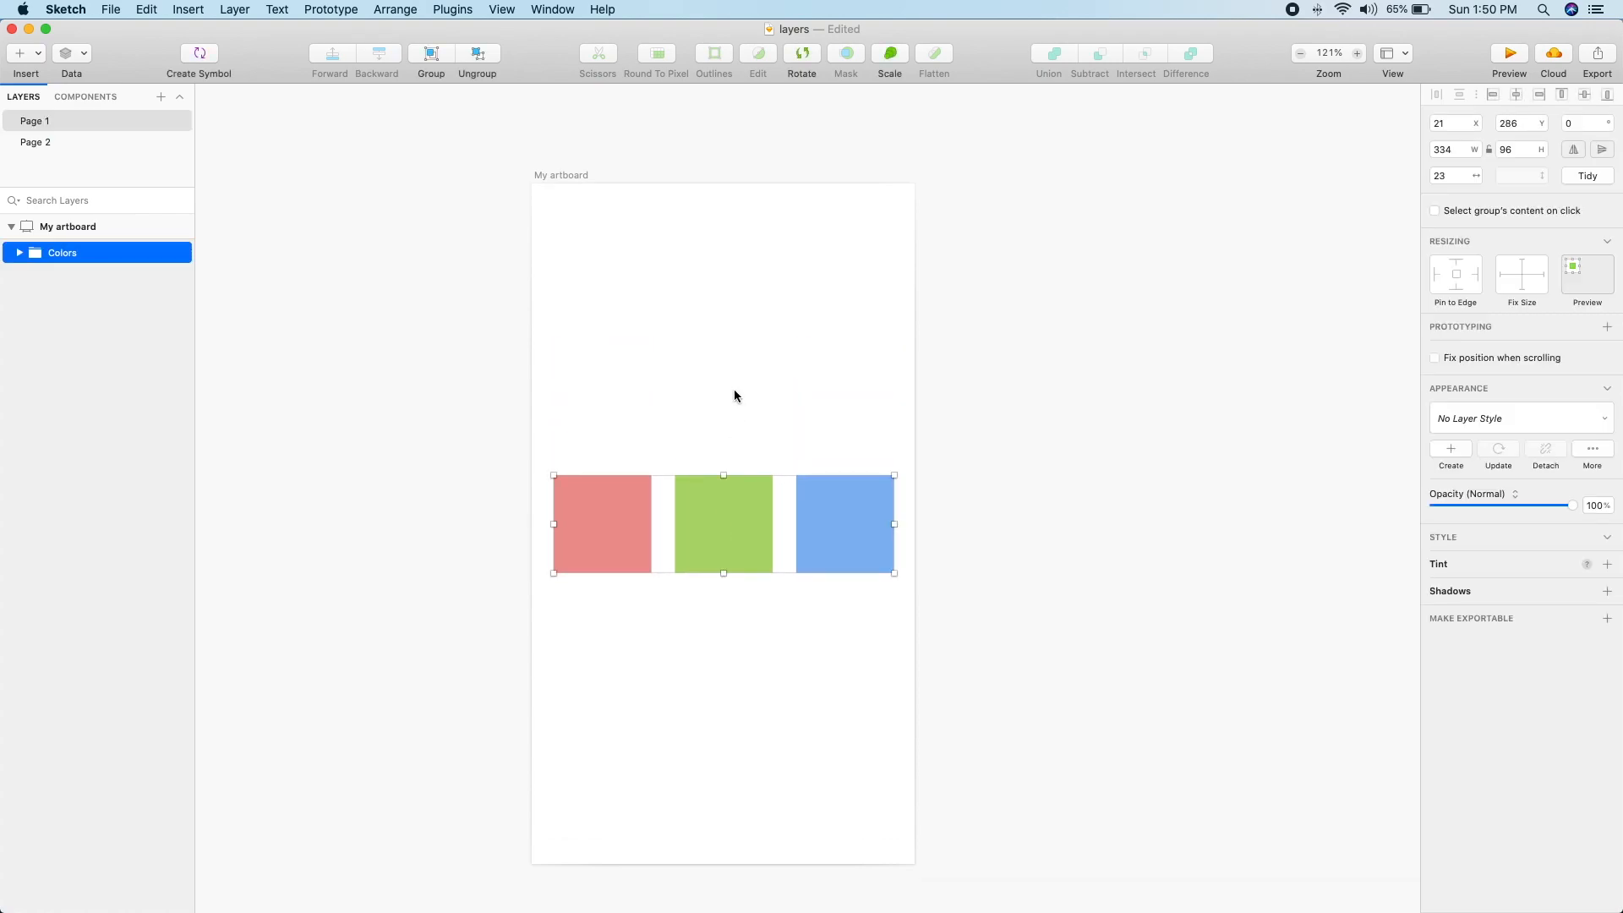
pyautogui.click(725, 433)
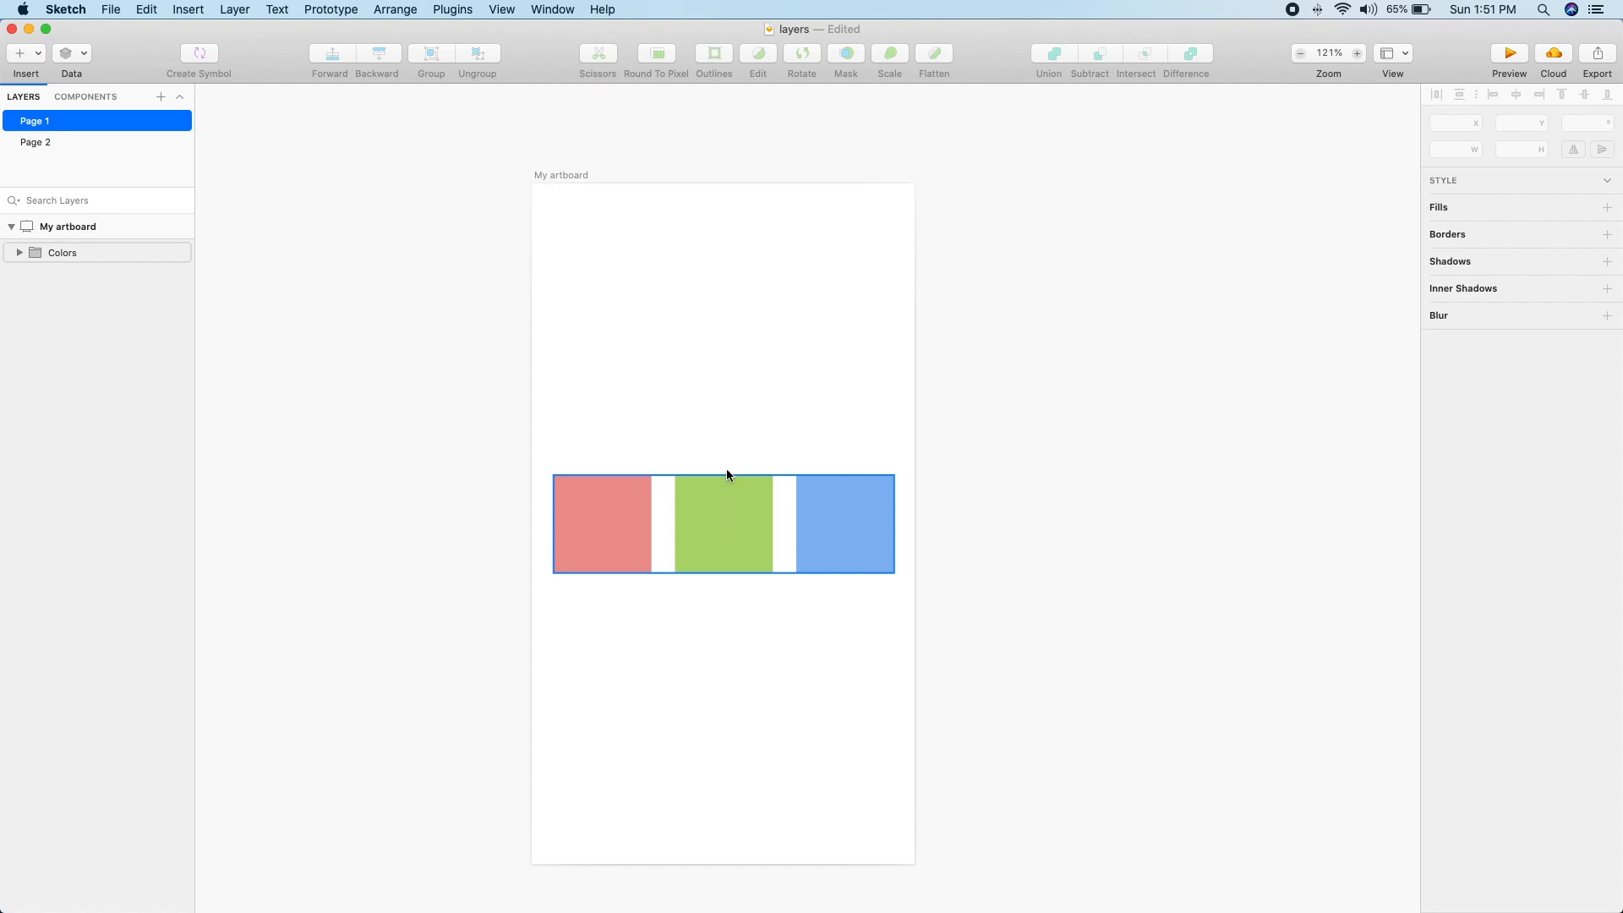
pyautogui.doubleClick(725, 539)
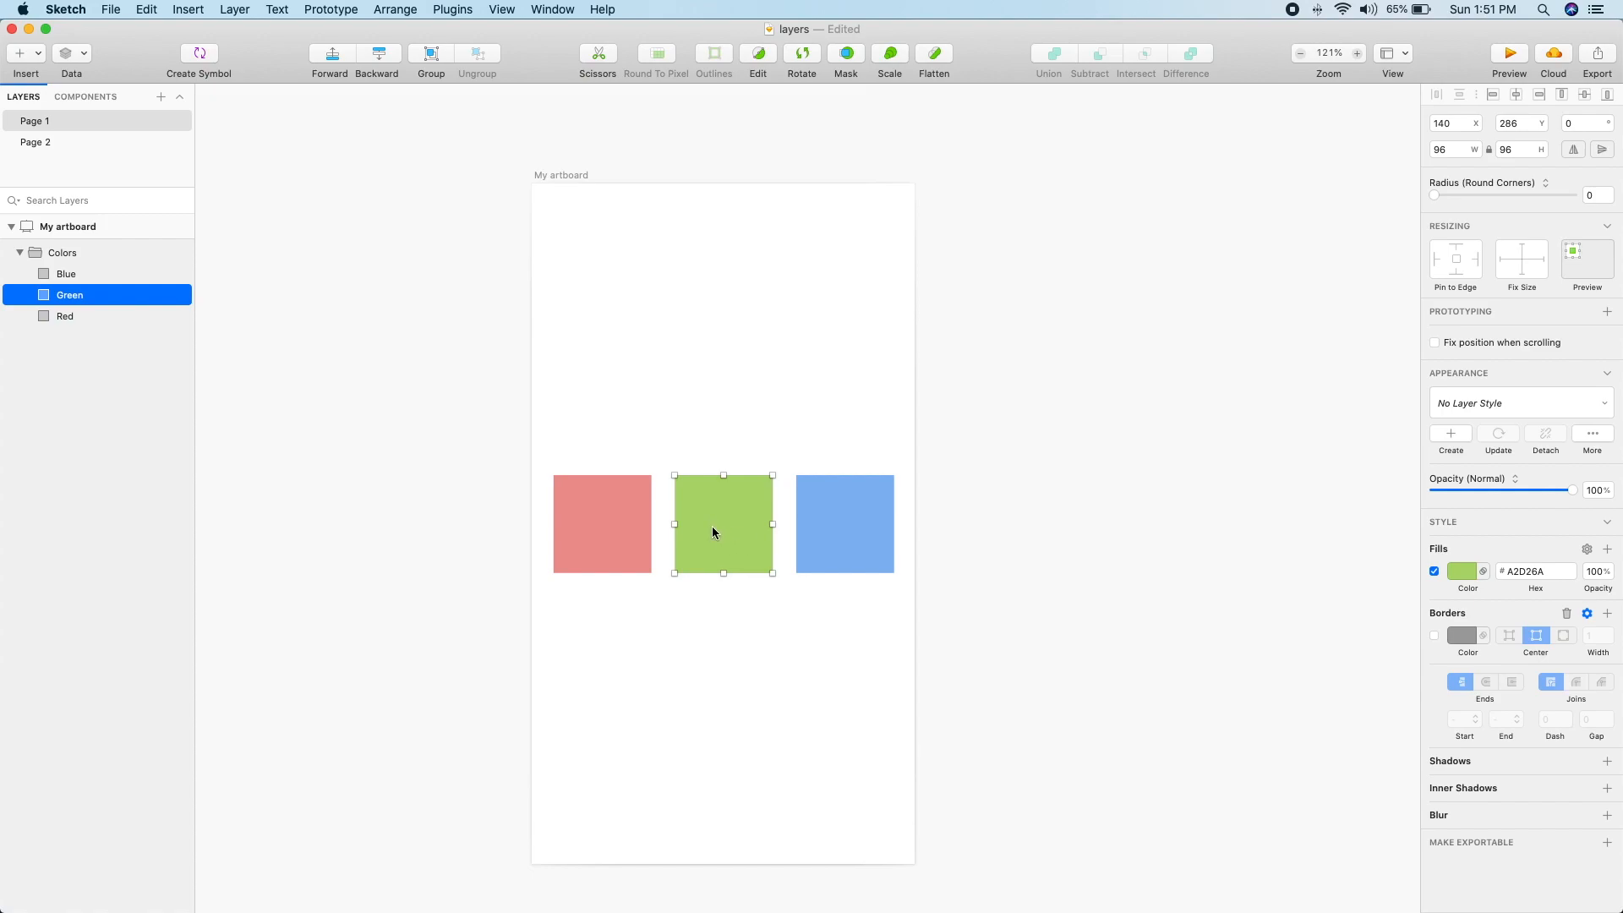
pyautogui.press('Delete')
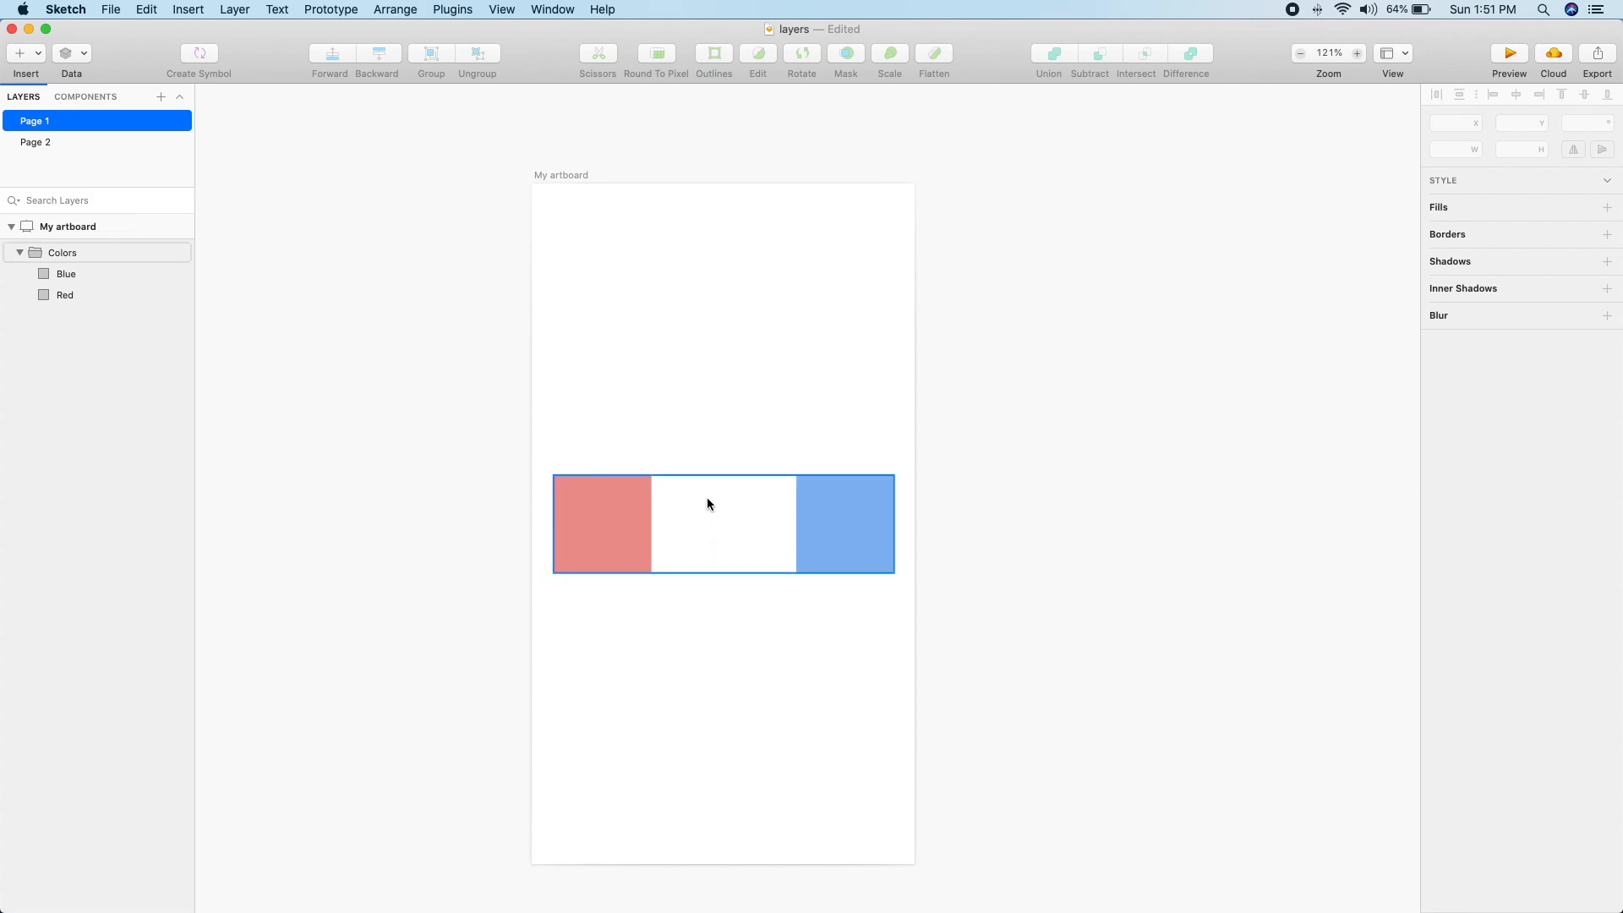
pyautogui.doubleClick(631, 516)
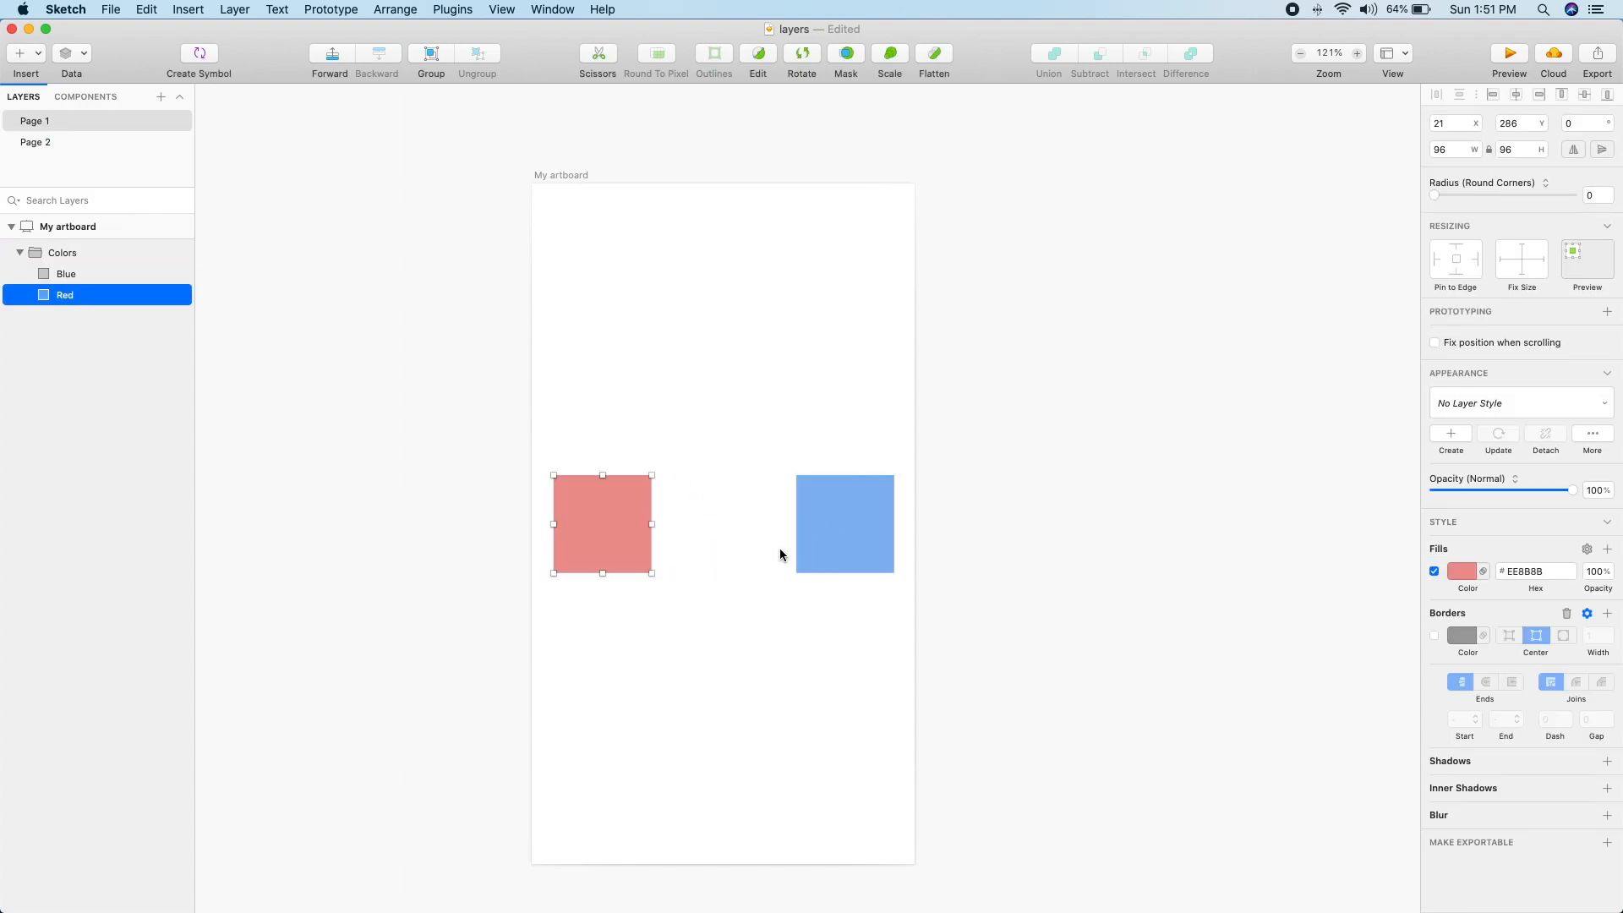
pyautogui.click(856, 428)
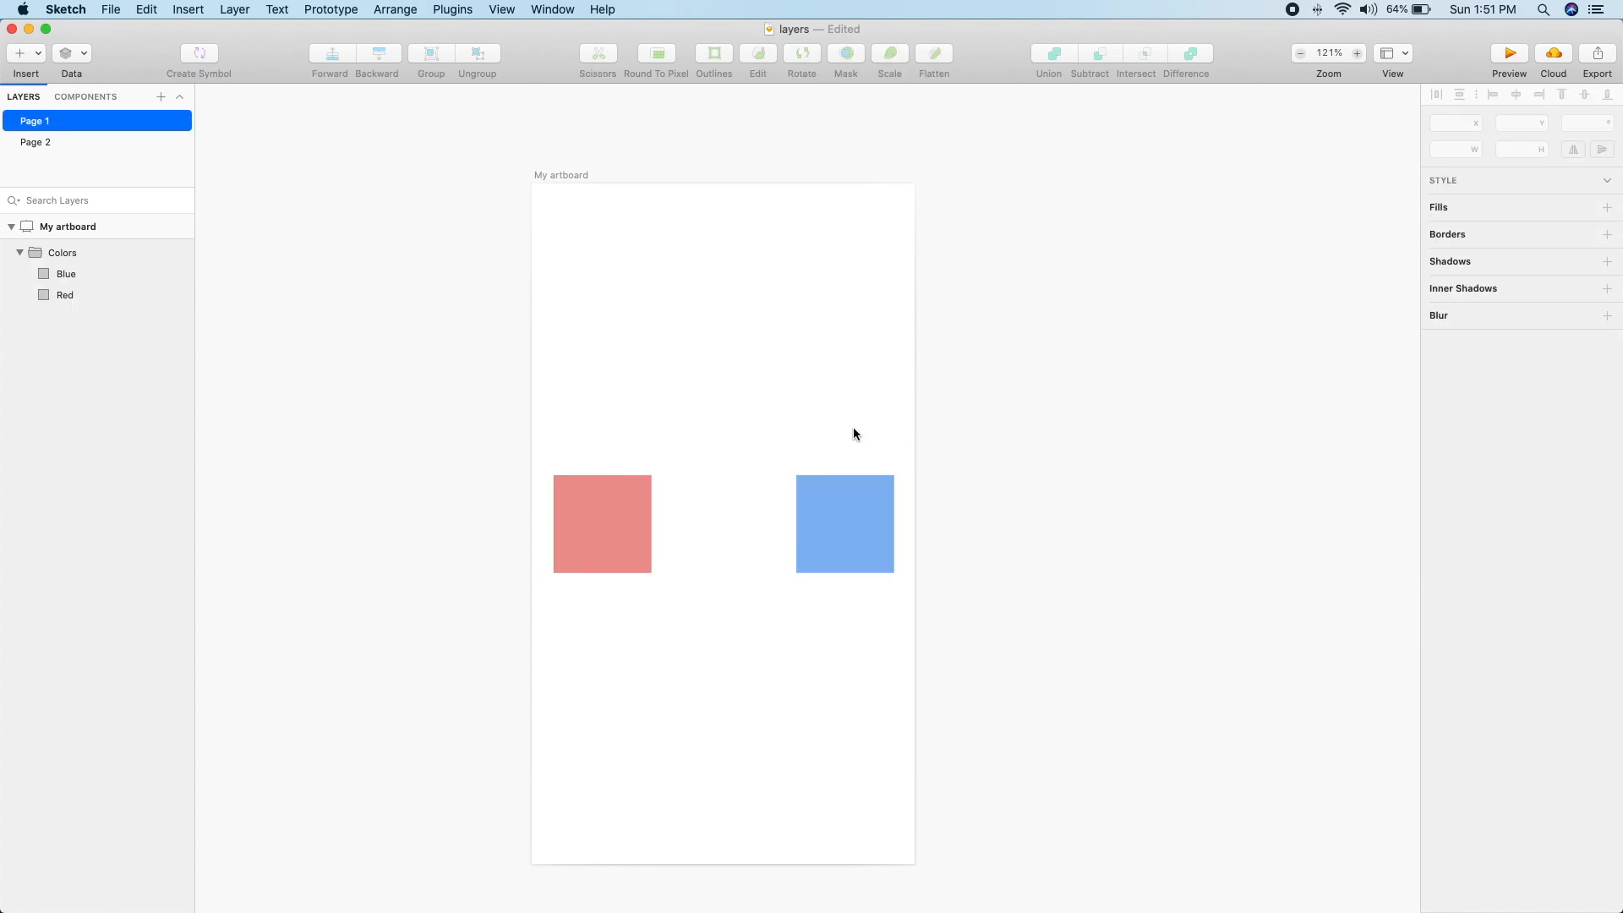
pyautogui.press('super+v')
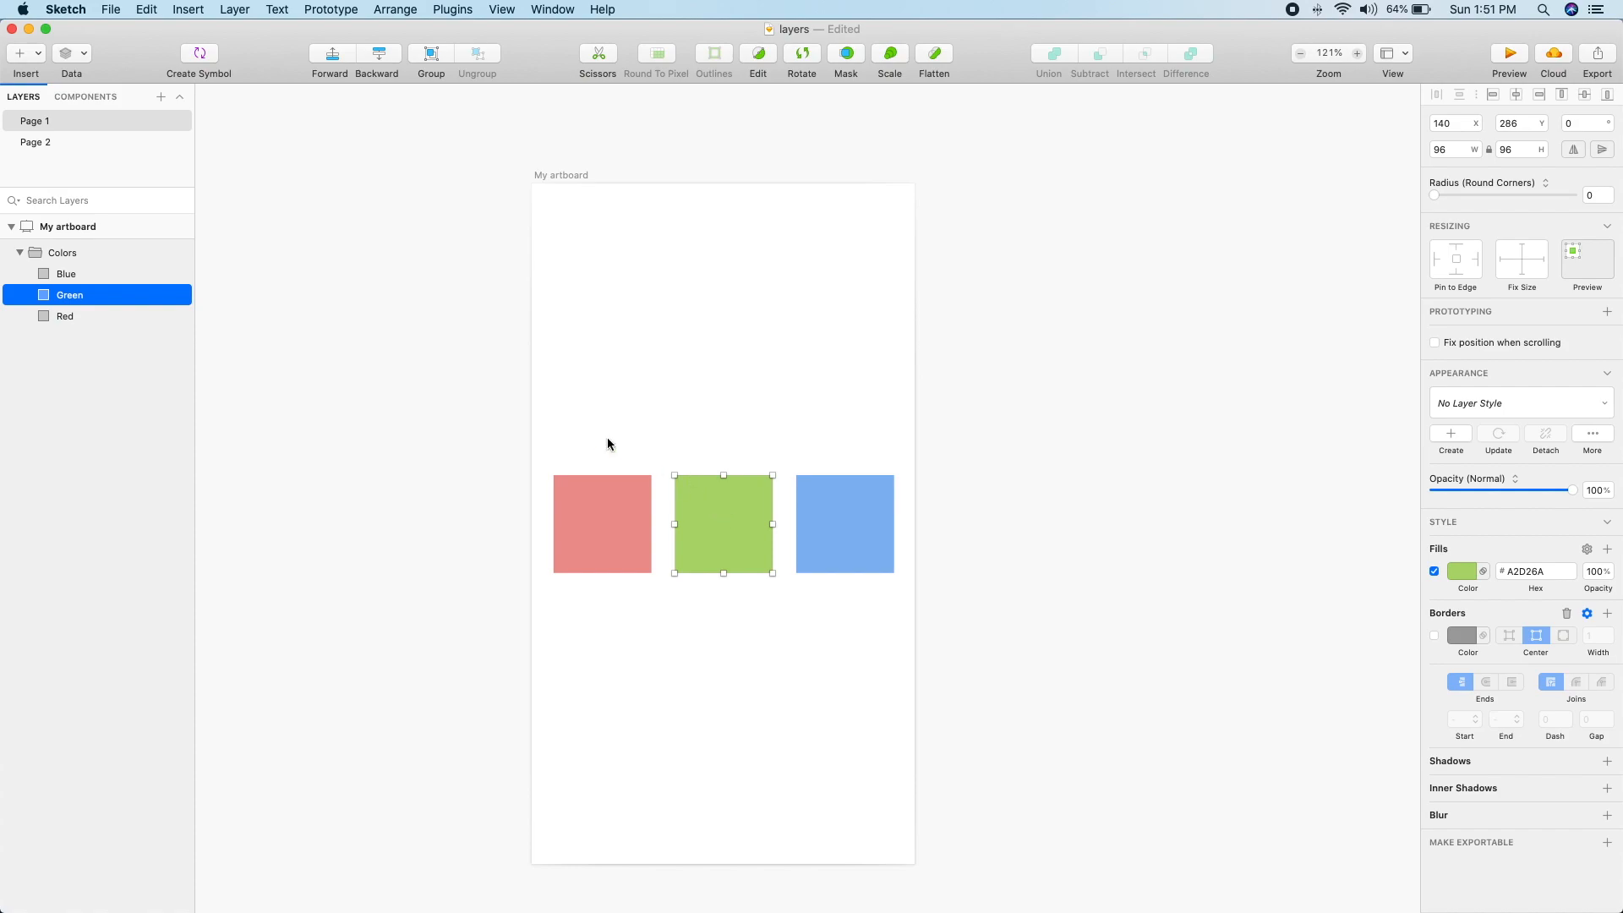
# Step: Hide the Green layer inside the Colors group and make it visible again
pyautogui.moveTo(160, 294)
pyautogui.click(248, 317)
pyautogui.click(707, 507)
pyautogui.click(707, 504)
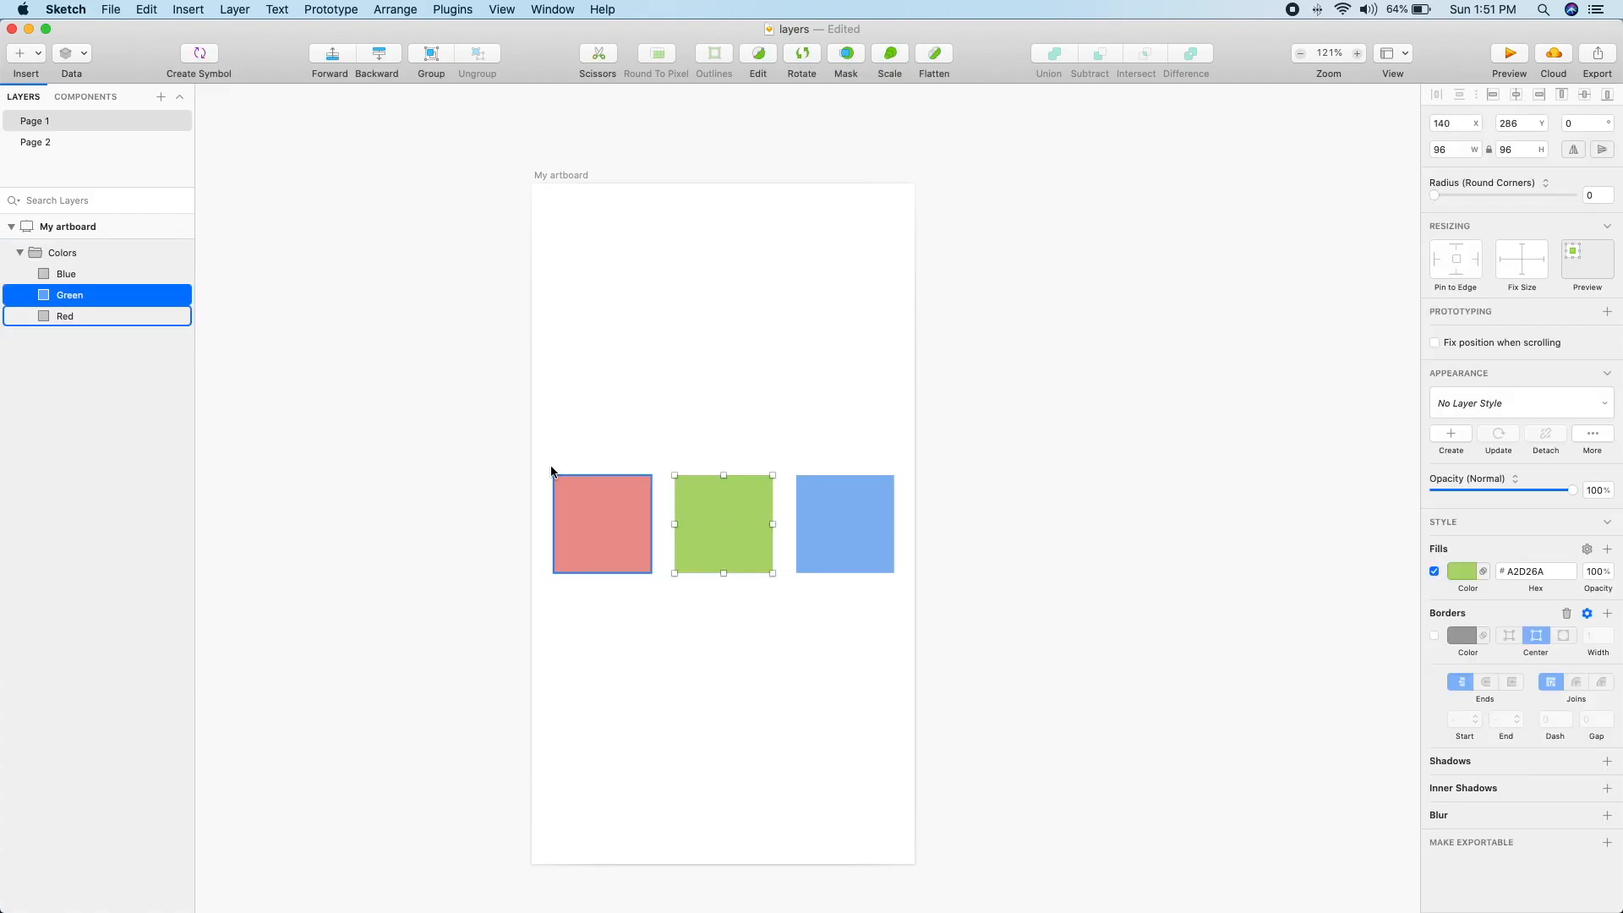
pyautogui.click(176, 296)
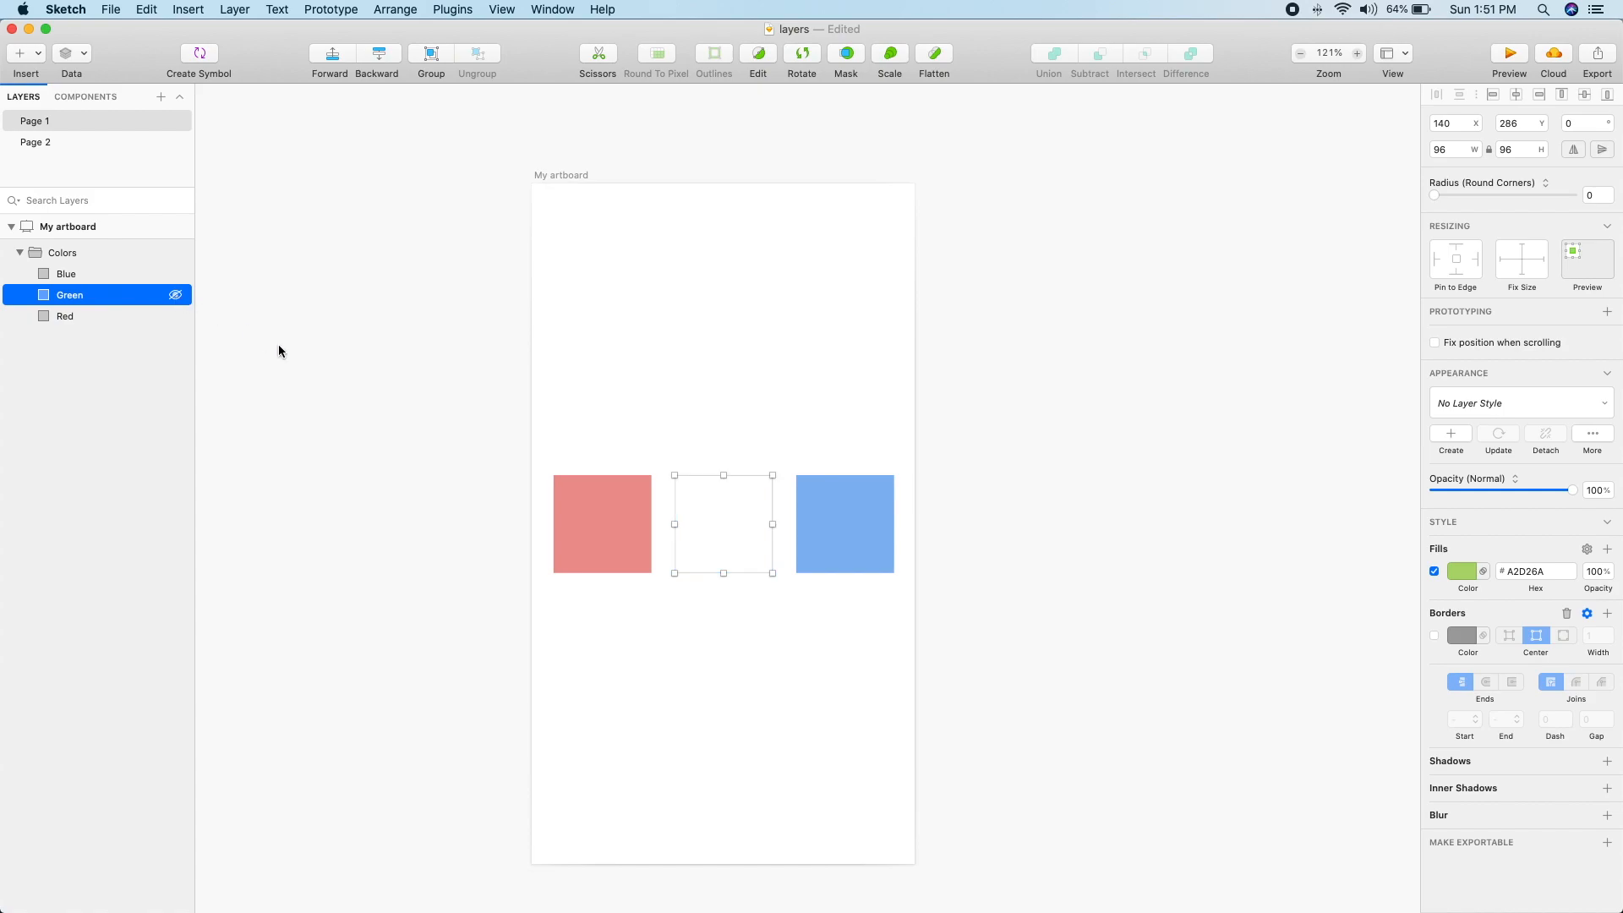
pyautogui.click(338, 404)
pyautogui.click(19, 253)
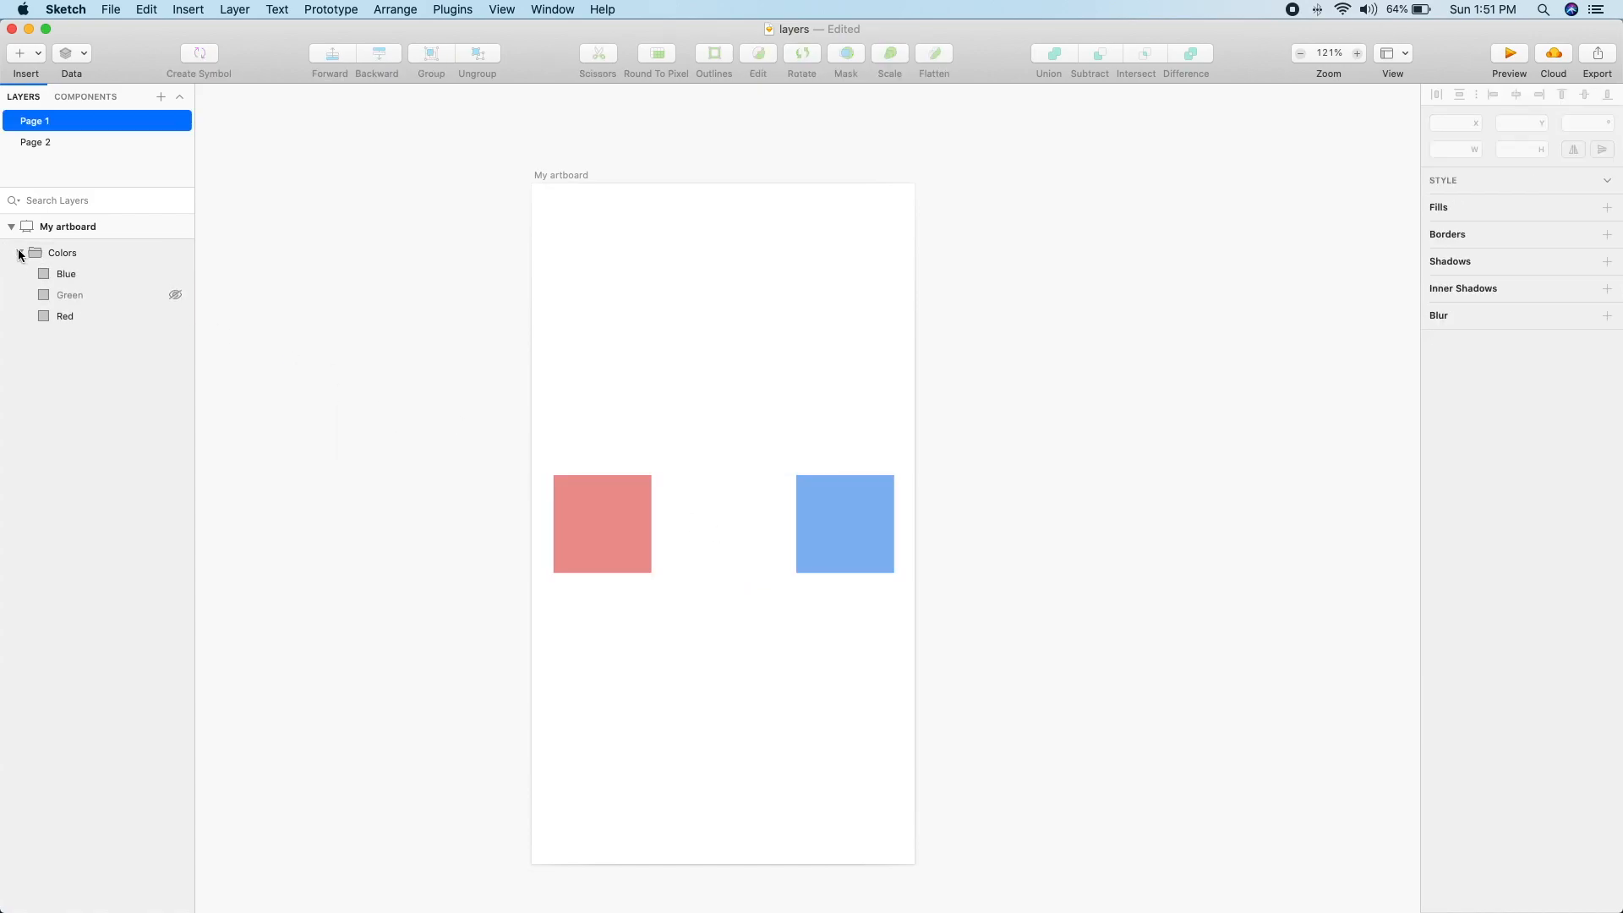
pyautogui.click(177, 298)
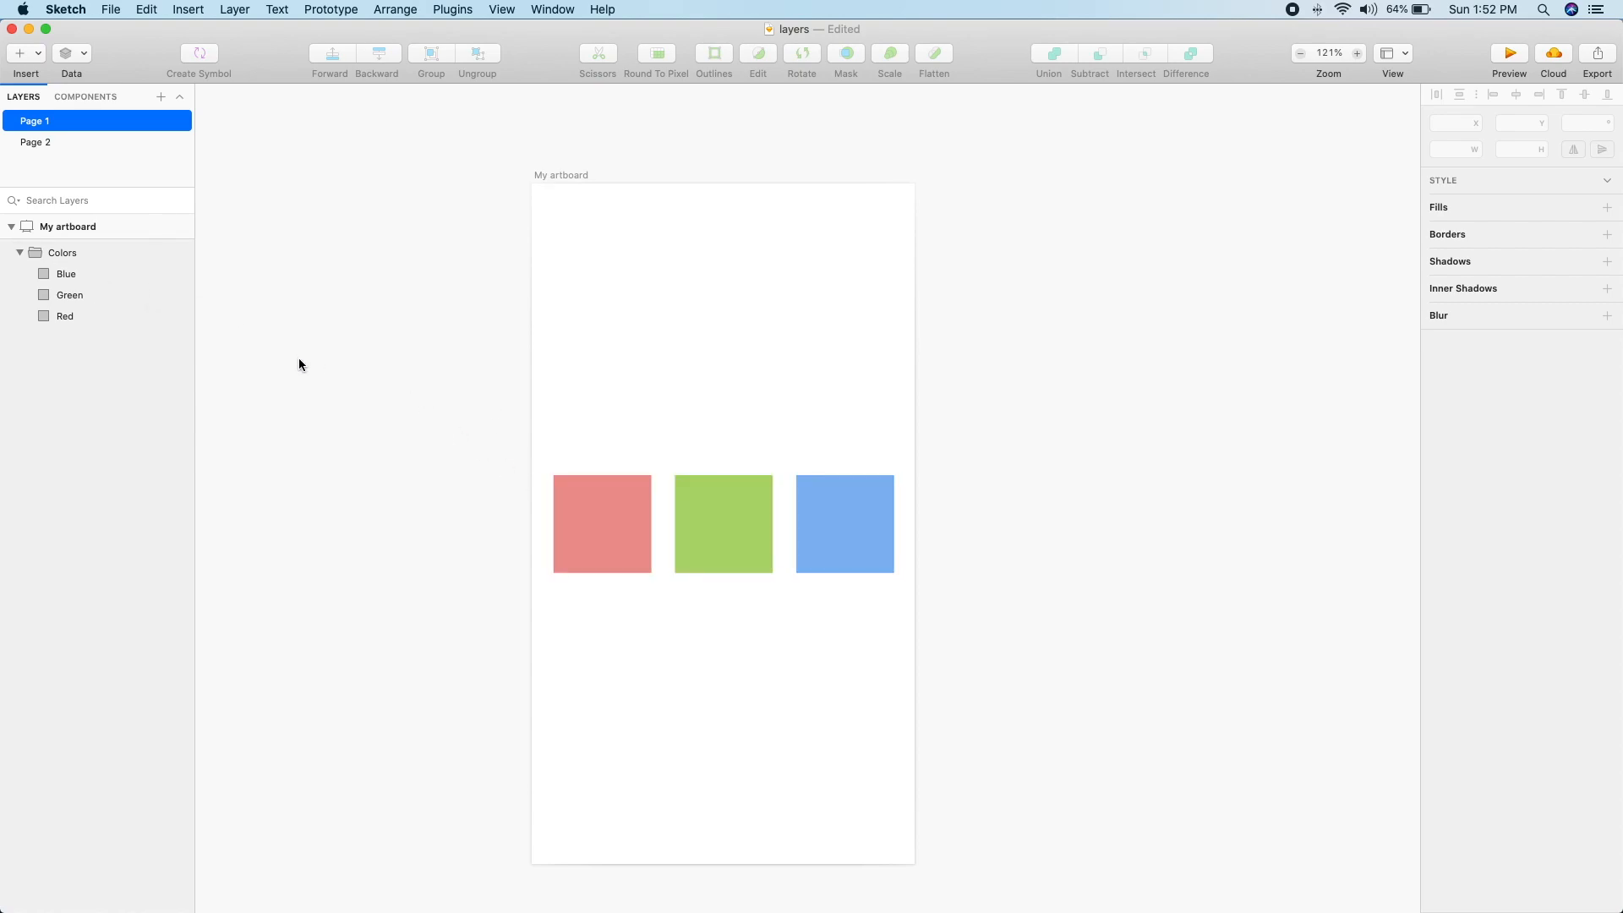
# Step: Hide the whole Colors group on the artboard and make it visible again
pyautogui.click(694, 555)
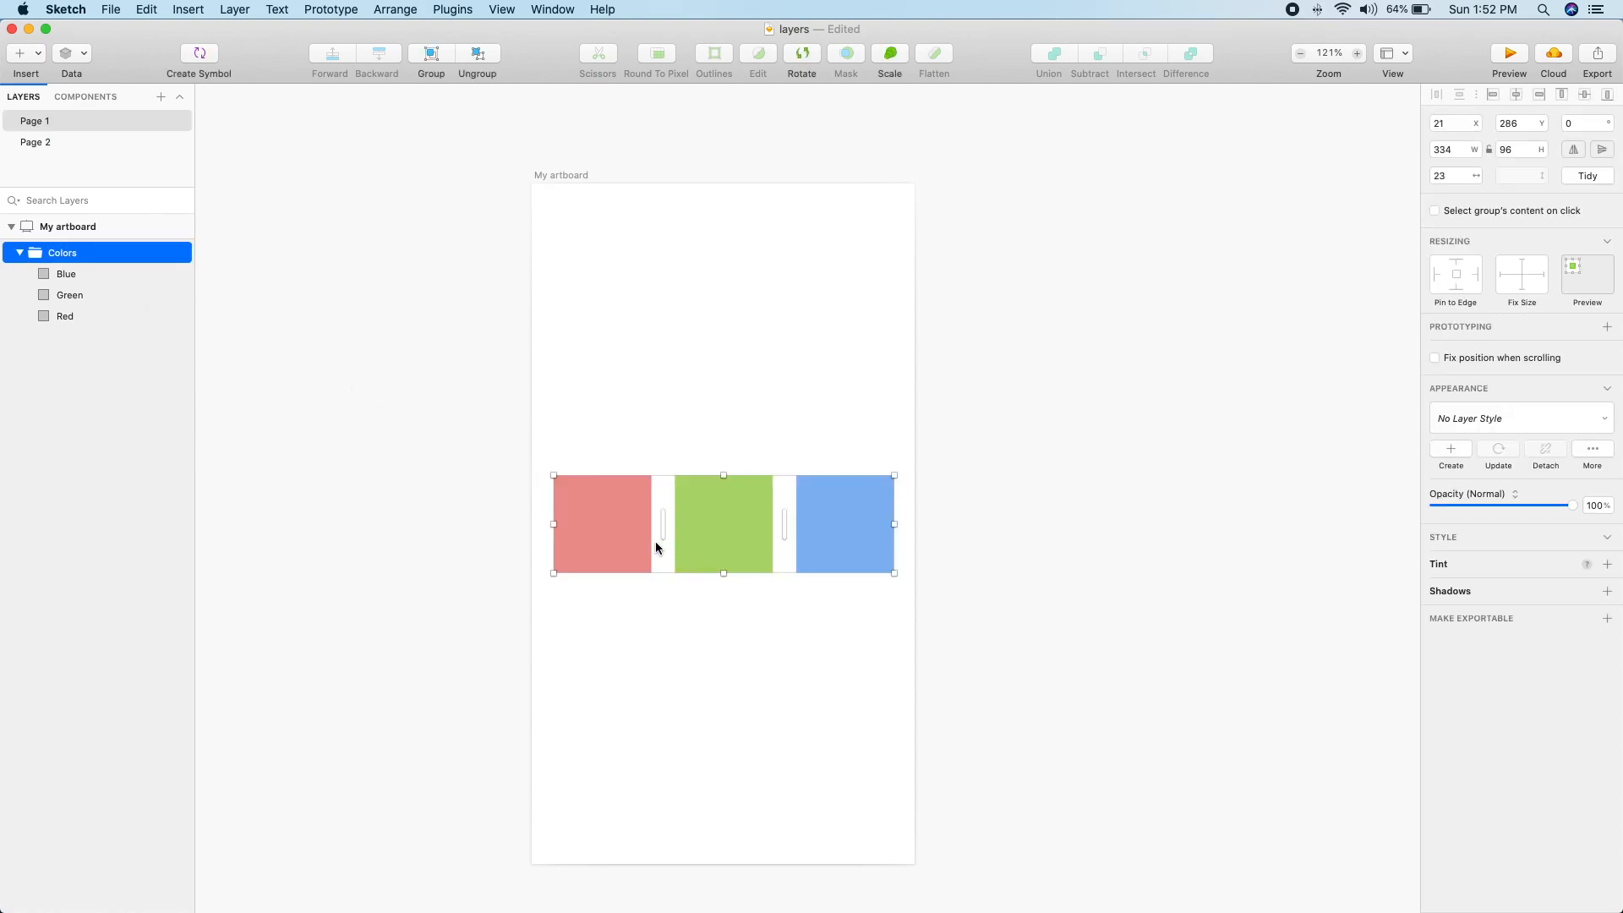
pyautogui.click(175, 254)
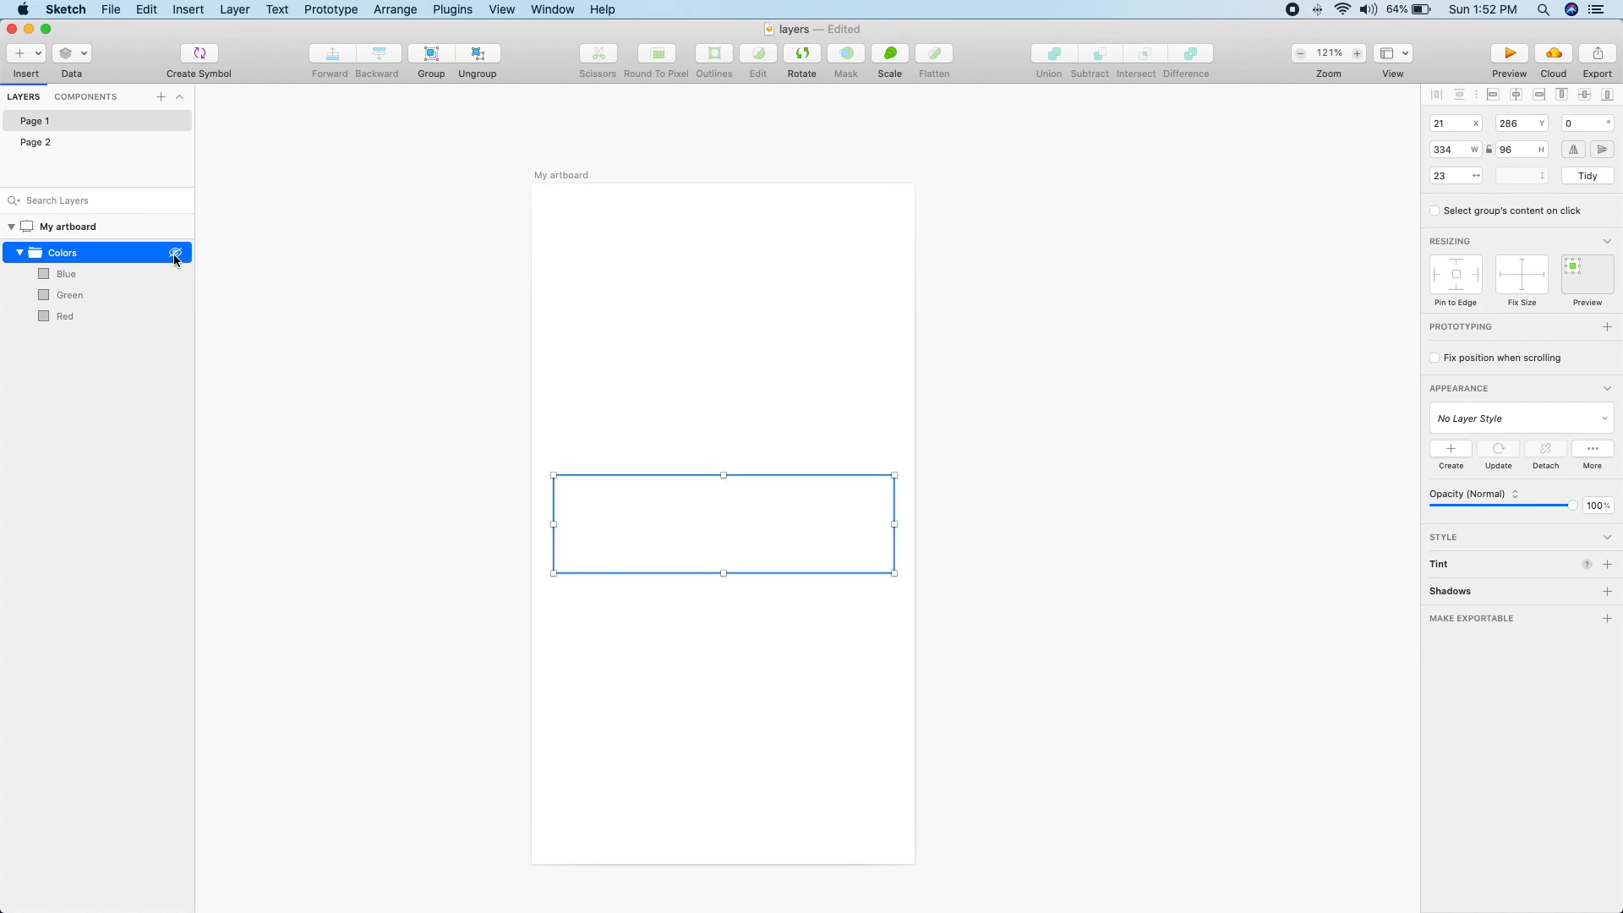
pyautogui.click(176, 254)
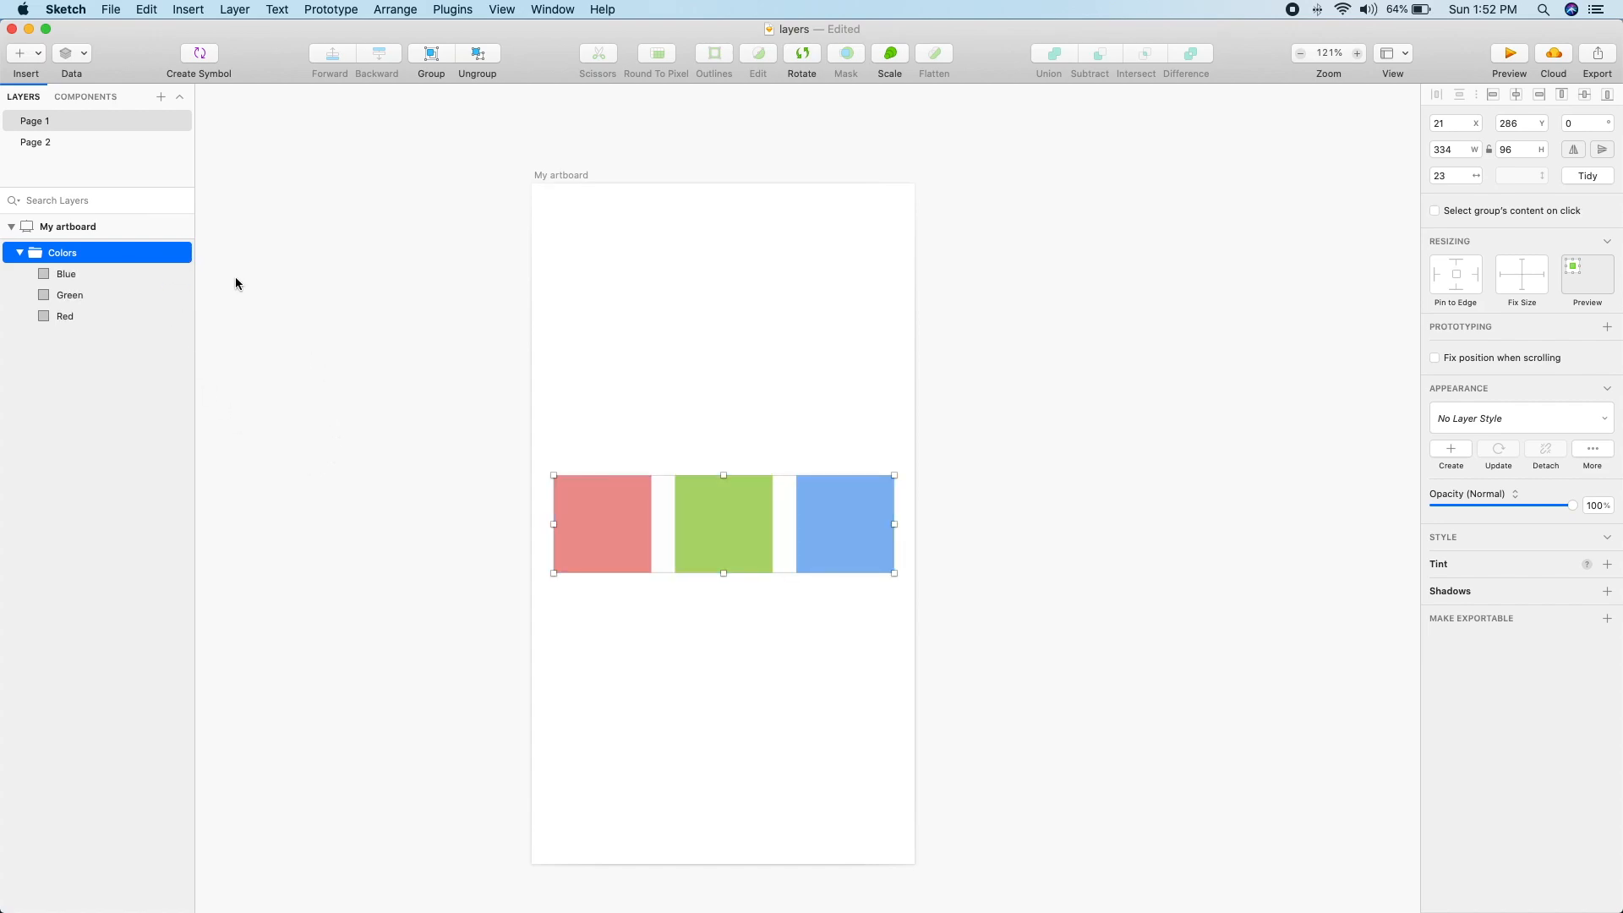
pyautogui.click(175, 253)
pyautogui.click(355, 375)
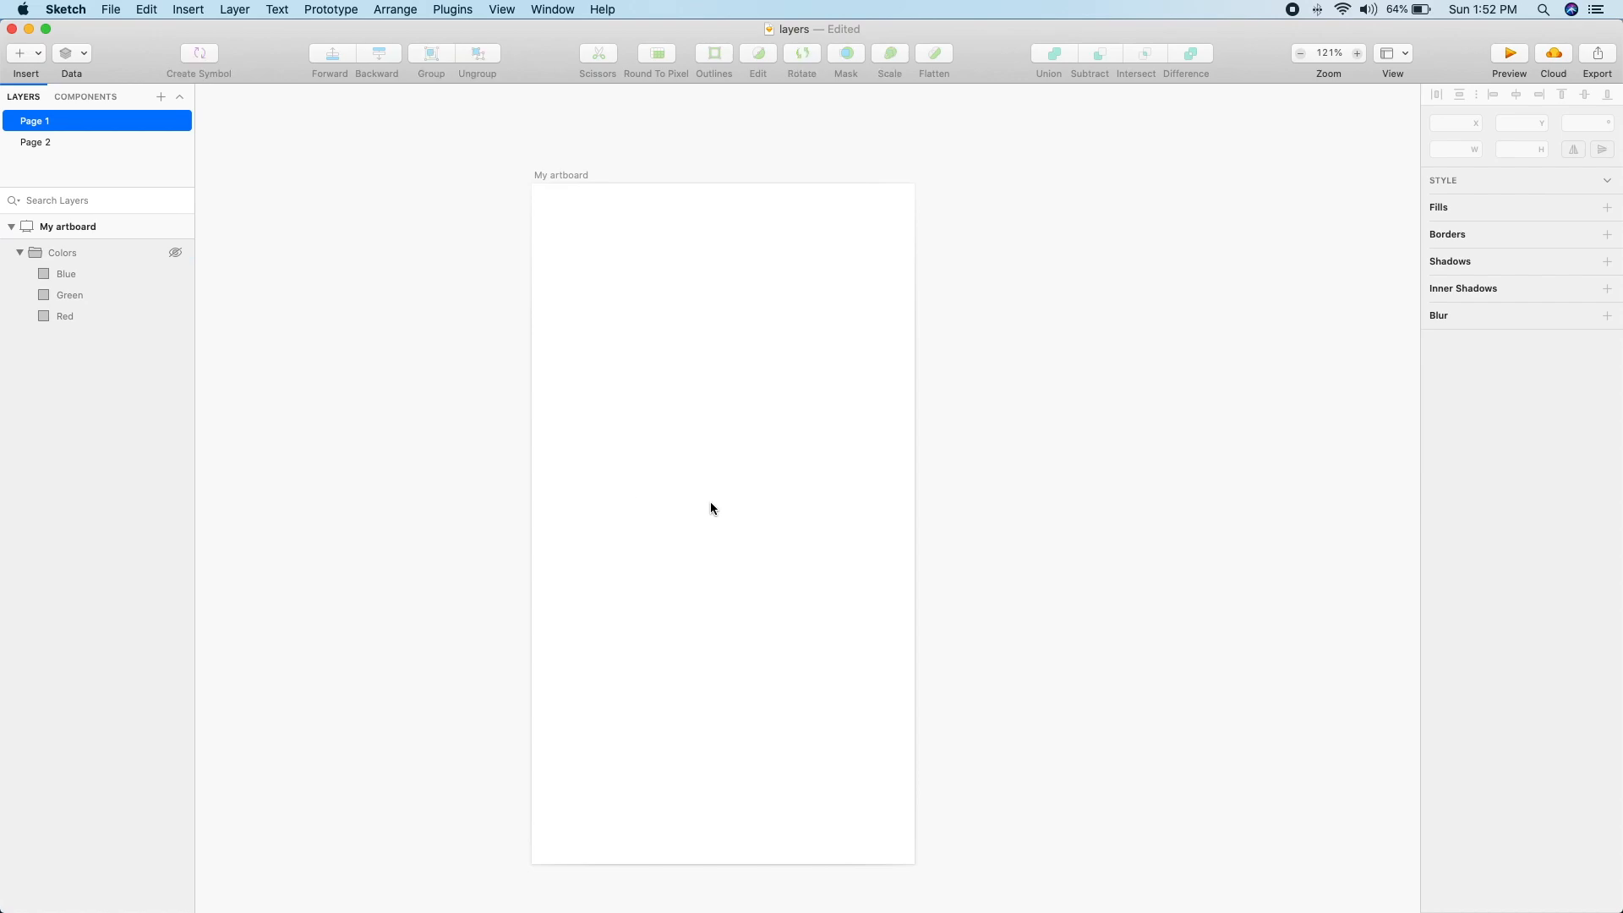
pyautogui.moveTo(779, 343); pyautogui.dragTo(643, 602)
pyautogui.click(175, 254)
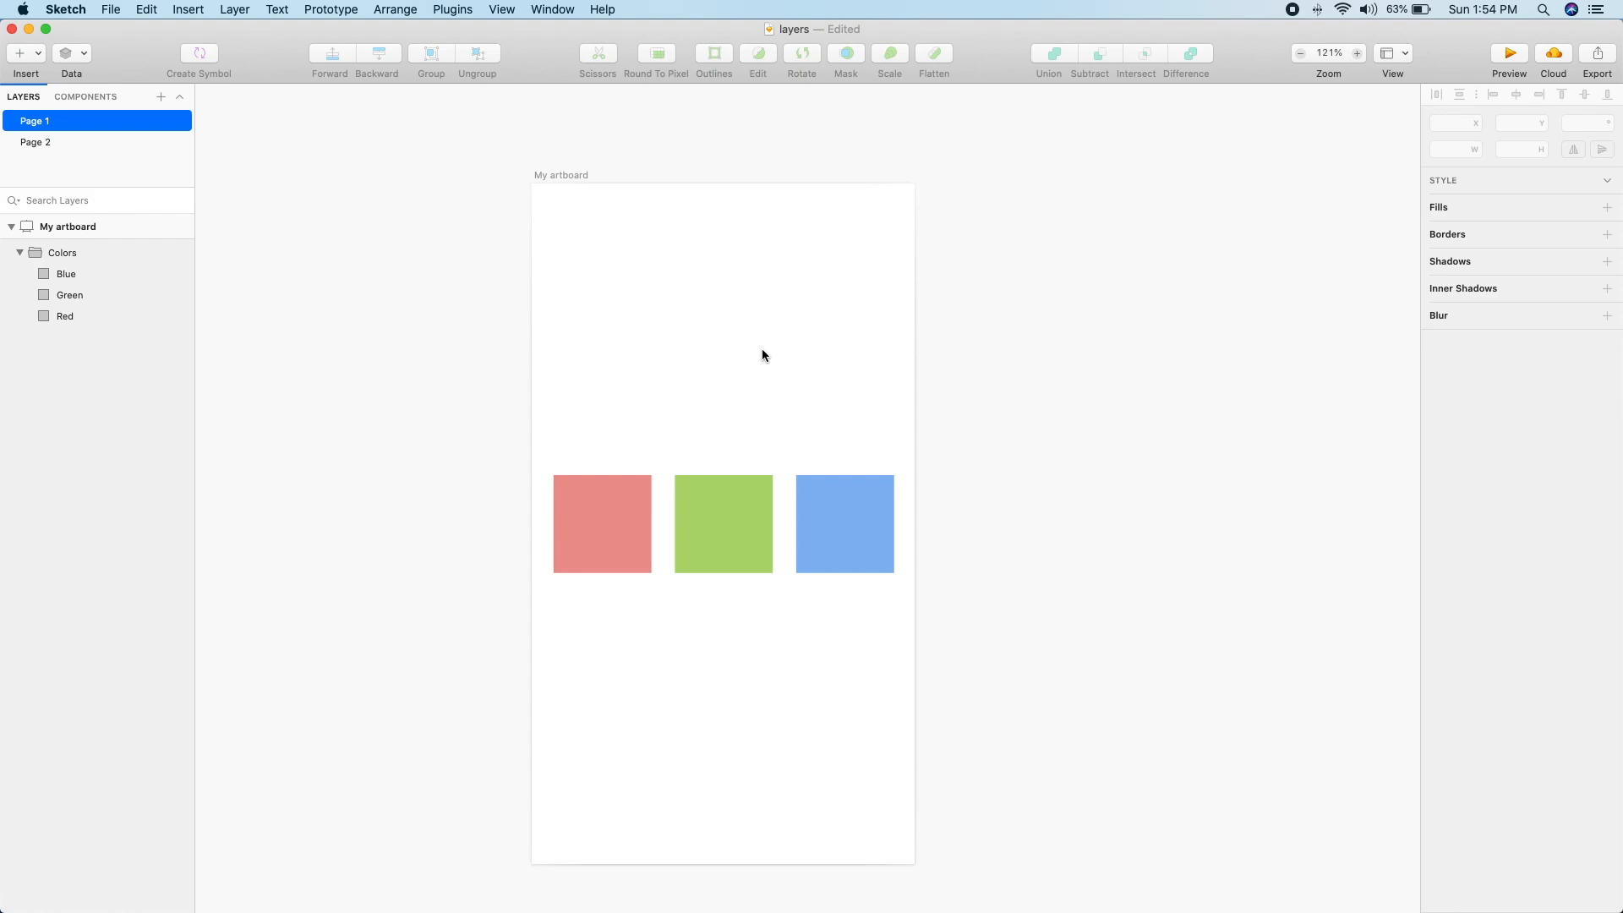
# Step: Draw a 375 × 667 rectangle covering all of My artboard and turn off its border
pyautogui.press('r')
pyautogui.moveTo(531, 182); pyautogui.dragTo(916, 864)
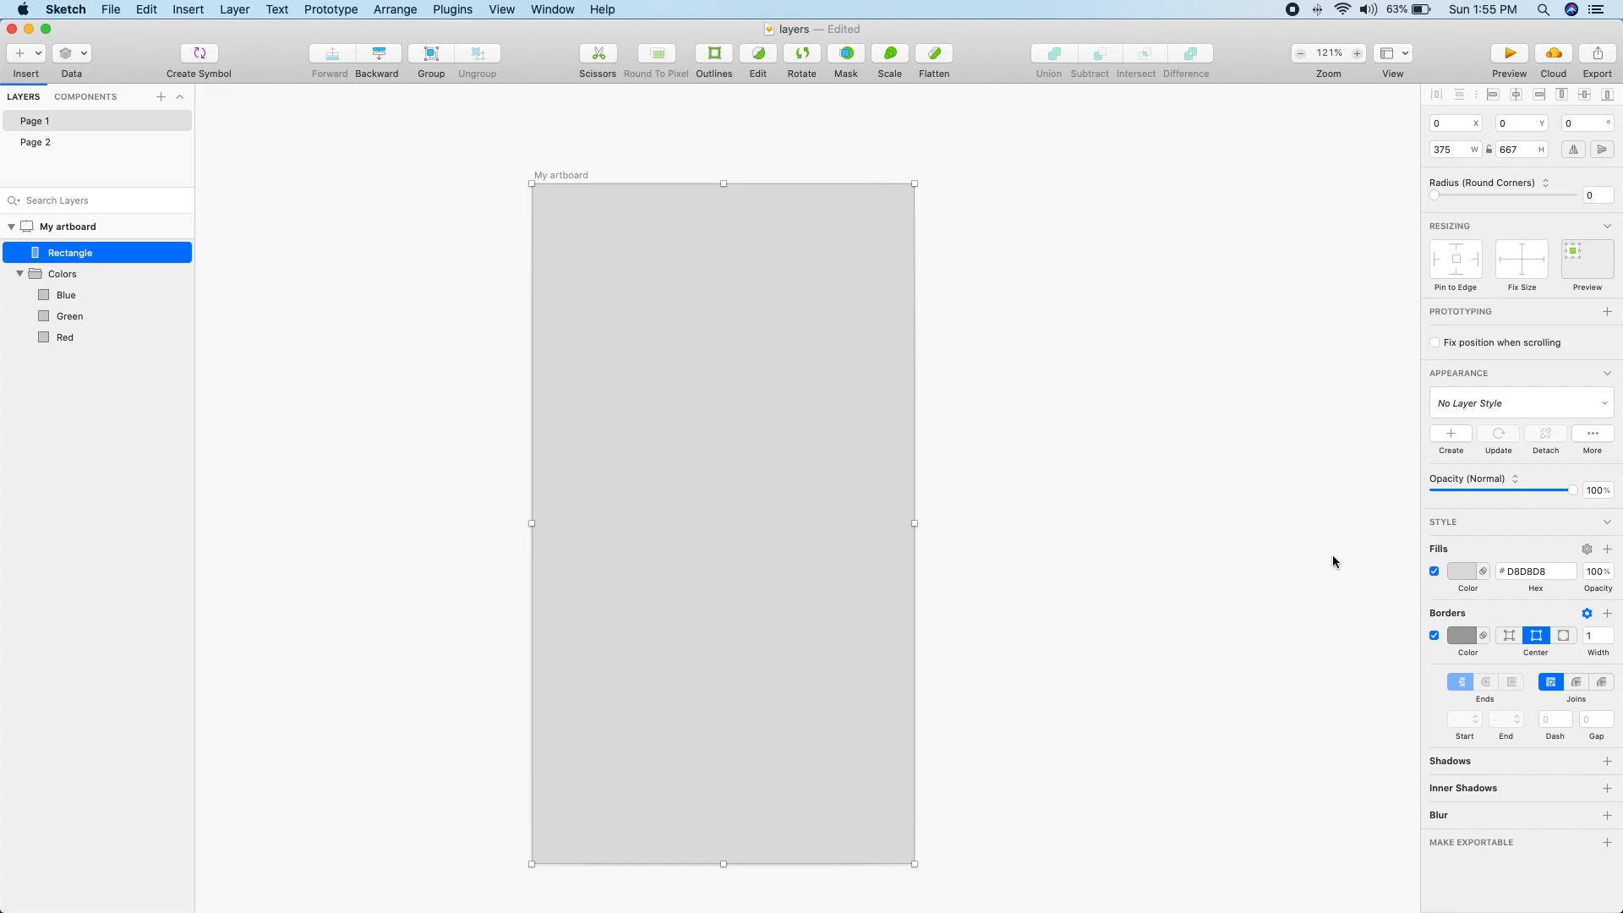
pyautogui.click(1432, 635)
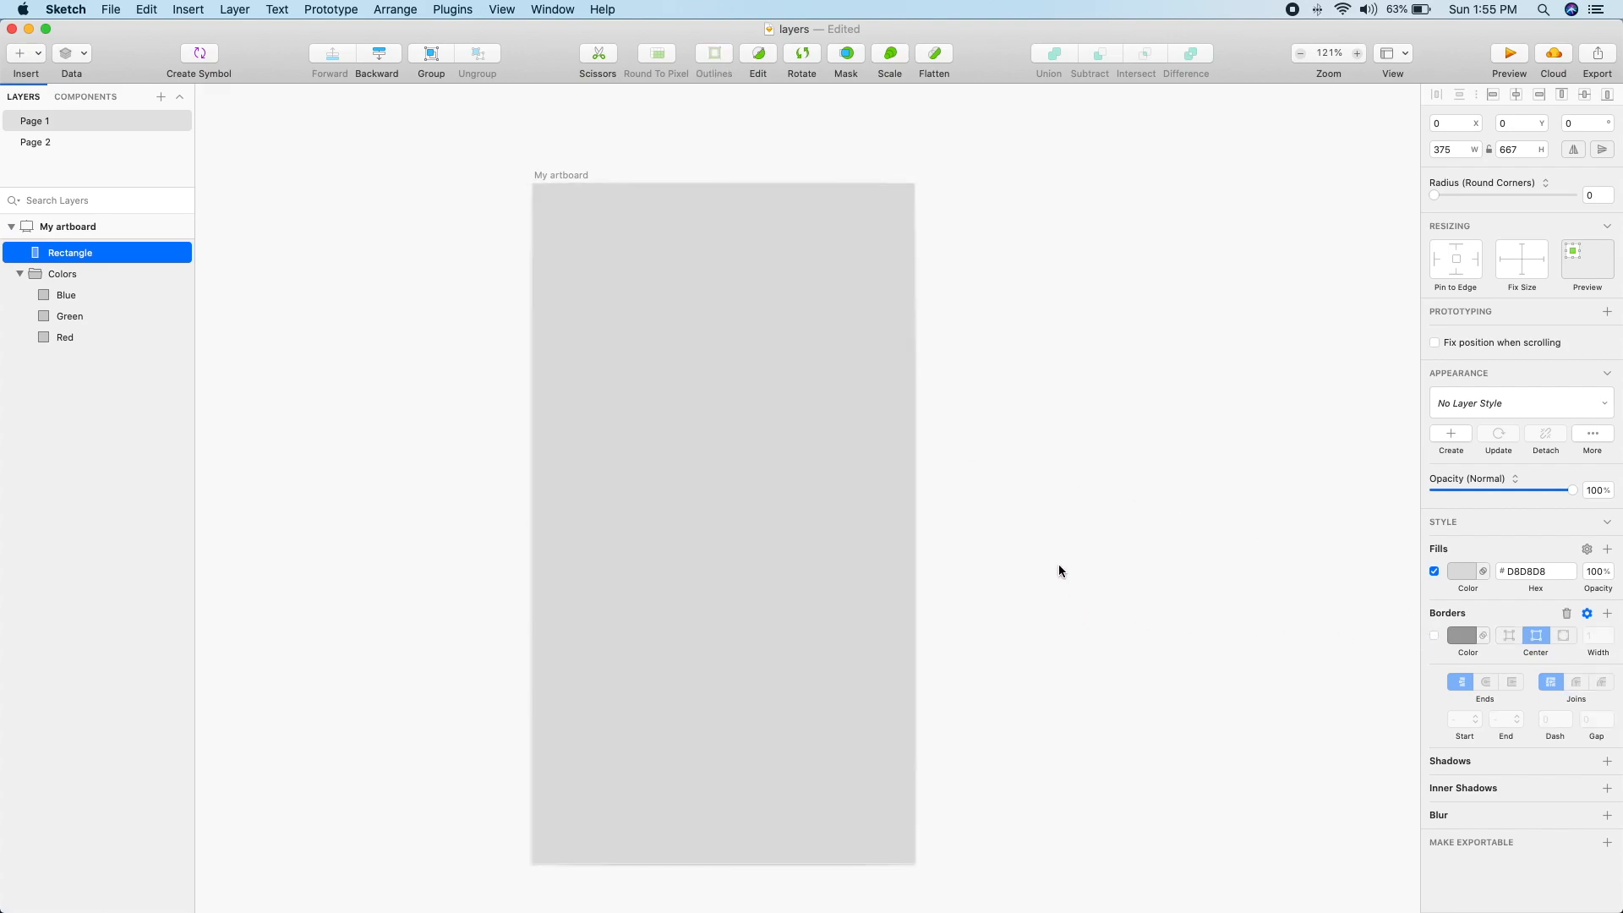
# Step: Send the full-artboard rectangle behind the Colors group and set its fill colour to EFF5FF
pyautogui.click(378, 55)
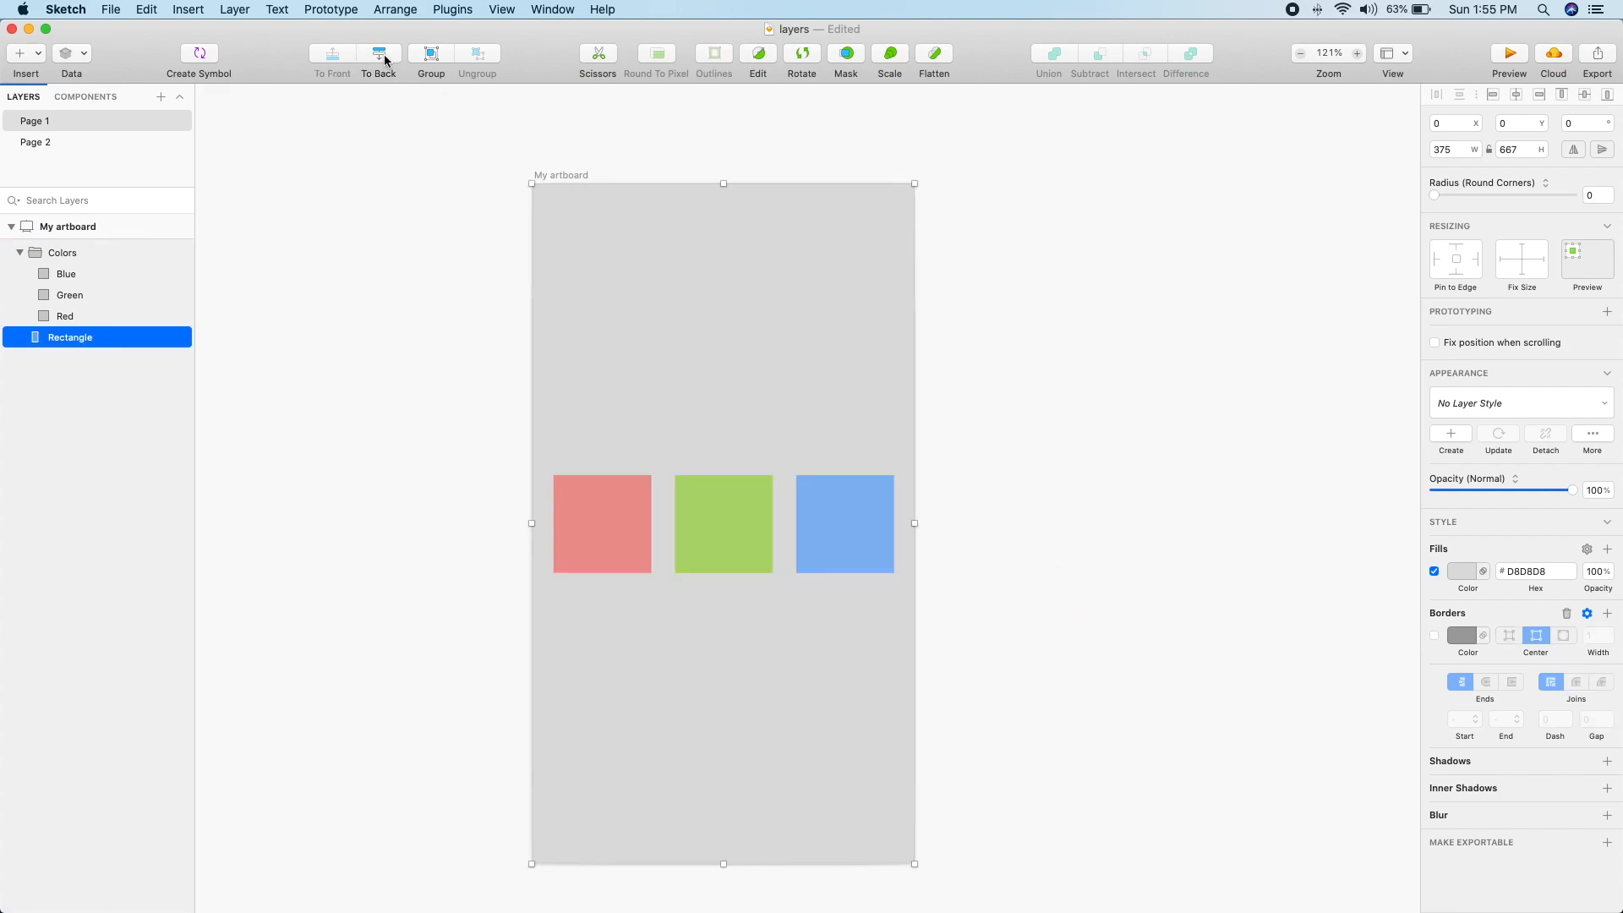
pyautogui.click(1460, 572)
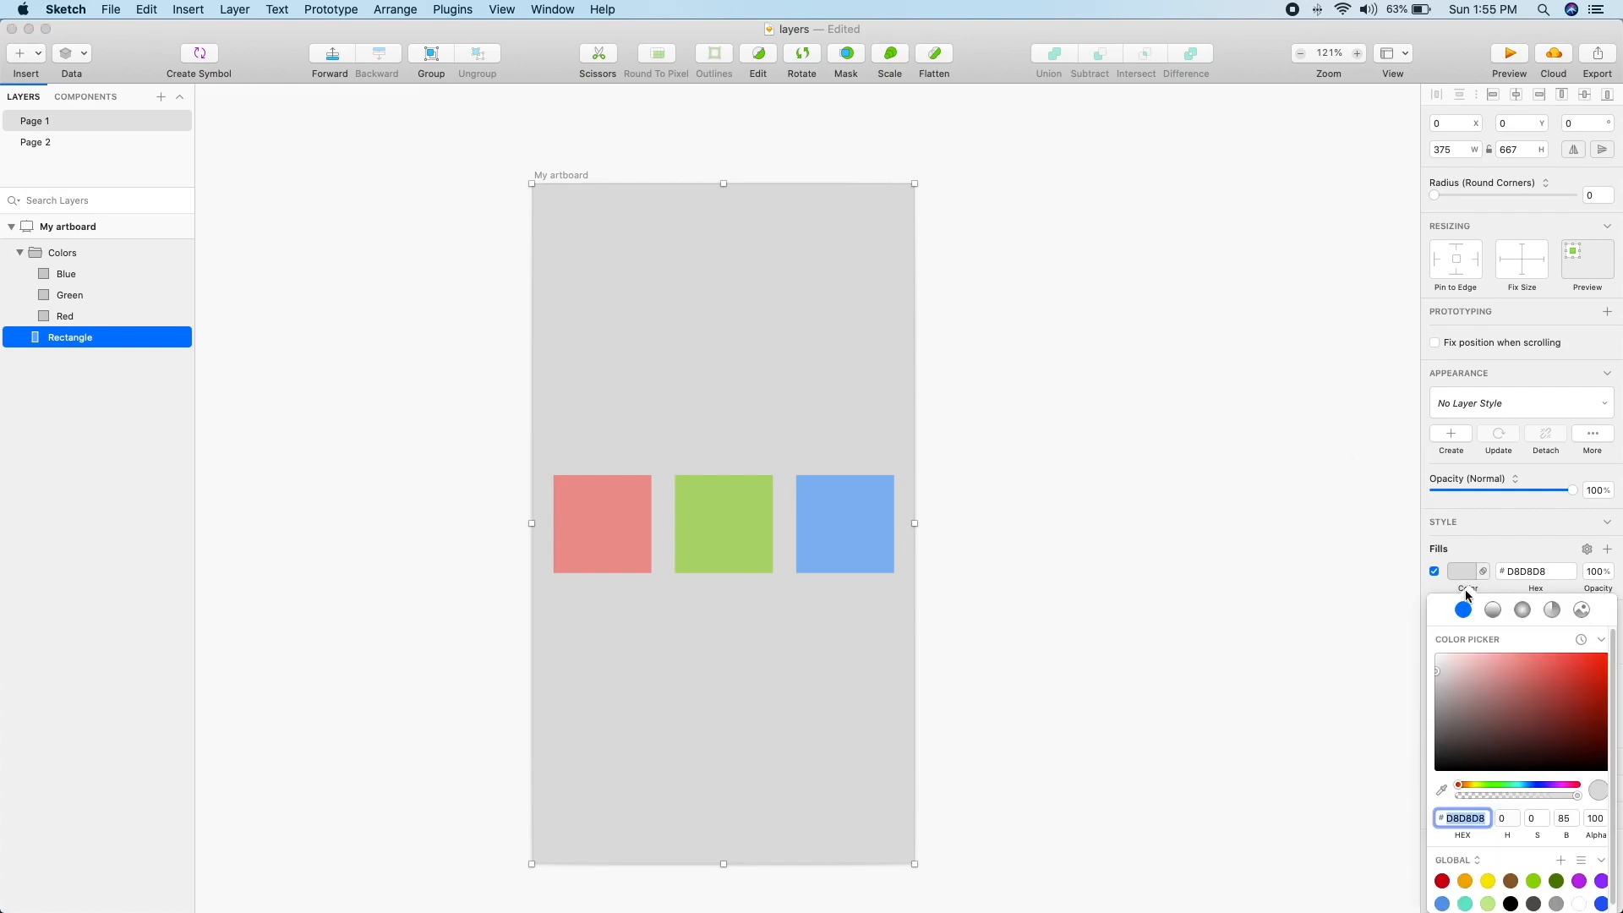
pyautogui.click(1446, 655)
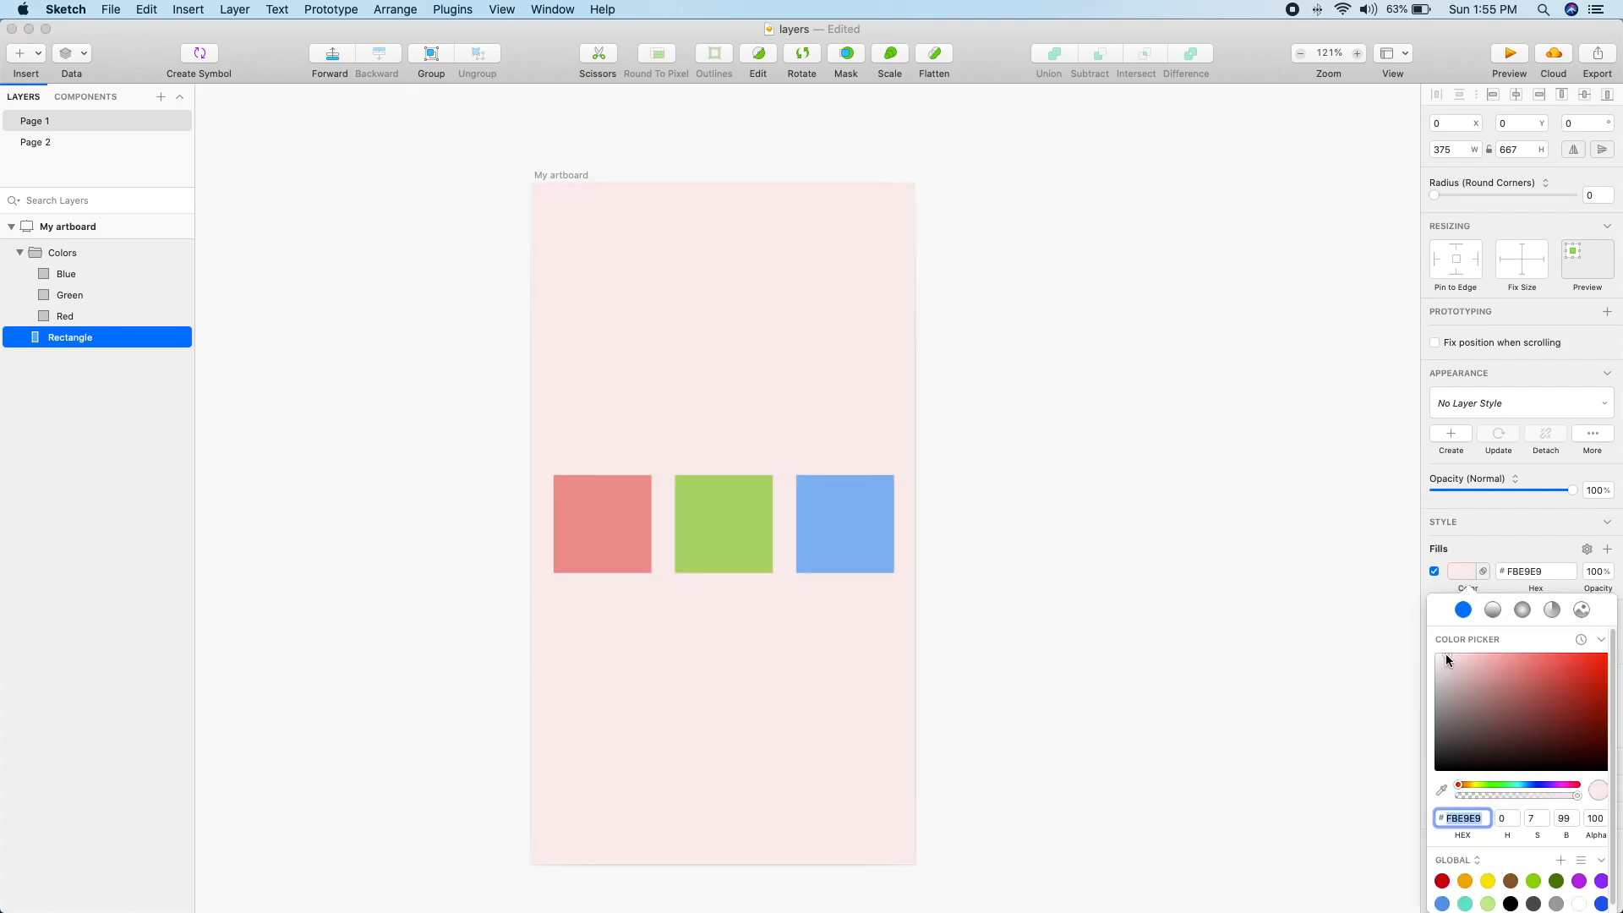
pyautogui.moveTo(1507, 790); pyautogui.dragTo(1531, 784)
pyautogui.click(1306, 702)
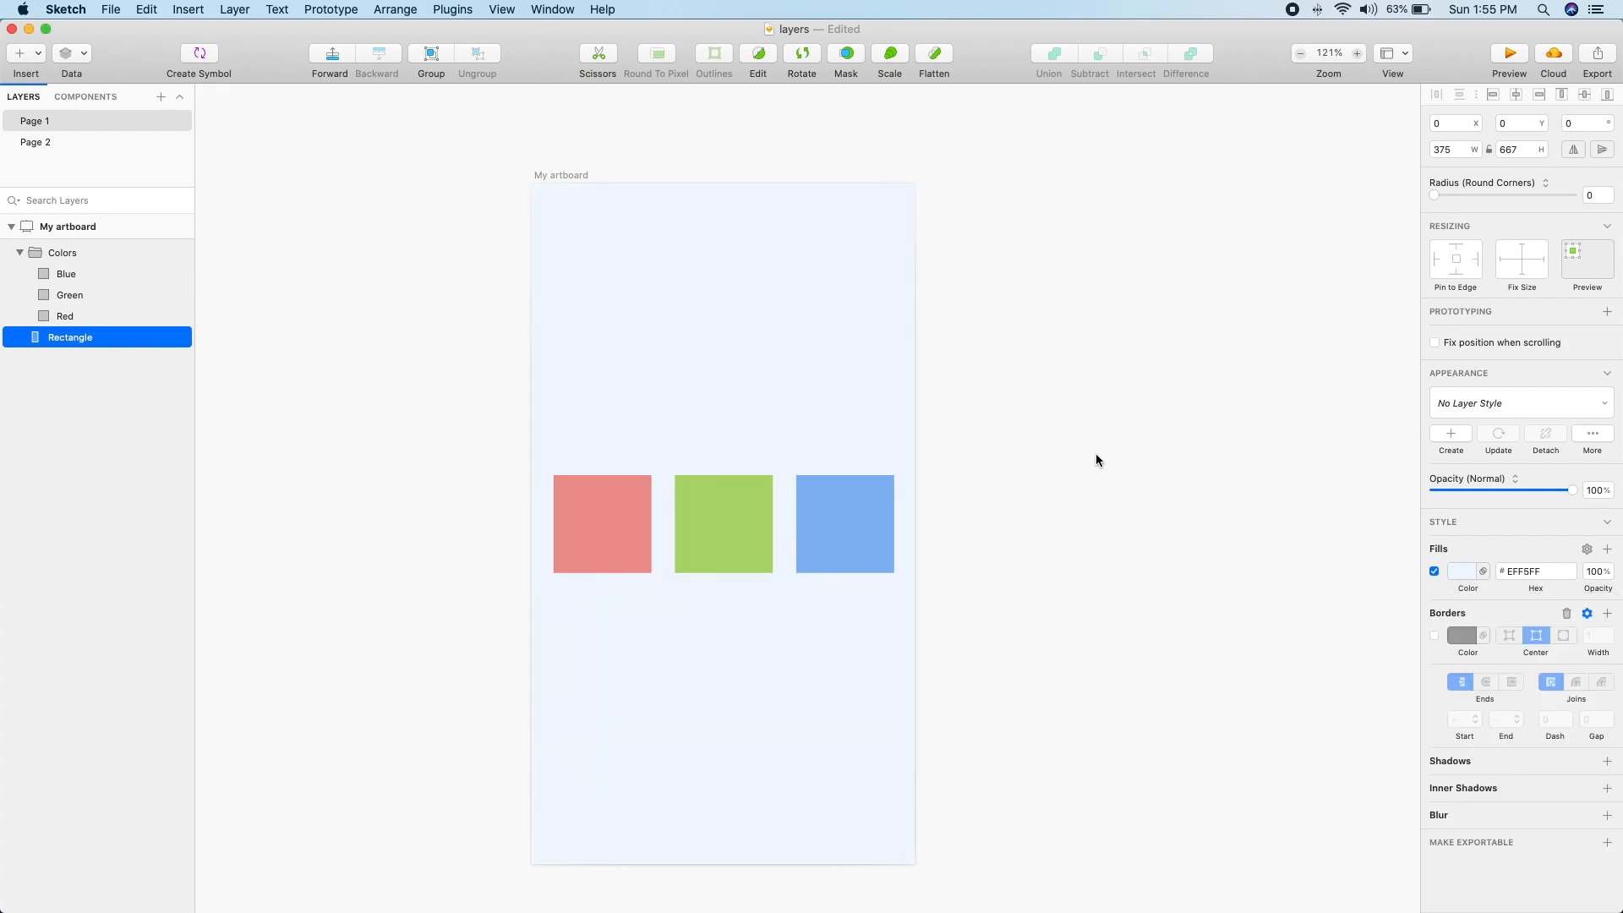
pyautogui.click(1051, 412)
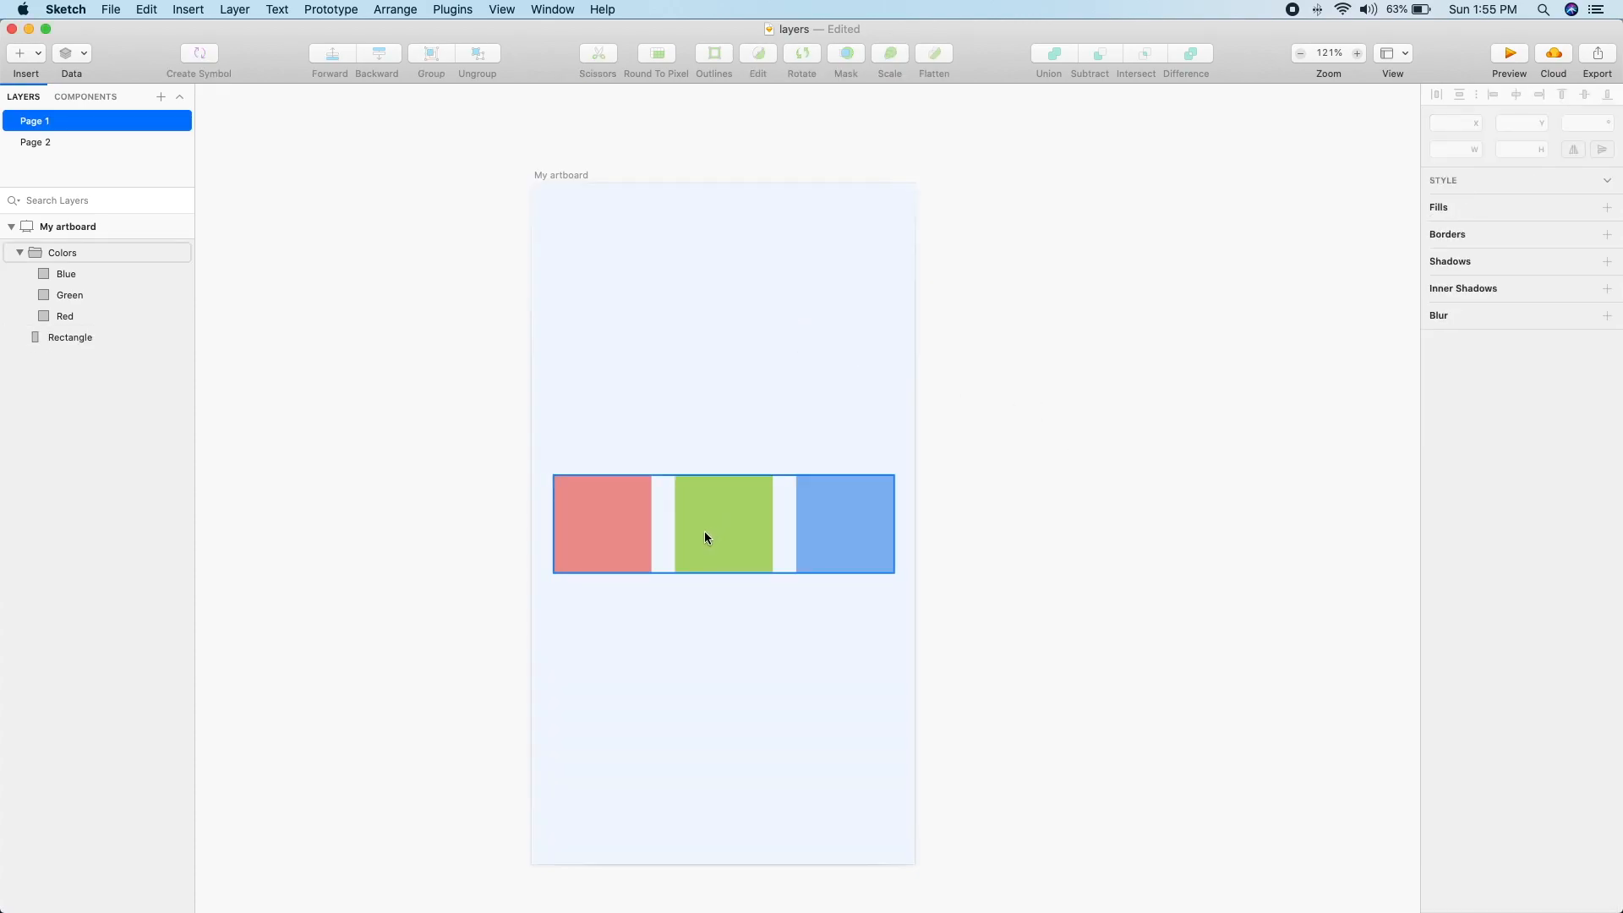
# Step: Area-select the colour squares together with the background rectangle, shift the selection, and undo the move
pyautogui.scroll(-2, 693, 504)
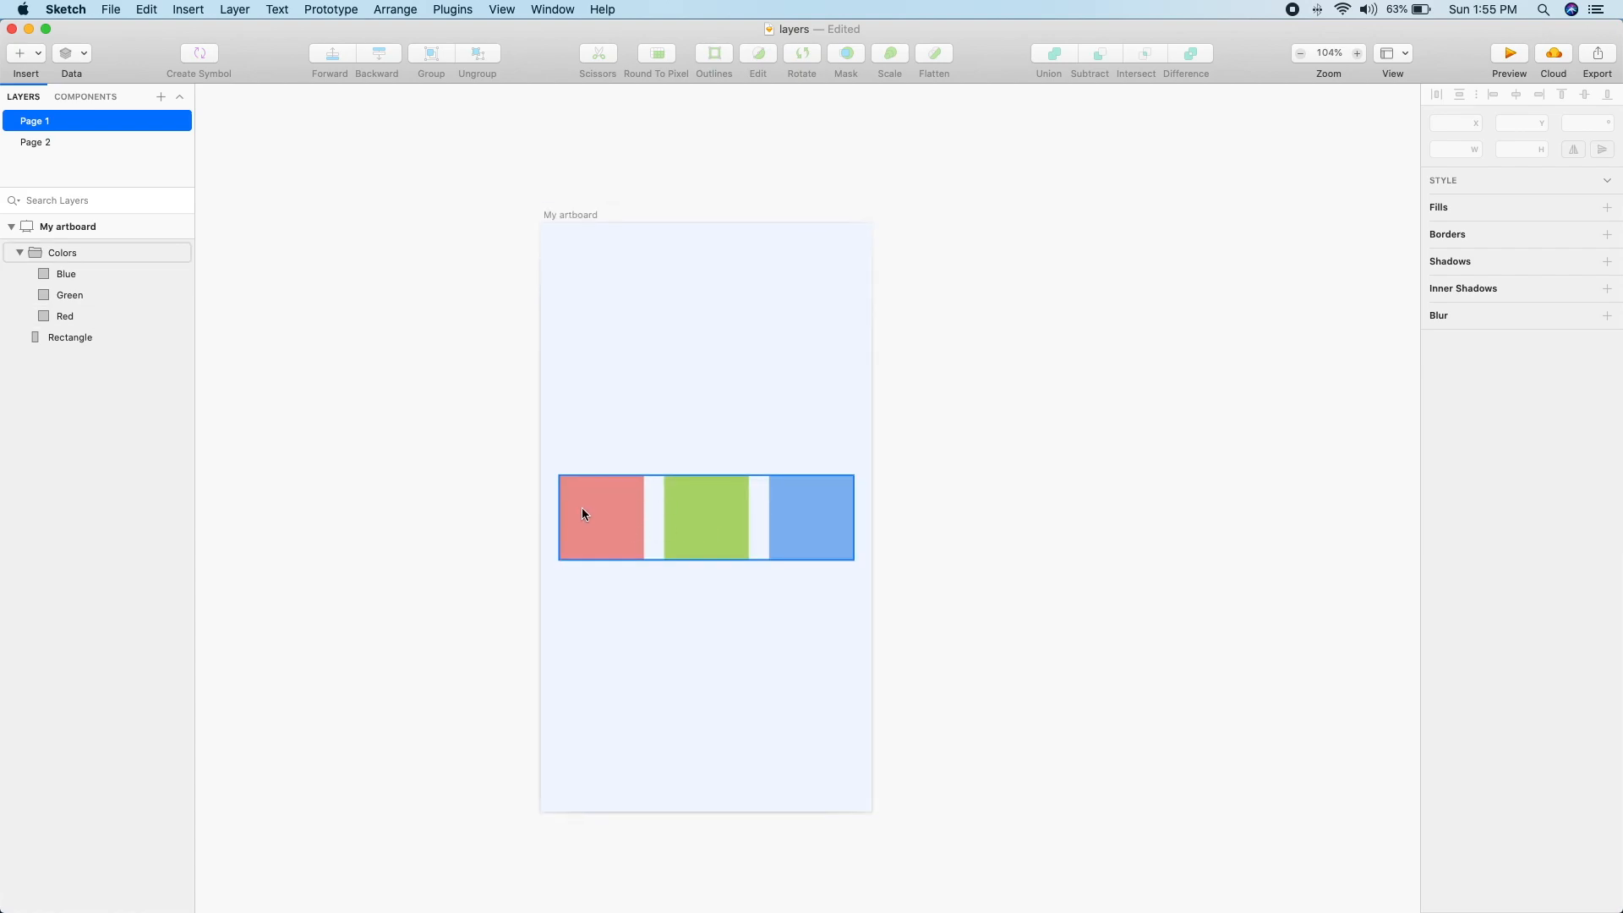
pyautogui.scroll(-1, 660, 520)
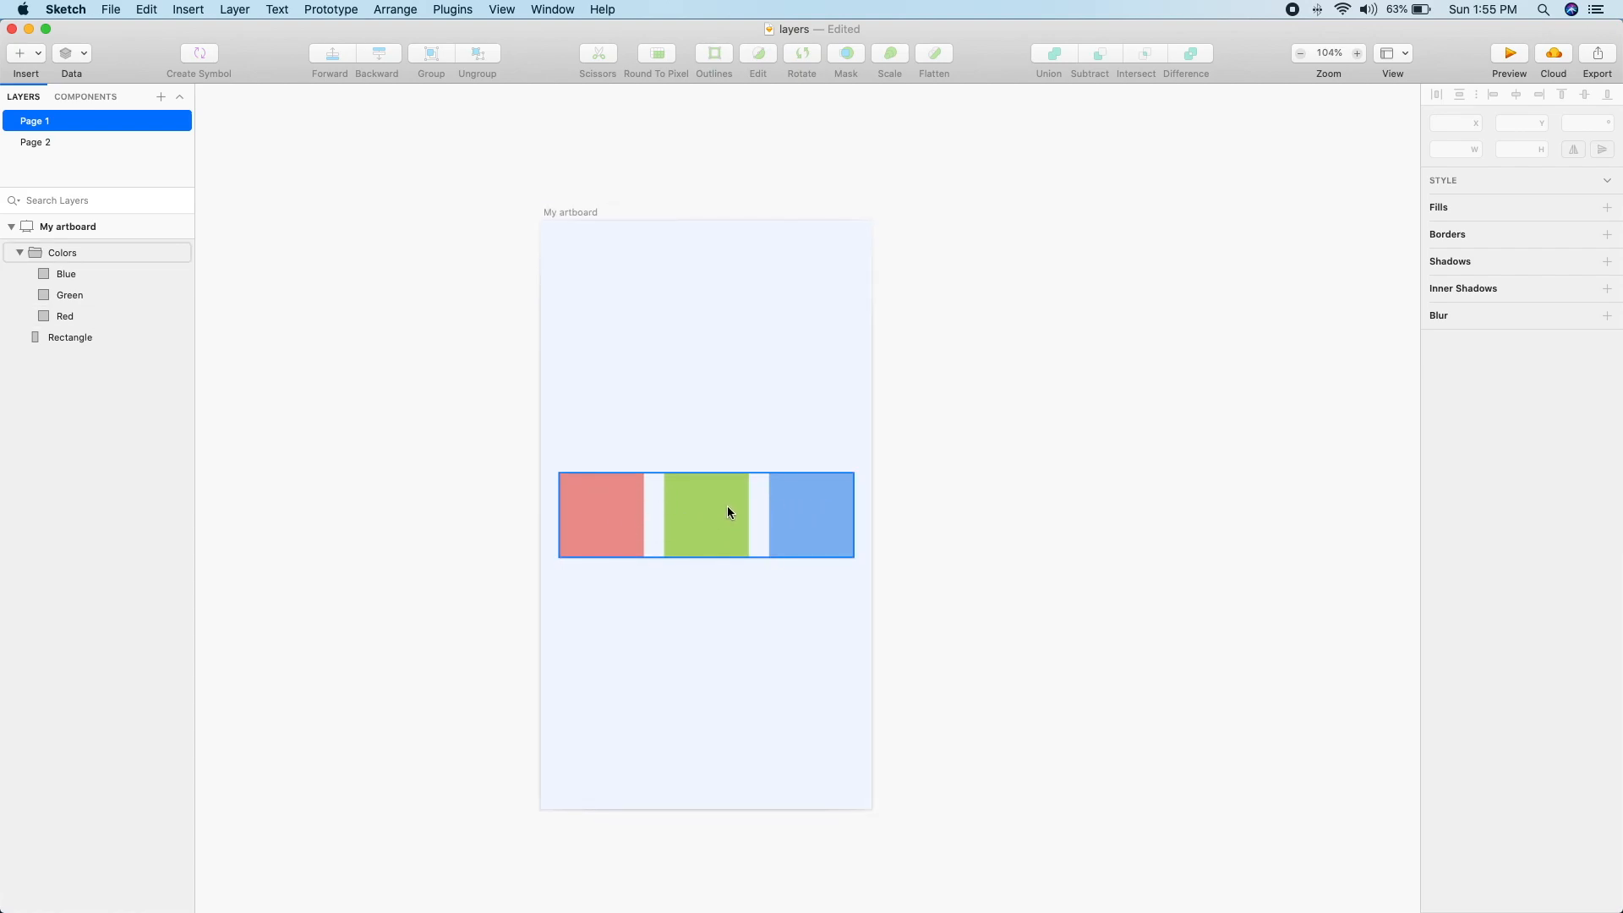
pyautogui.moveTo(896, 450); pyautogui.dragTo(732, 590)
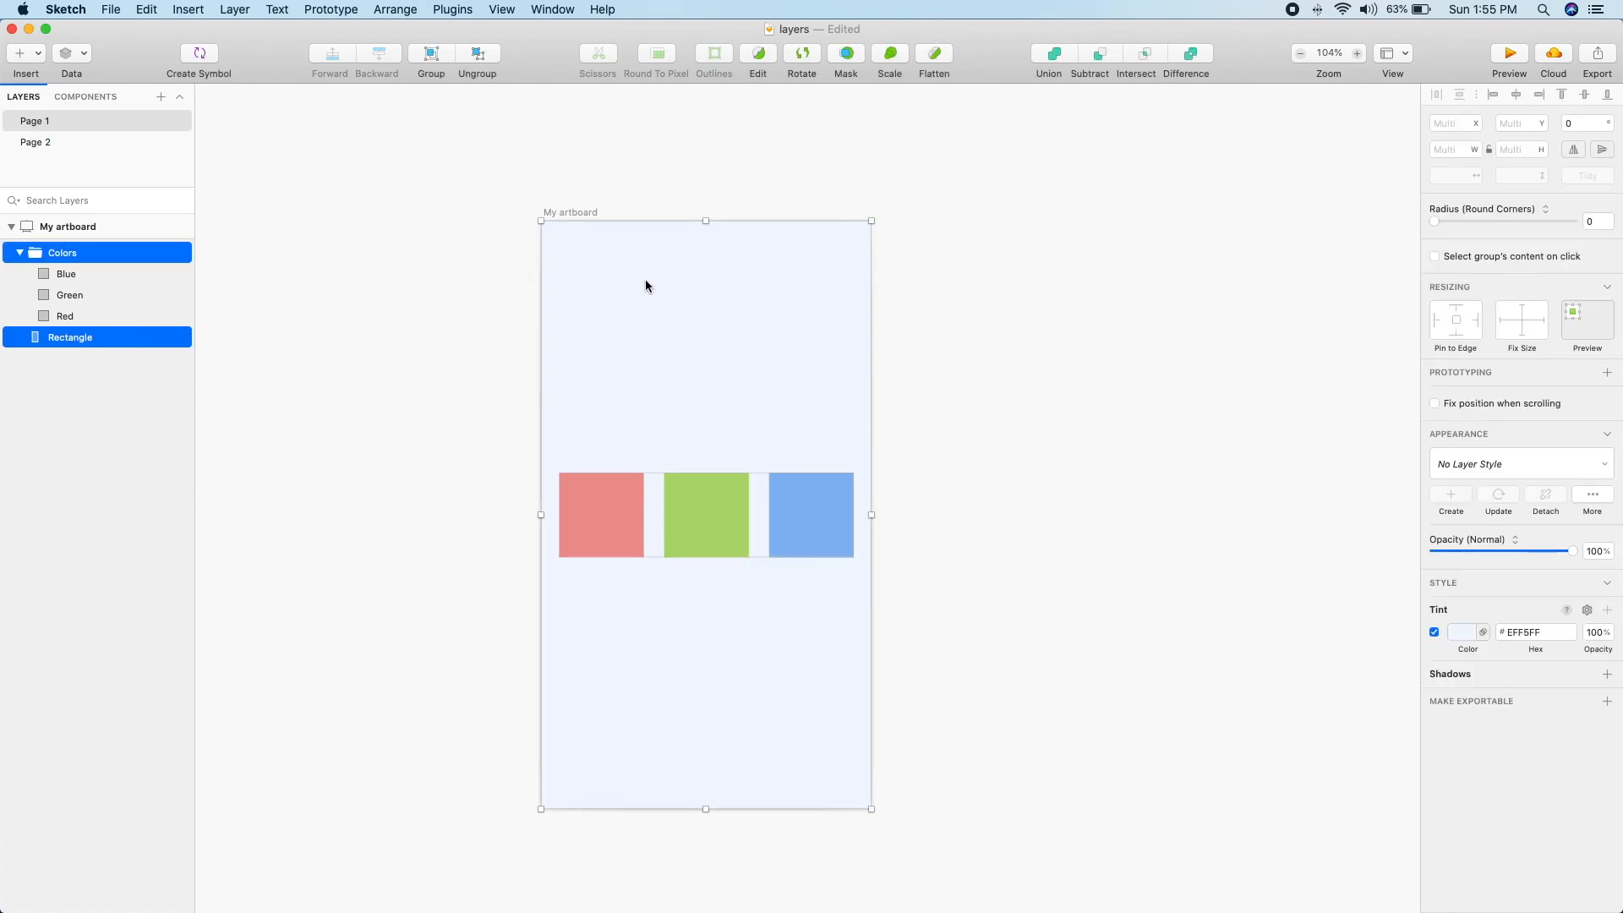
pyautogui.moveTo(680, 515); pyautogui.dragTo(714, 531)
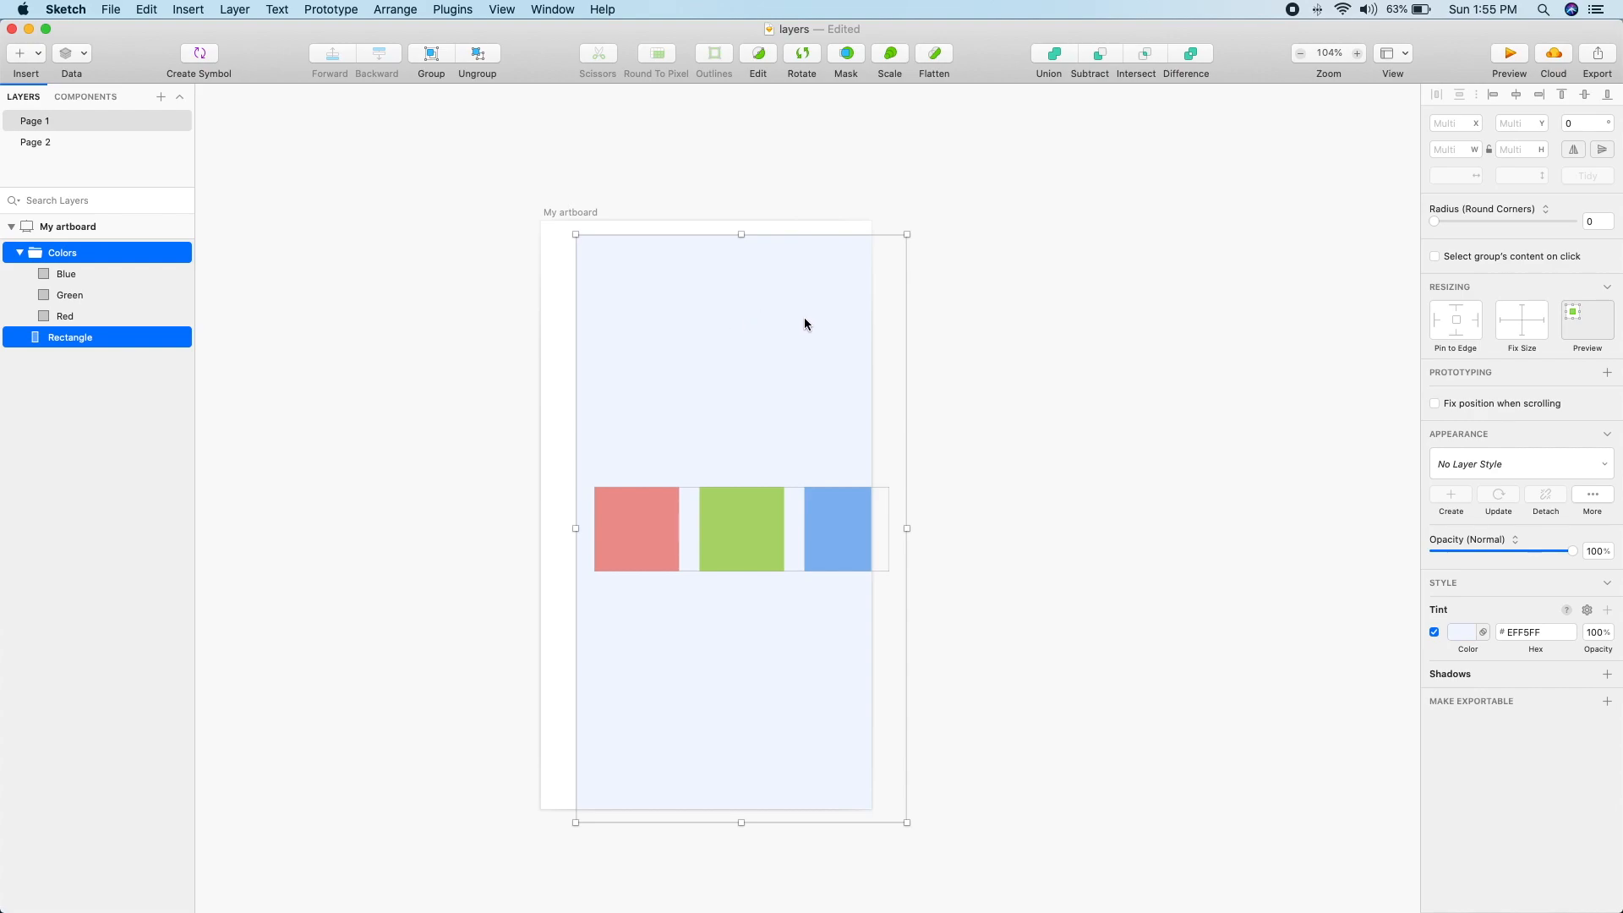
pyautogui.press('super+z')
# Step: Lock the full-artboard background rectangle and try to move it on the artboard
pyautogui.click(985, 331)
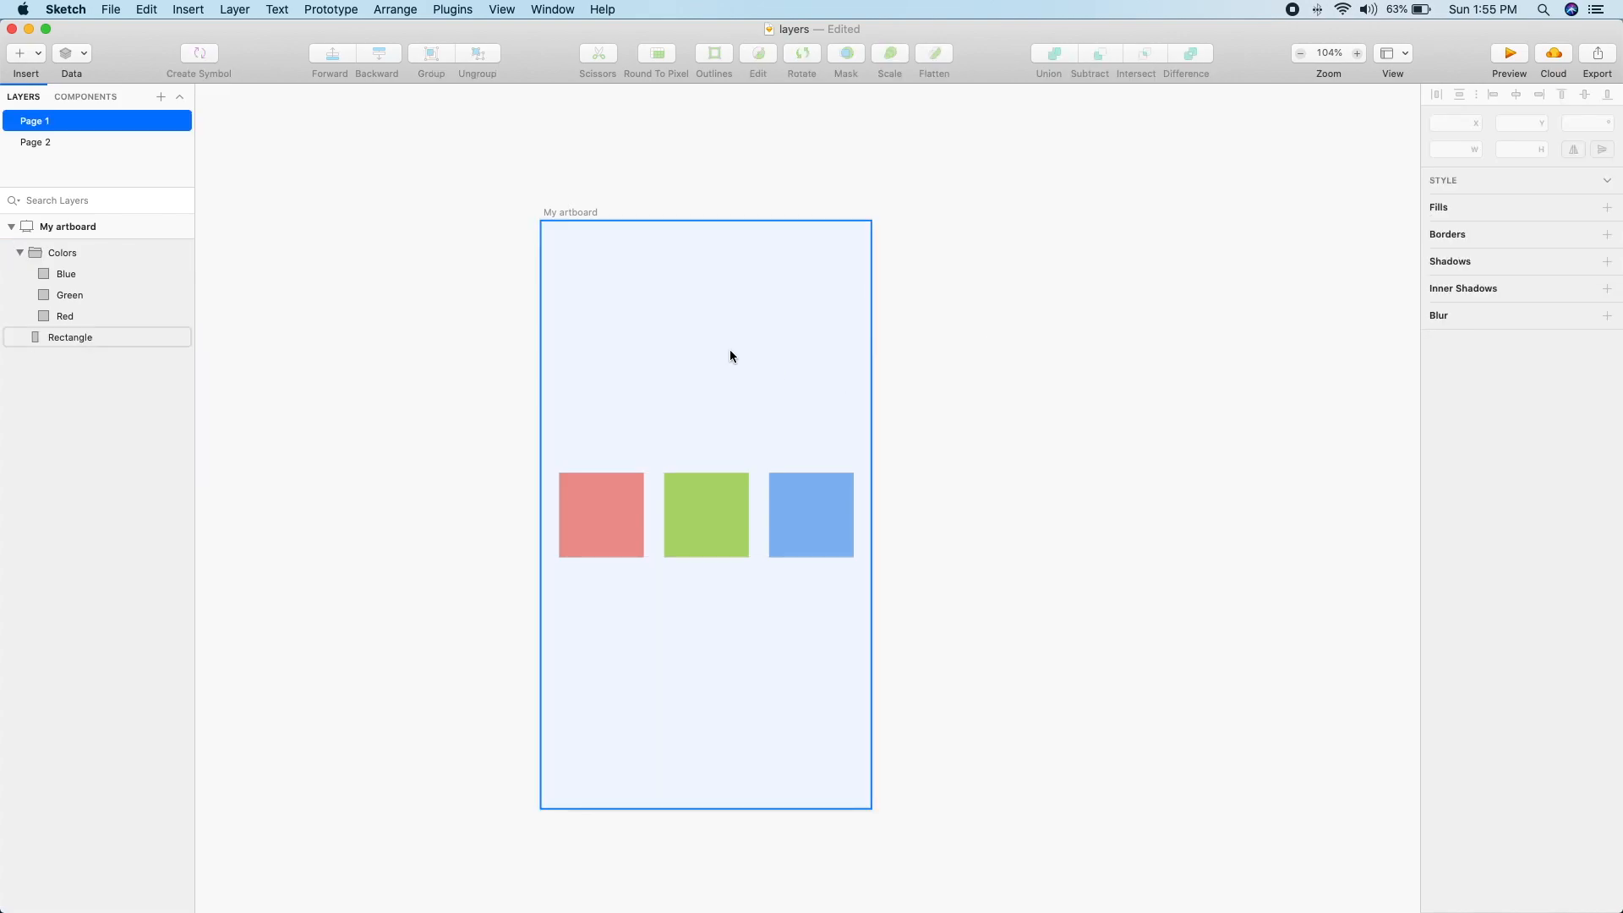
pyautogui.click(645, 288)
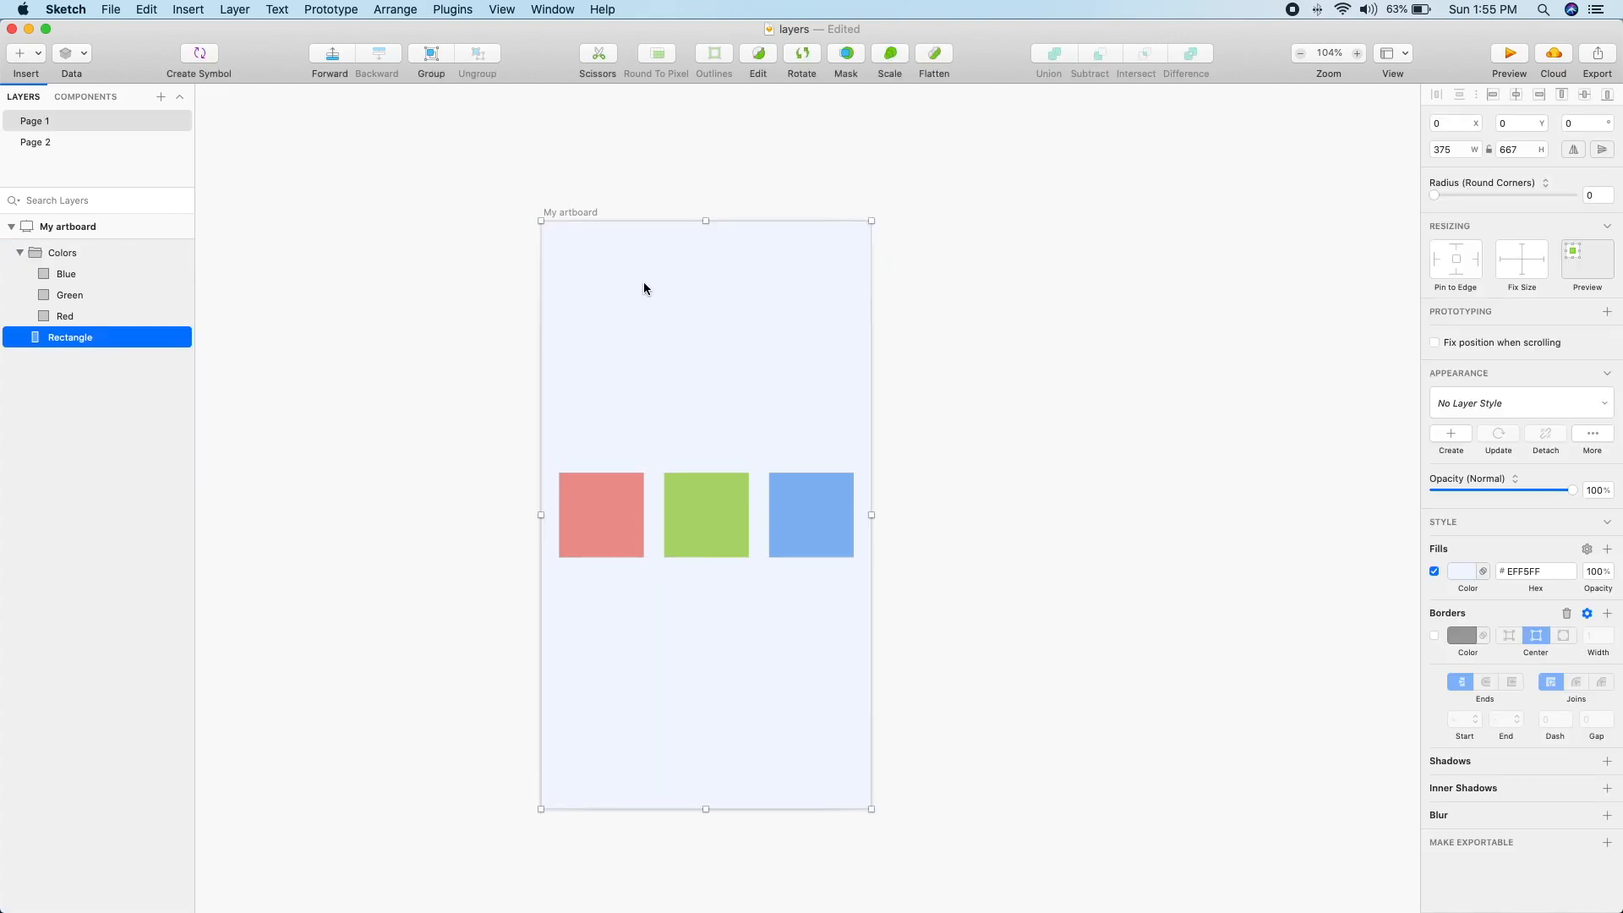
pyautogui.rightClick(644, 289)
pyautogui.press('Escape')
pyautogui.rightClick(644, 289)
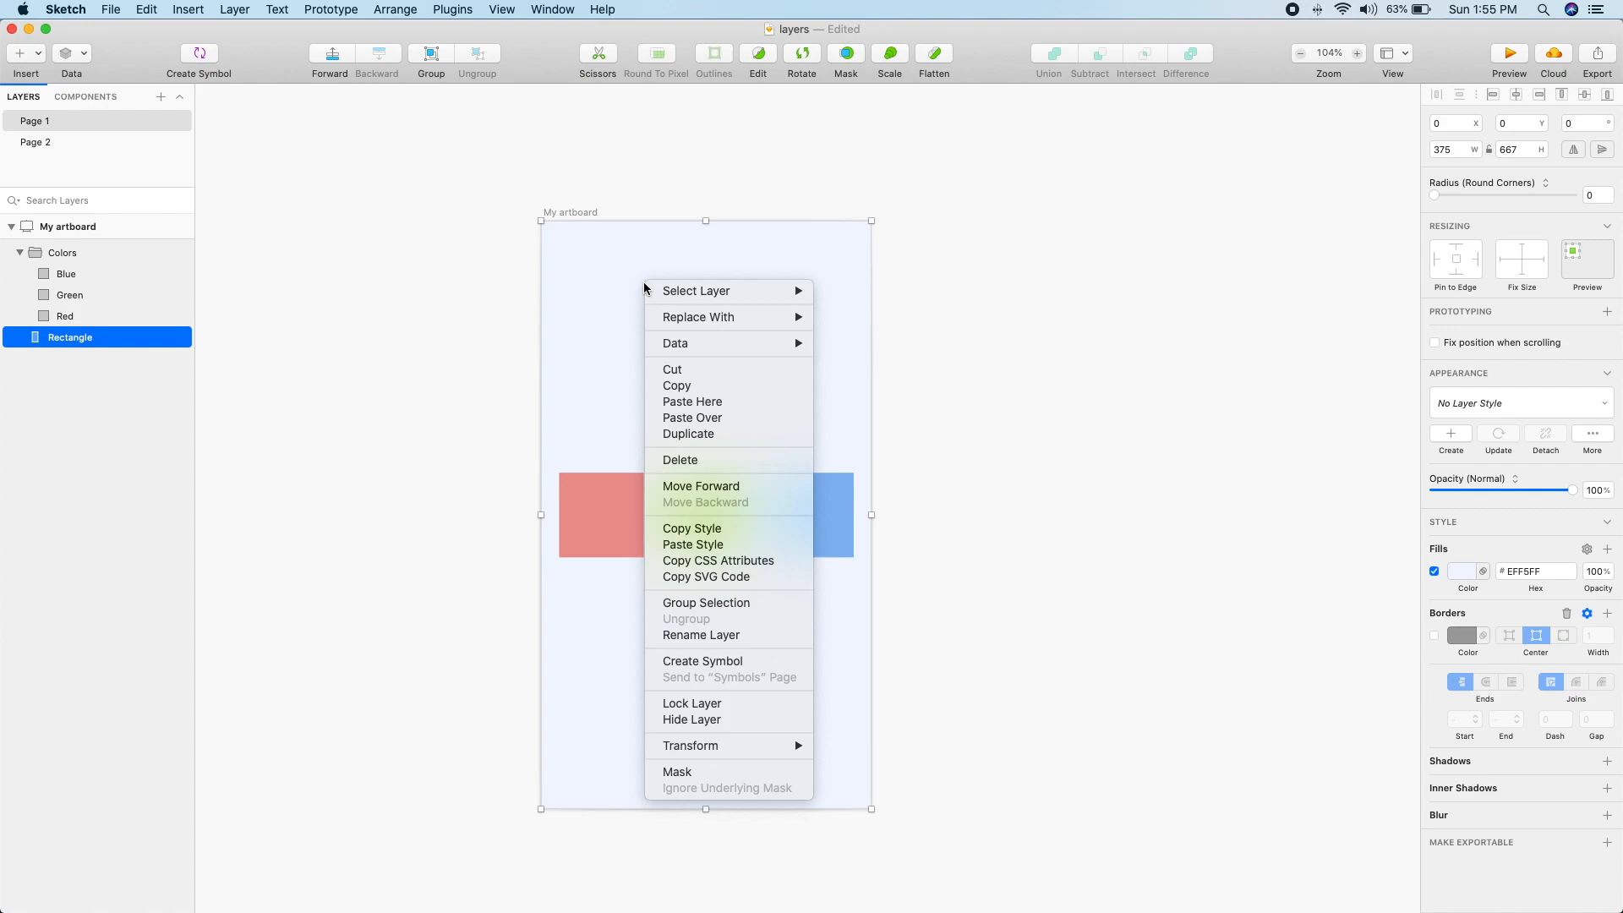
pyautogui.moveTo(667, 329)
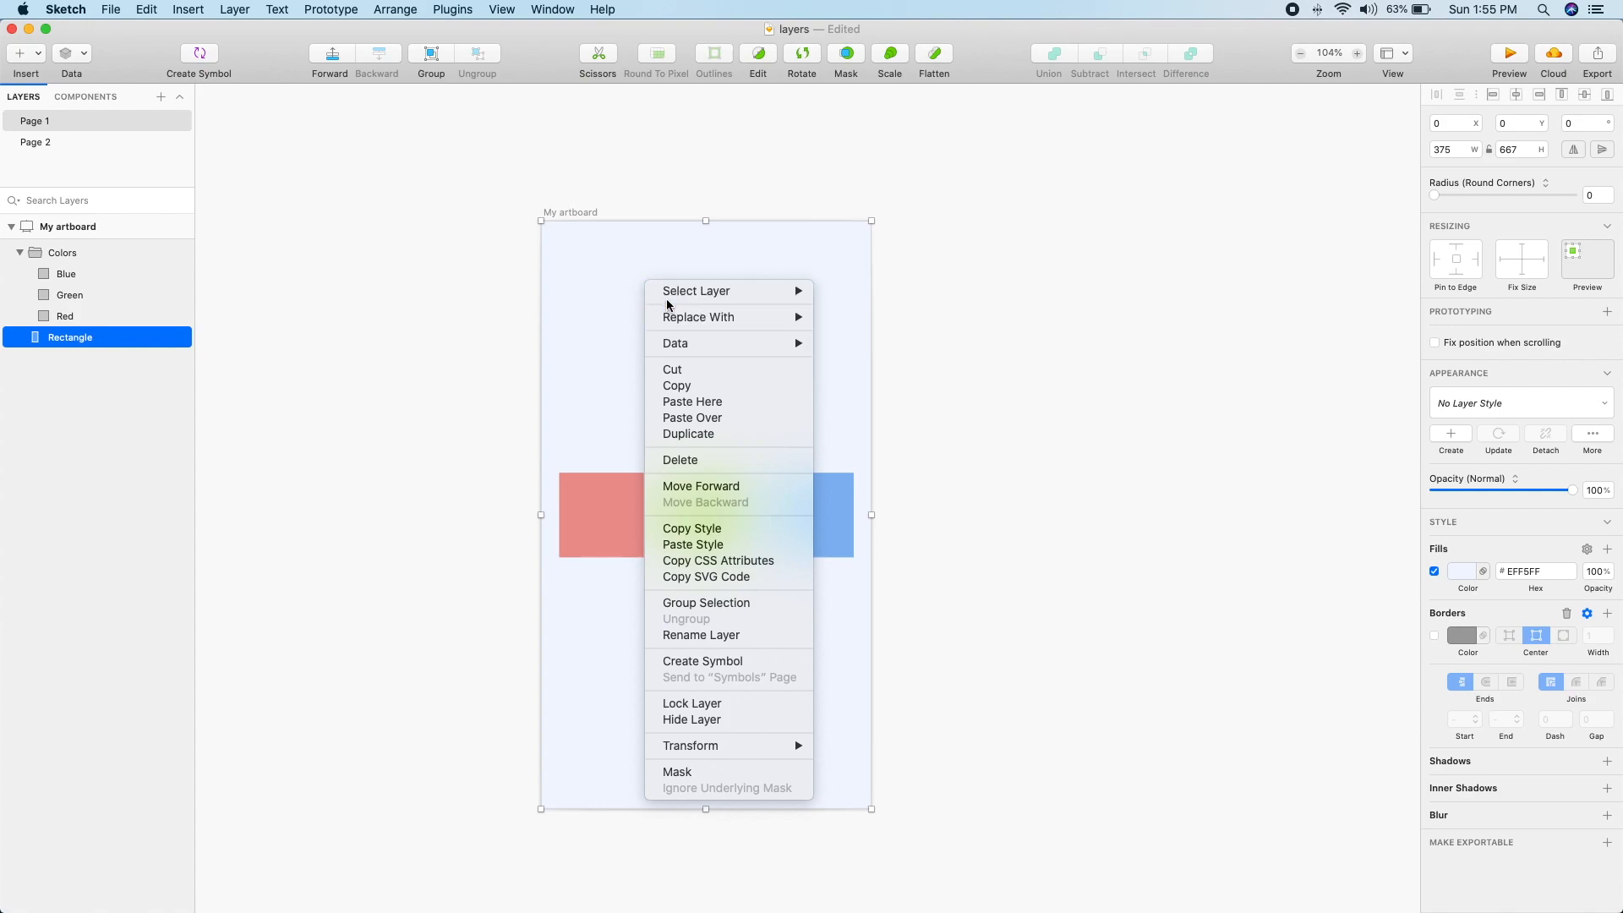
pyautogui.click(685, 705)
pyautogui.moveTo(656, 338); pyautogui.dragTo(702, 316)
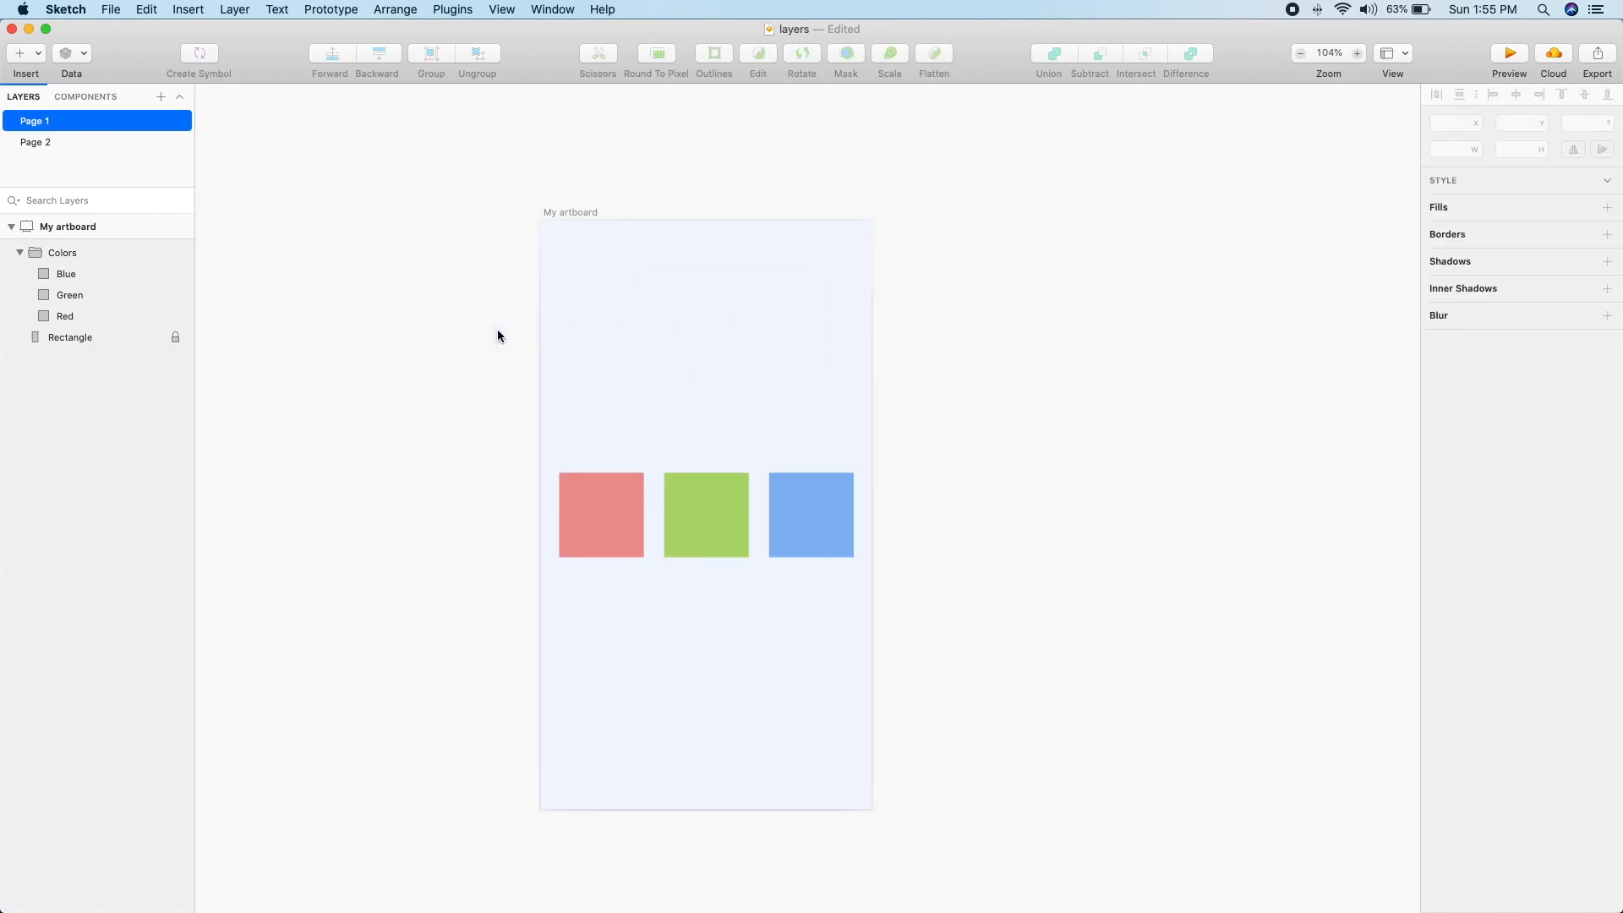
# Step: Rename the locked background rectangle layer as BG
pyautogui.click(72, 337)
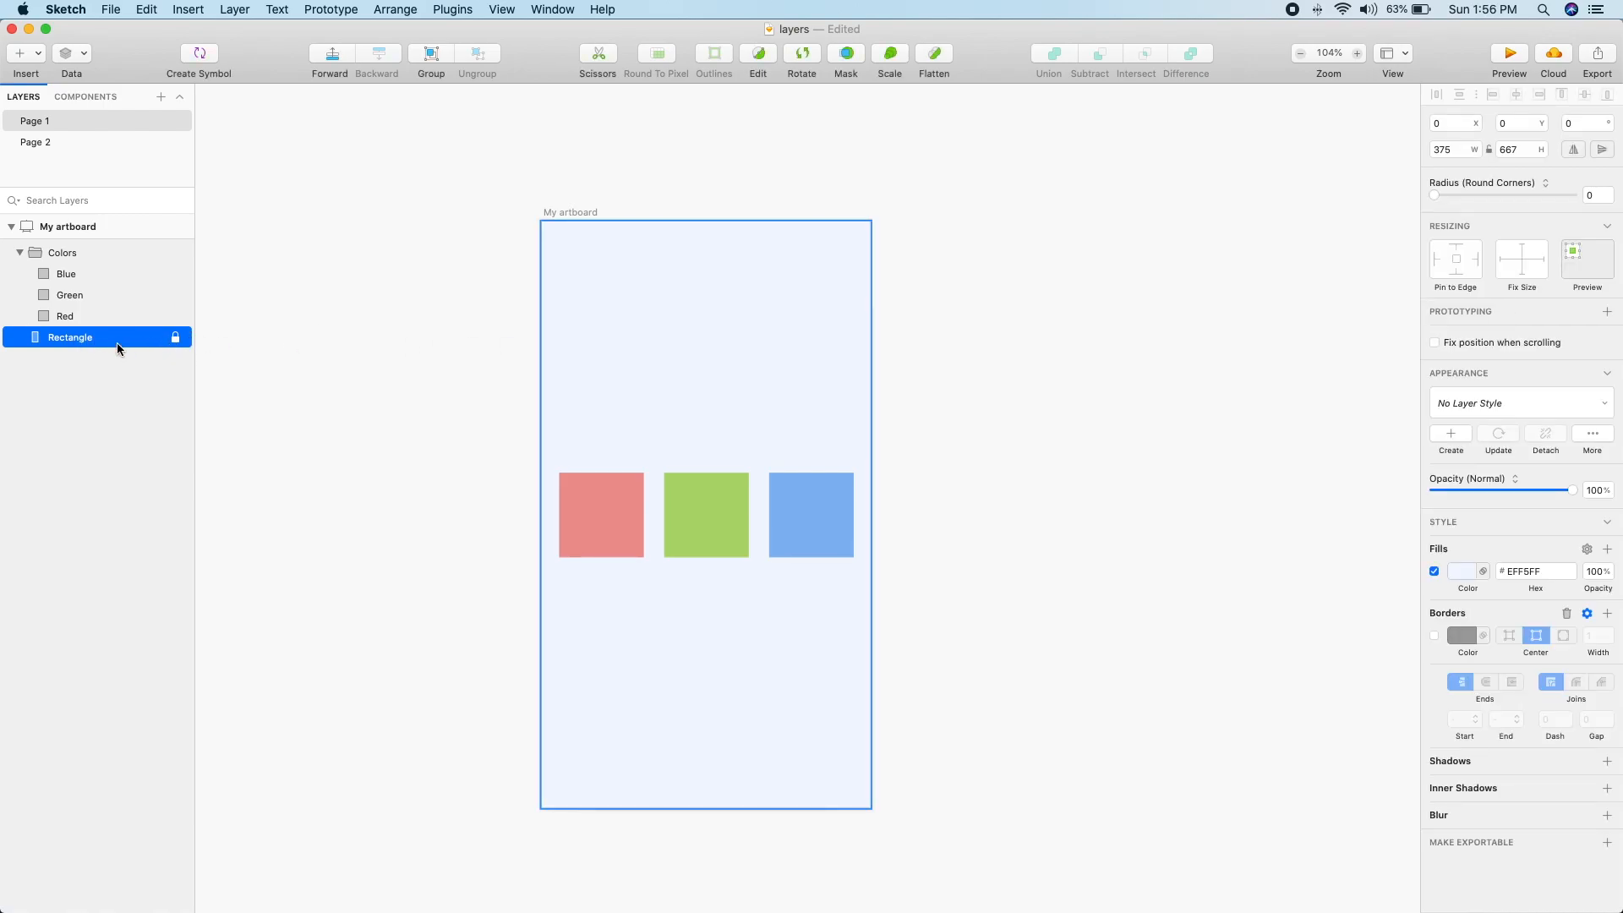
pyautogui.doubleClick(75, 337)
pyautogui.write('BG')
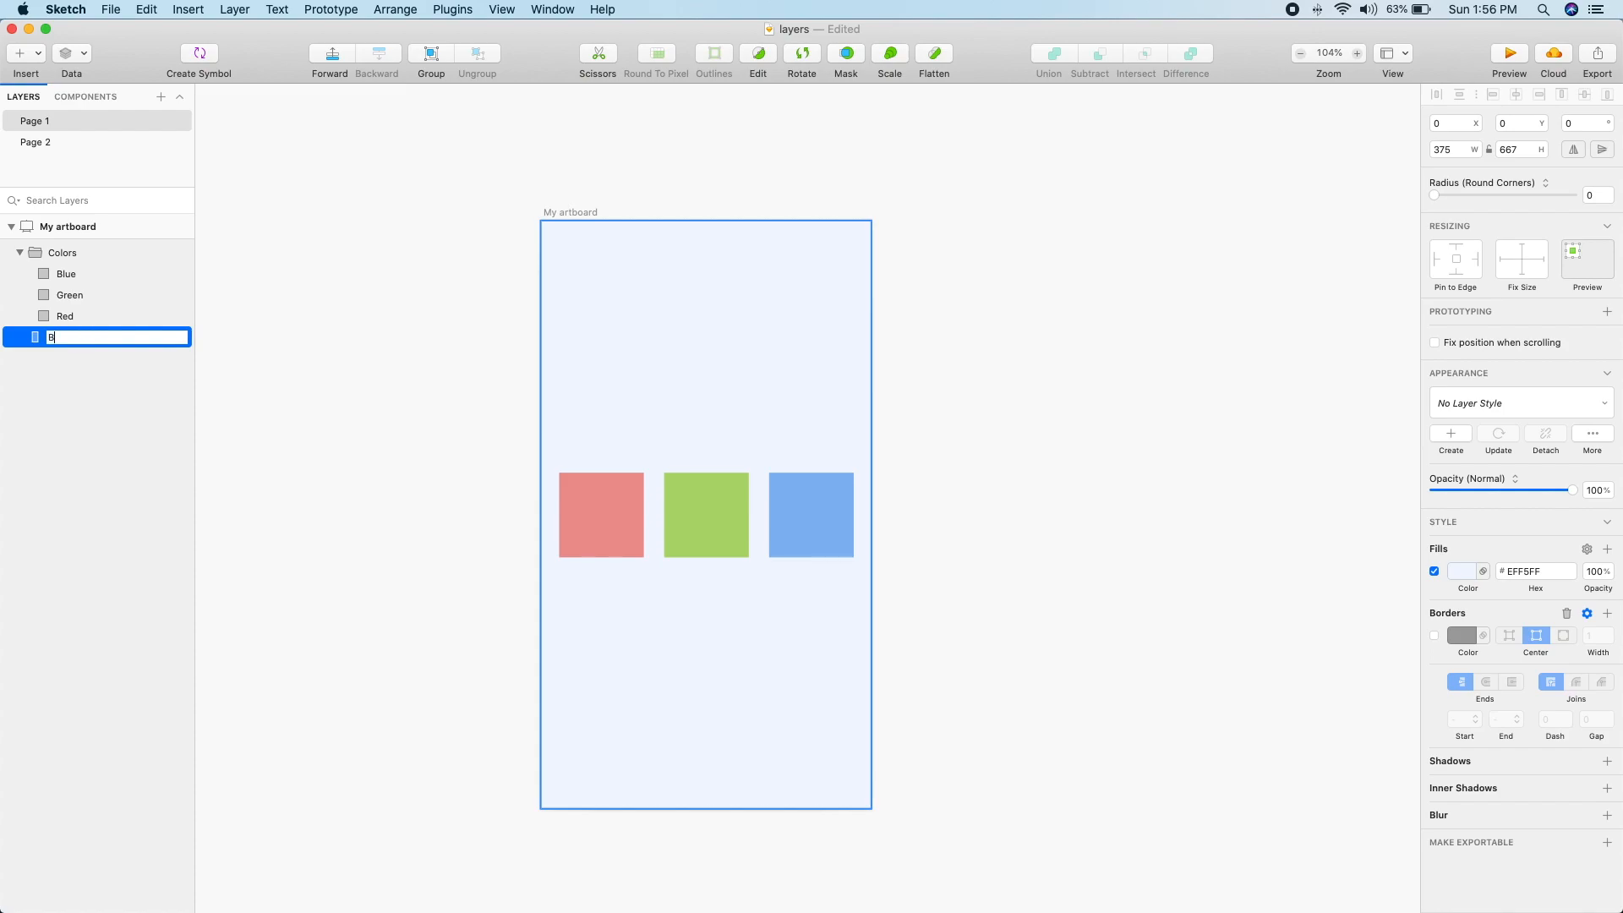
pyautogui.press('Return')
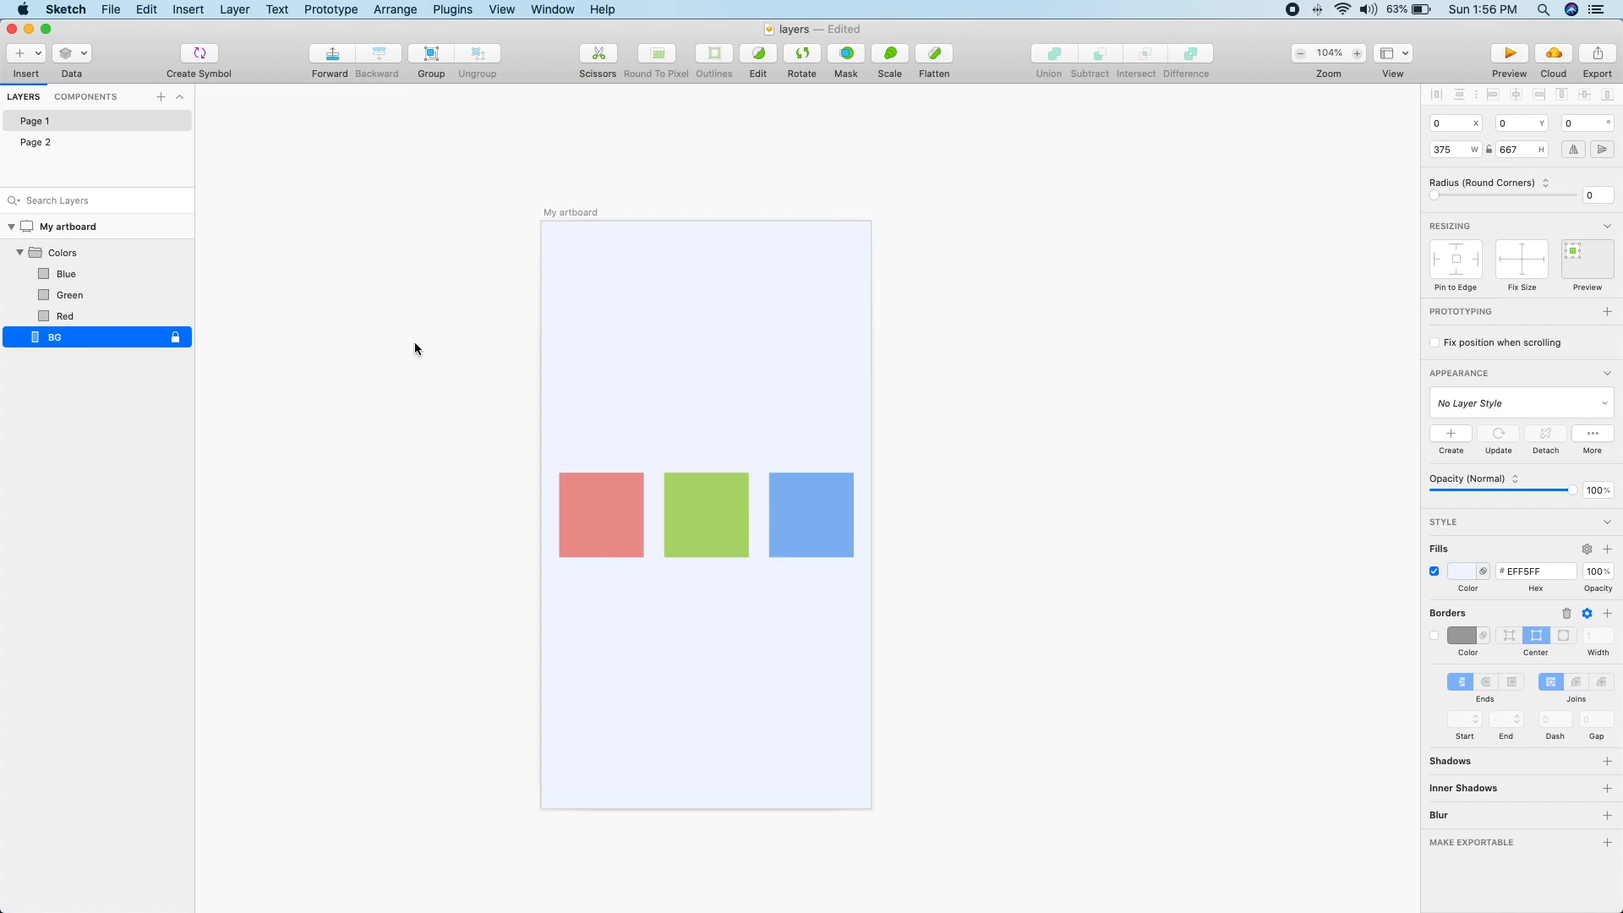
# Step: Toggle the lock on the BG layer and try to move the background on the artboard
pyautogui.press('super+shift+l')
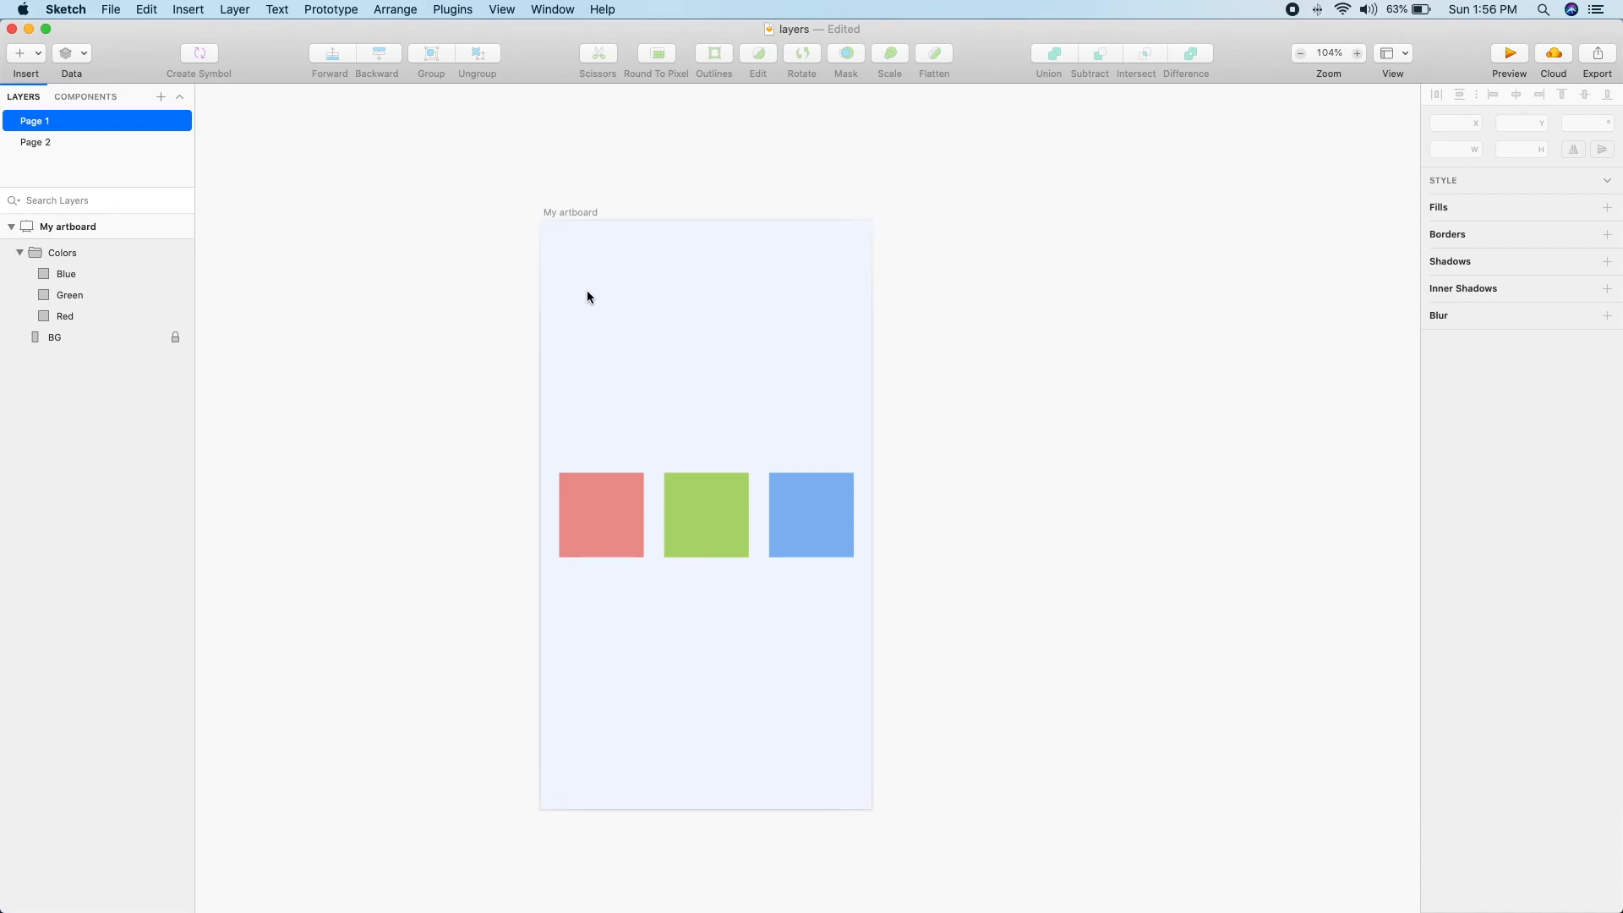
pyautogui.click(58, 337)
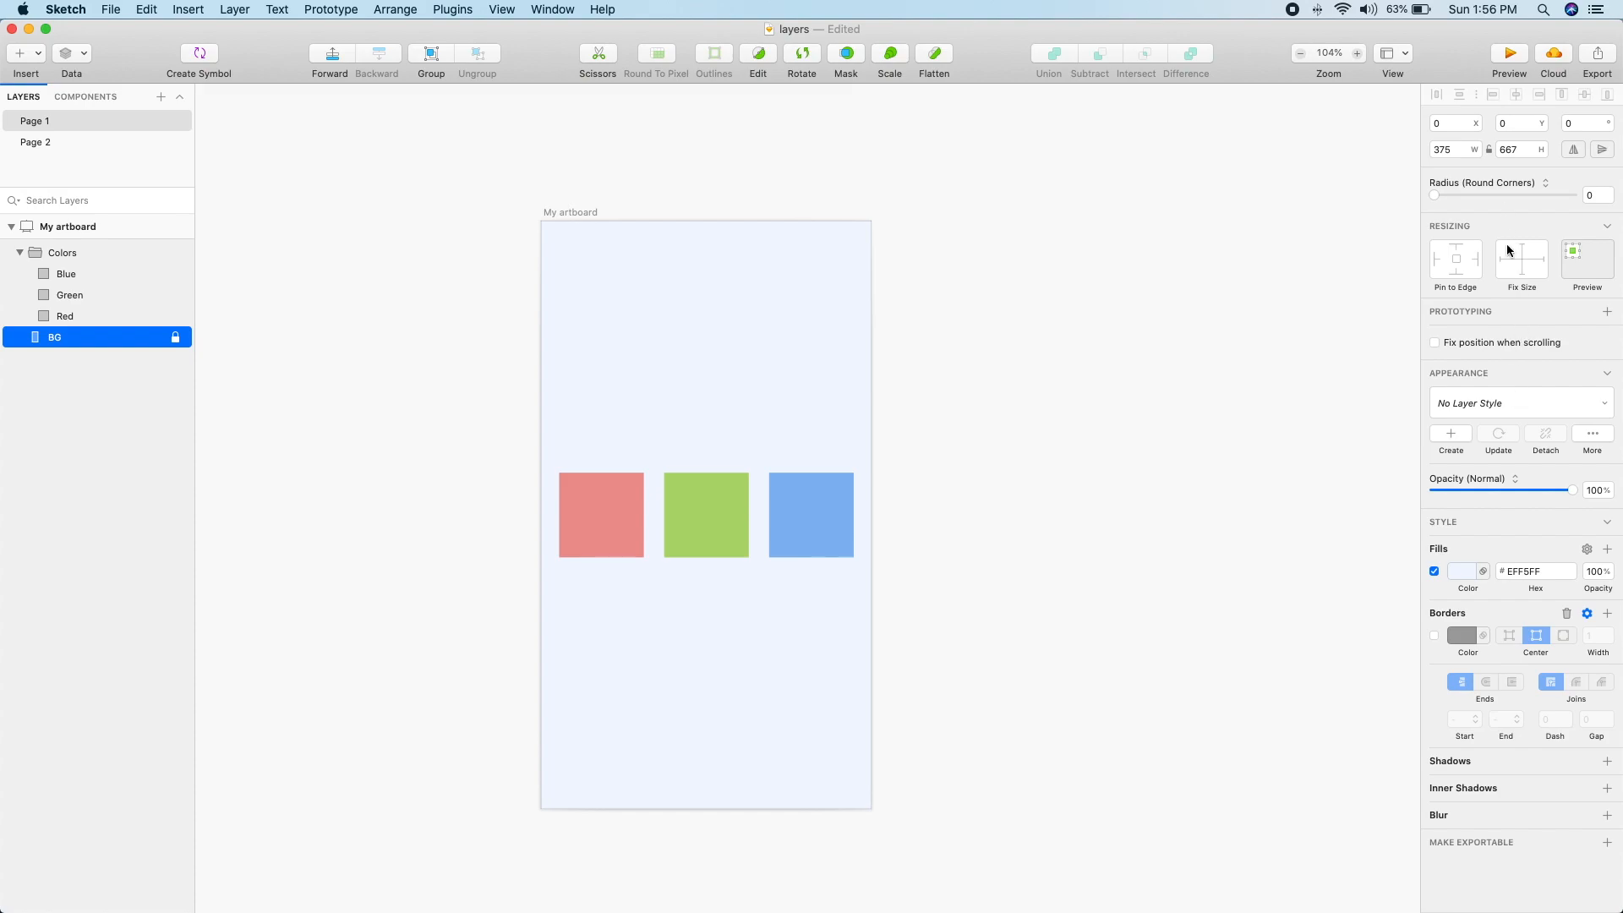
pyautogui.click(697, 317)
pyautogui.moveTo(768, 319); pyautogui.dragTo(656, 348)
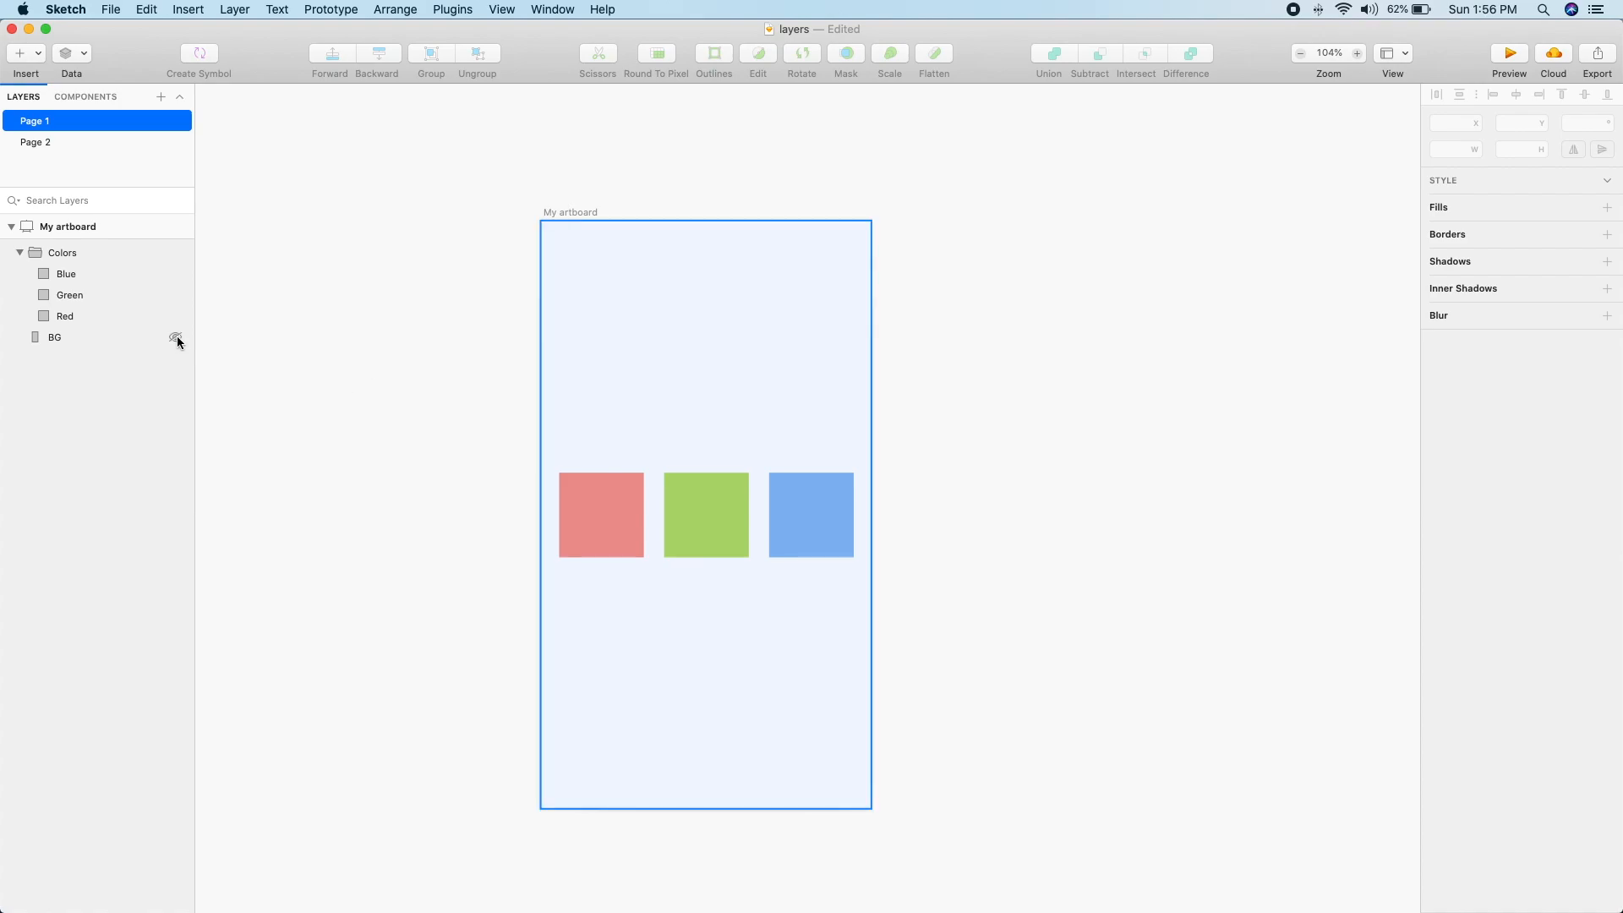
pyautogui.moveTo(615, 337); pyautogui.dragTo(771, 400)
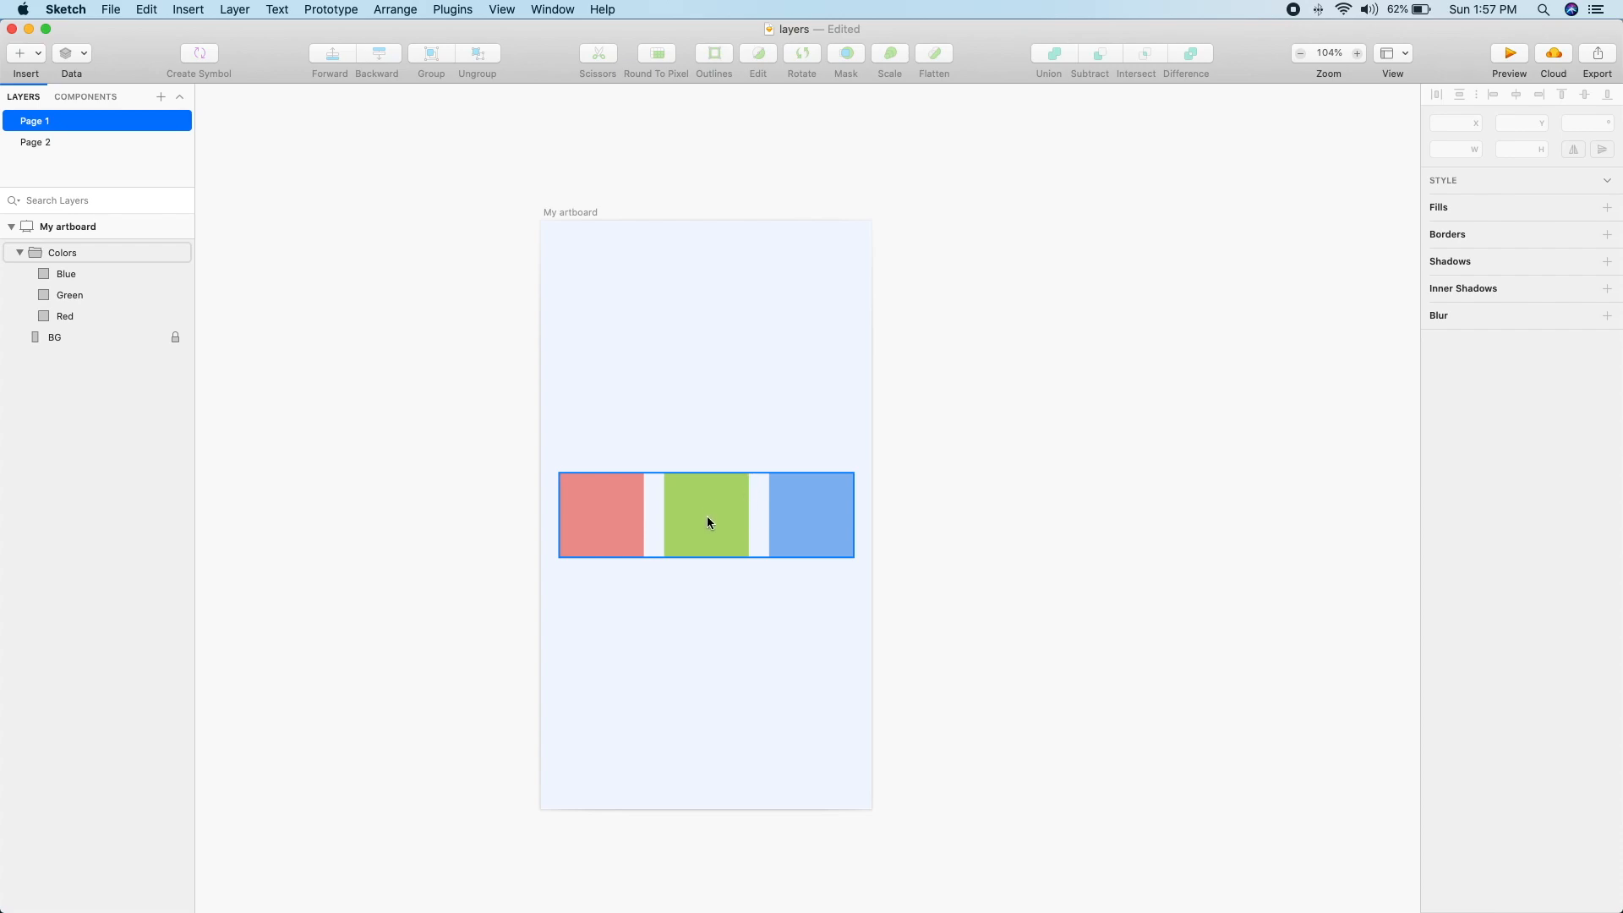
# Step: Move the Colors group up near the artboard's upper edge, to X 21, Y 32
pyautogui.moveTo(710, 526); pyautogui.dragTo(714, 301)
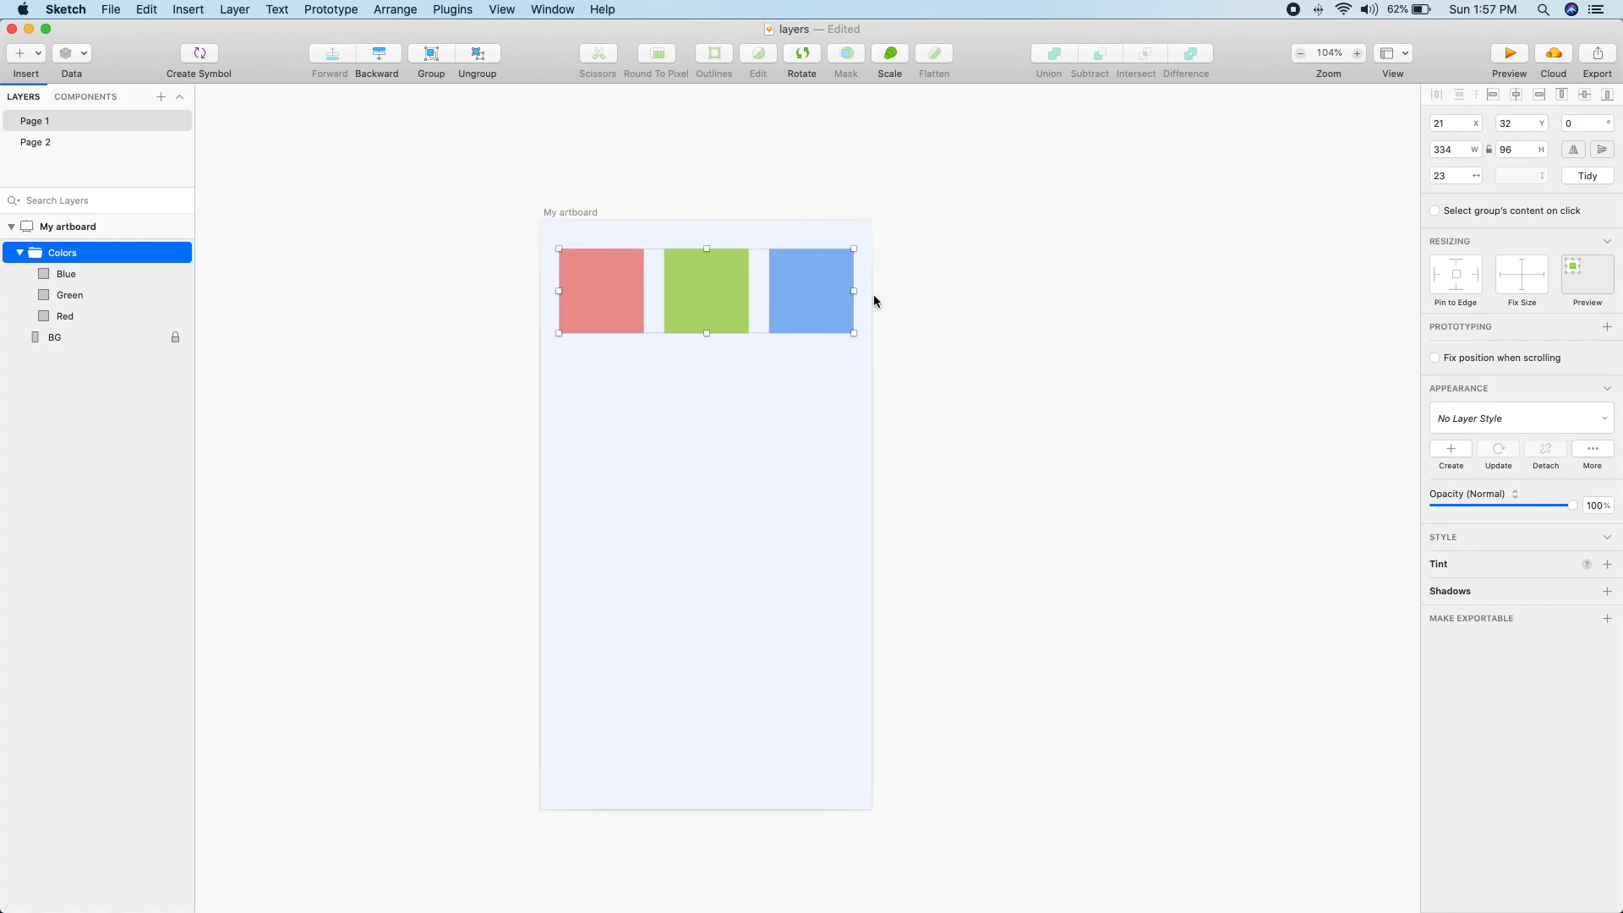
pyautogui.click(982, 376)
pyautogui.click(696, 294)
# Step: Draw a 96 × 96 square beneath the red one and duplicate it into a row of three at Y 148
pyautogui.click(703, 427)
pyautogui.press('r')
pyautogui.moveTo(559, 350); pyautogui.dragTo(718, 416)
pyautogui.press('super+d')
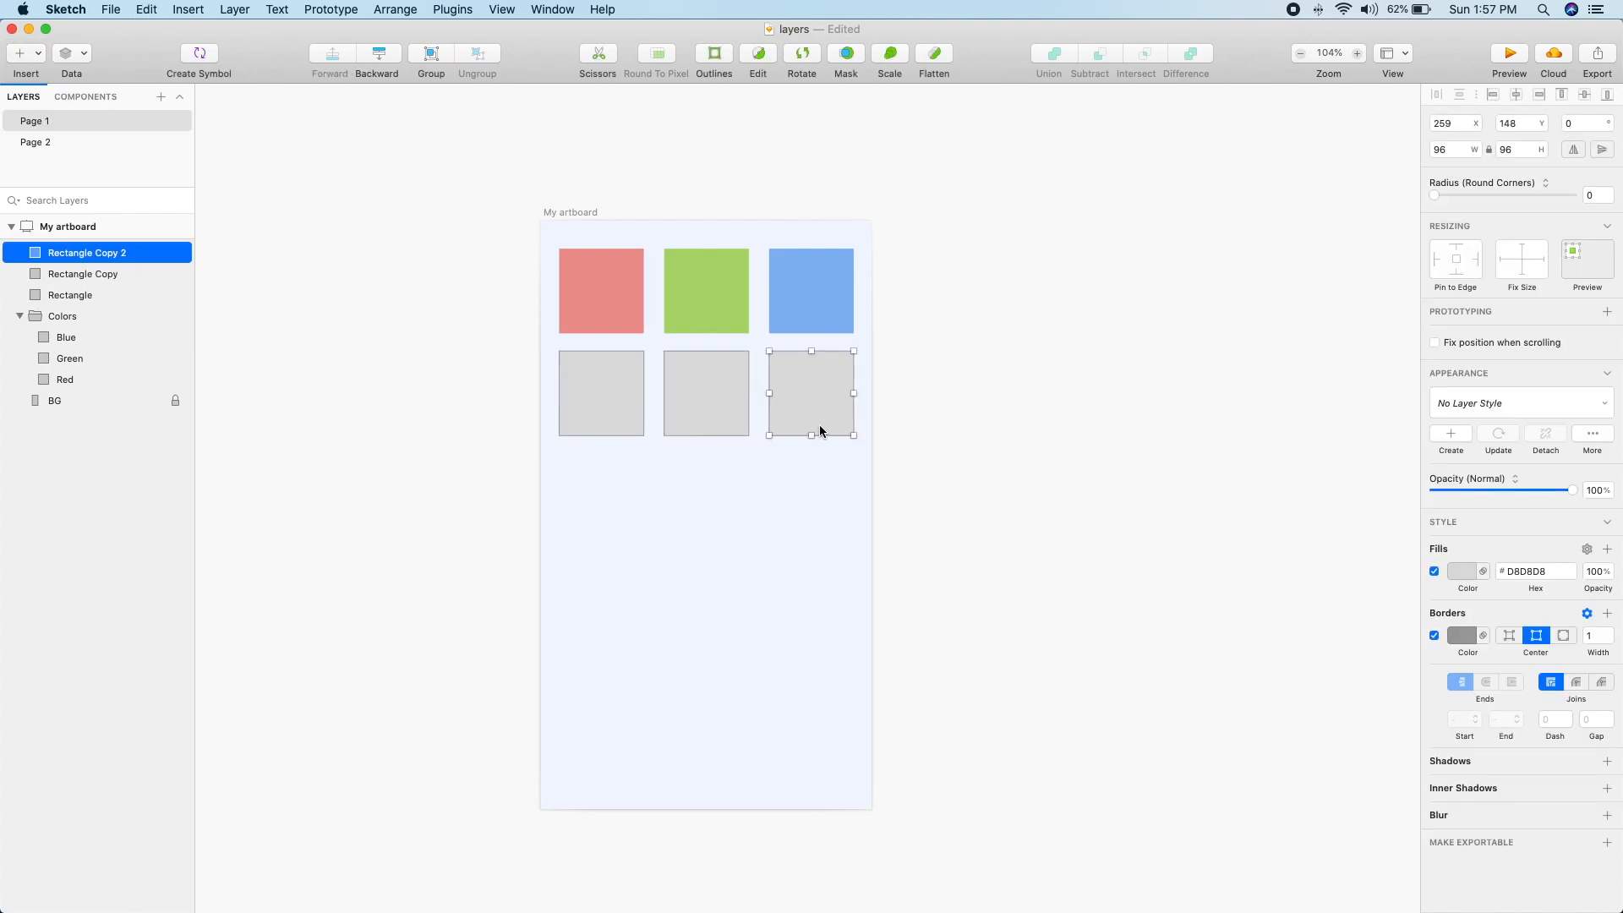
pyautogui.click(612, 416)
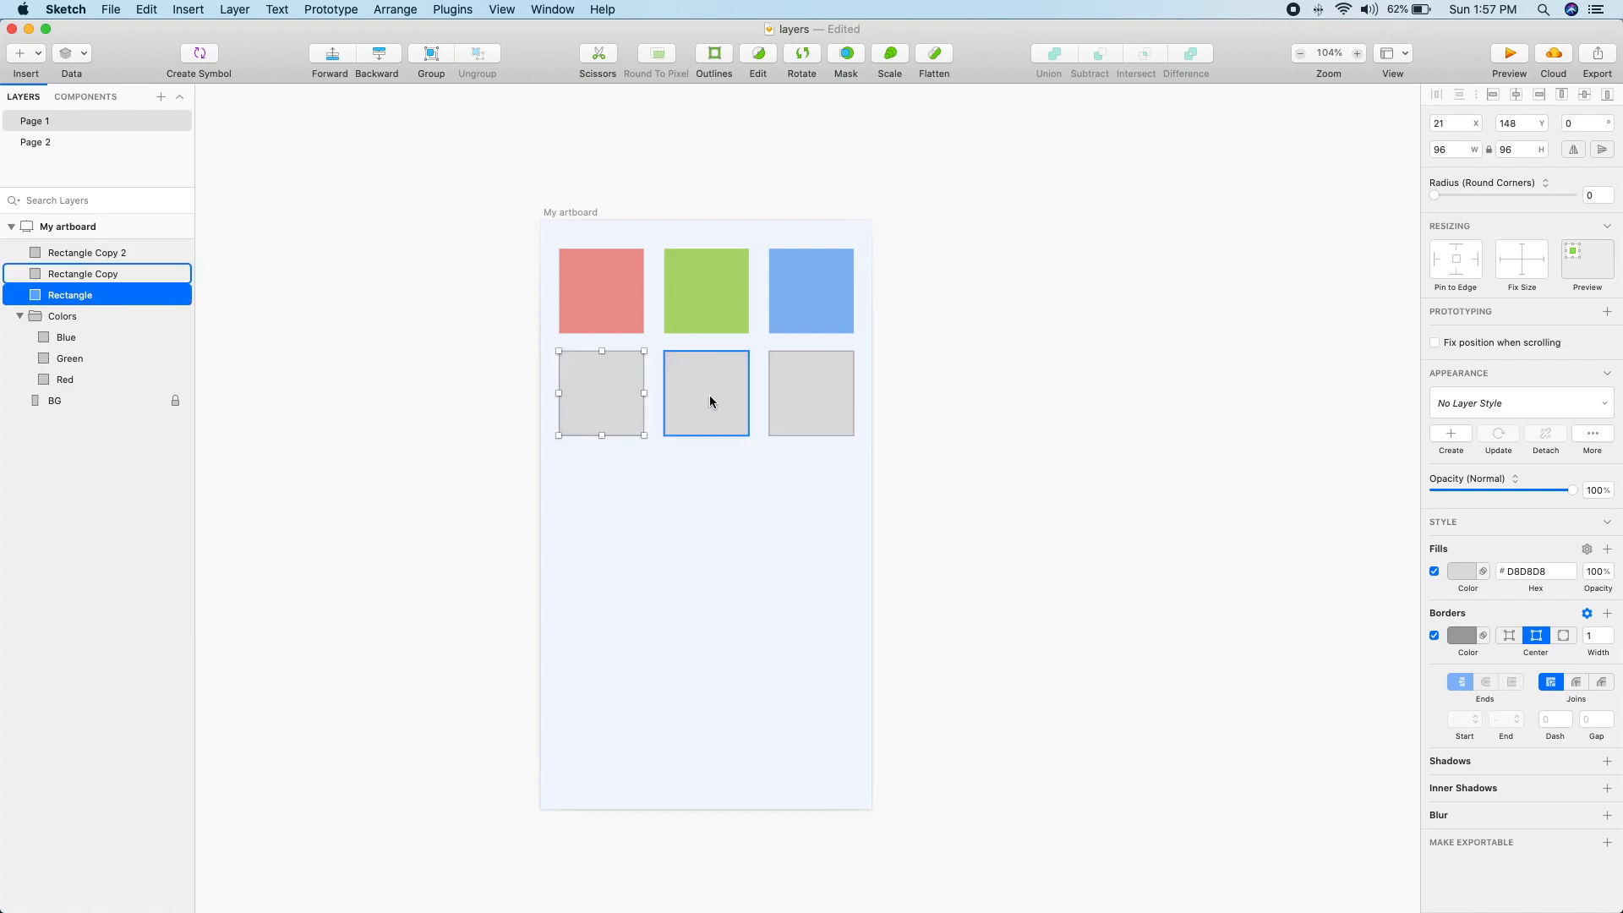
# Step: Area-select the three grey squares and delete them
pyautogui.click(900, 455)
pyautogui.moveTo(935, 433); pyautogui.dragTo(560, 397)
pyautogui.press('Delete')
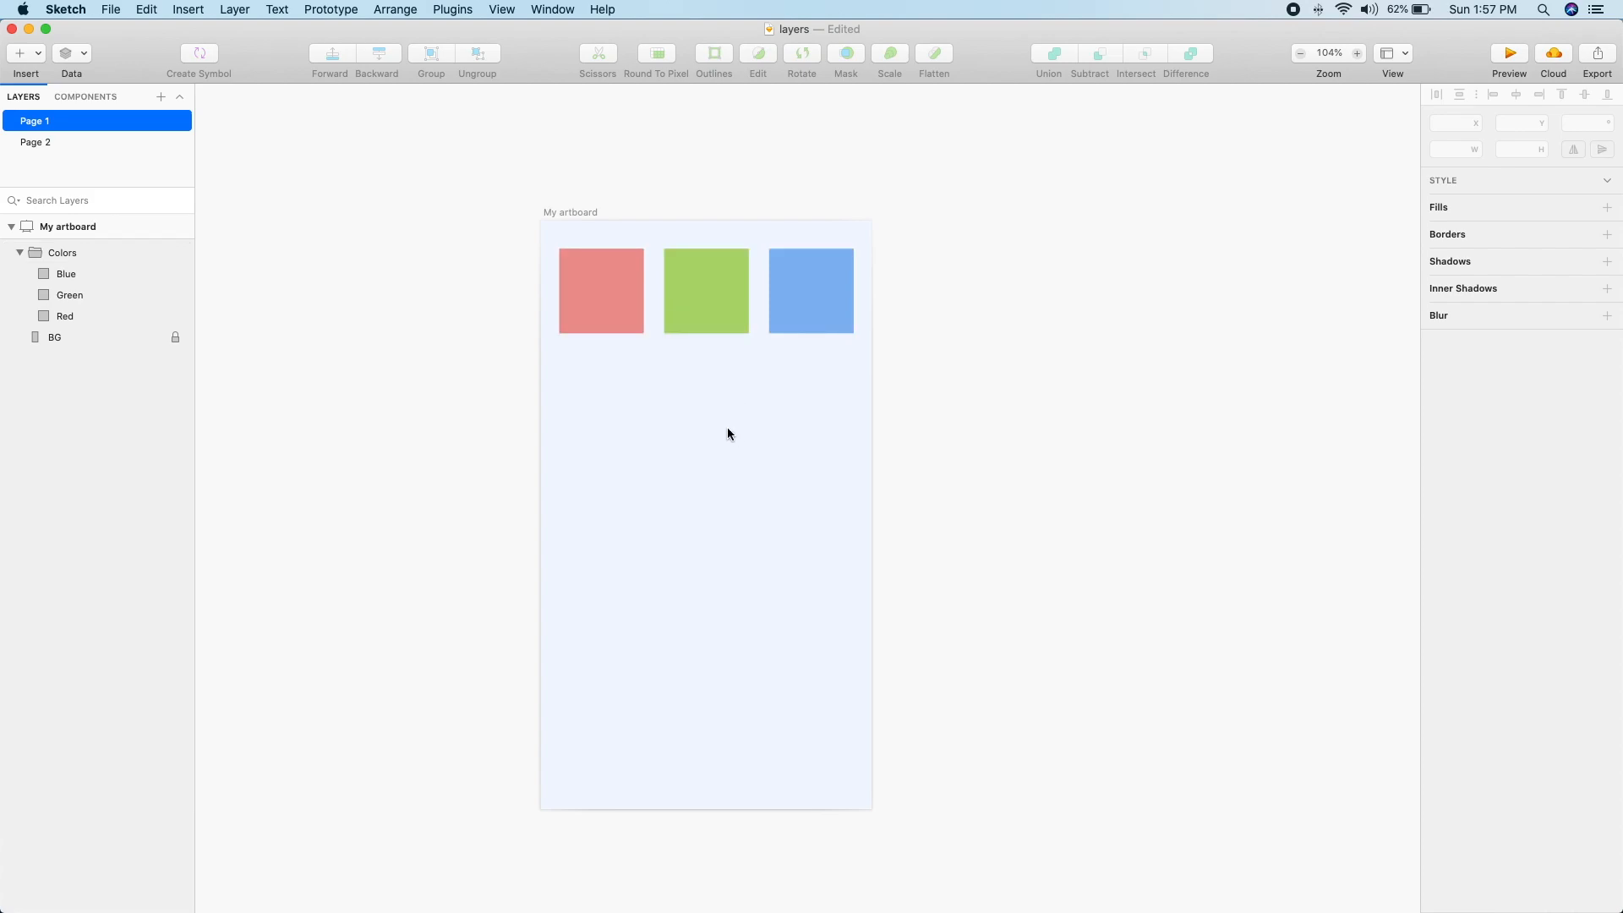
# Step: Duplicate the Colors group, move the copy straight down to Y 286, and collapse both groups in the layer list
pyautogui.click(683, 292)
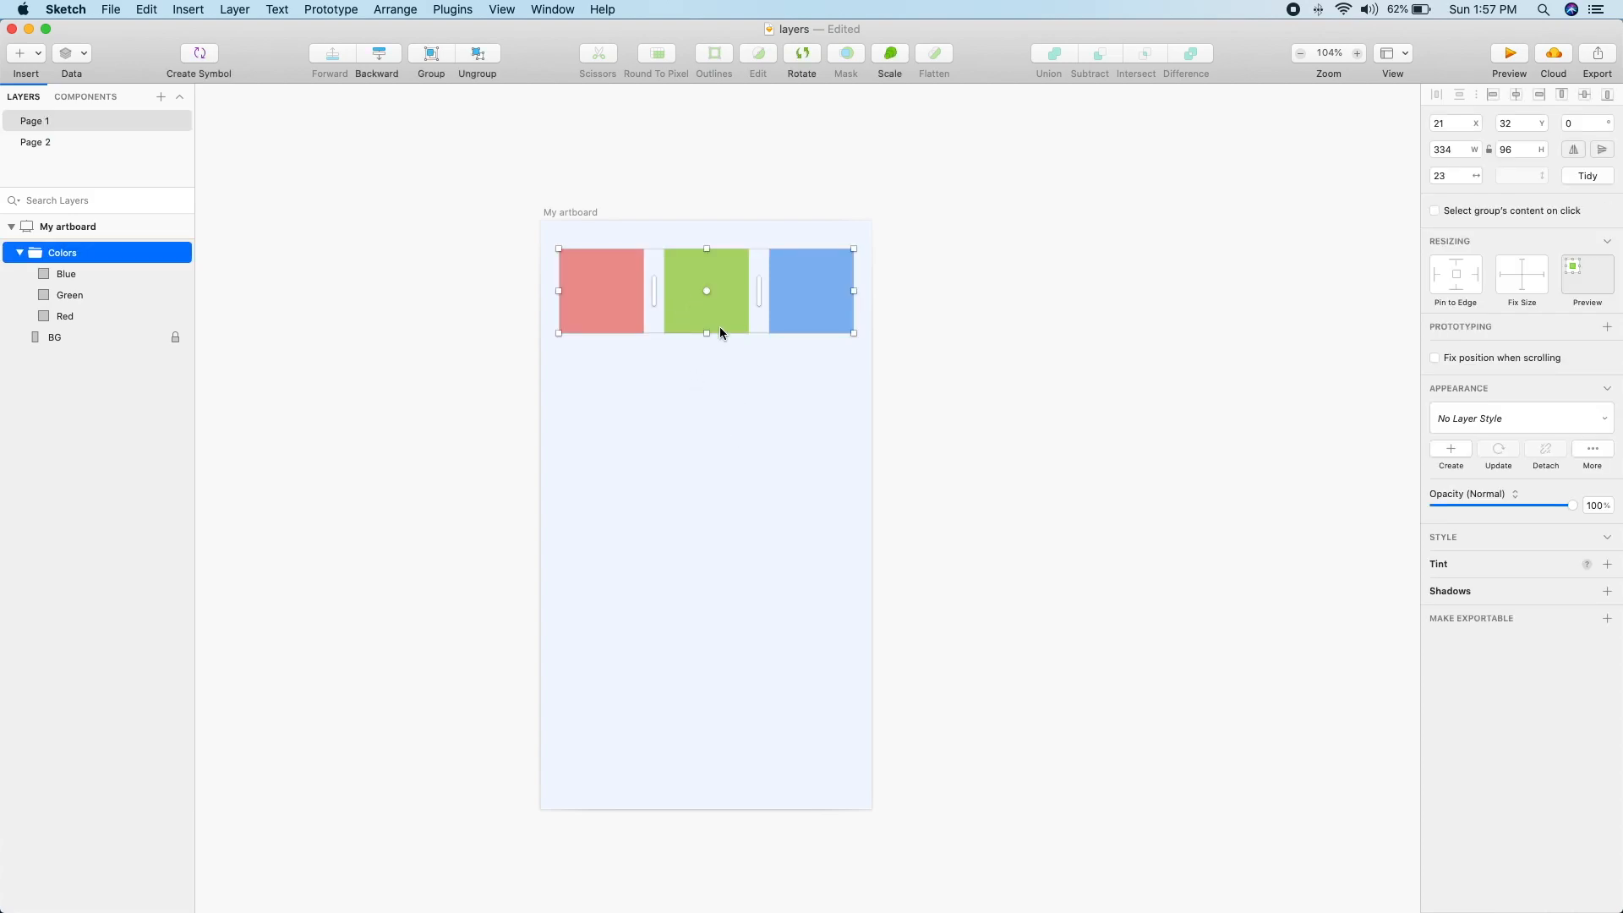
pyautogui.press('super+d')
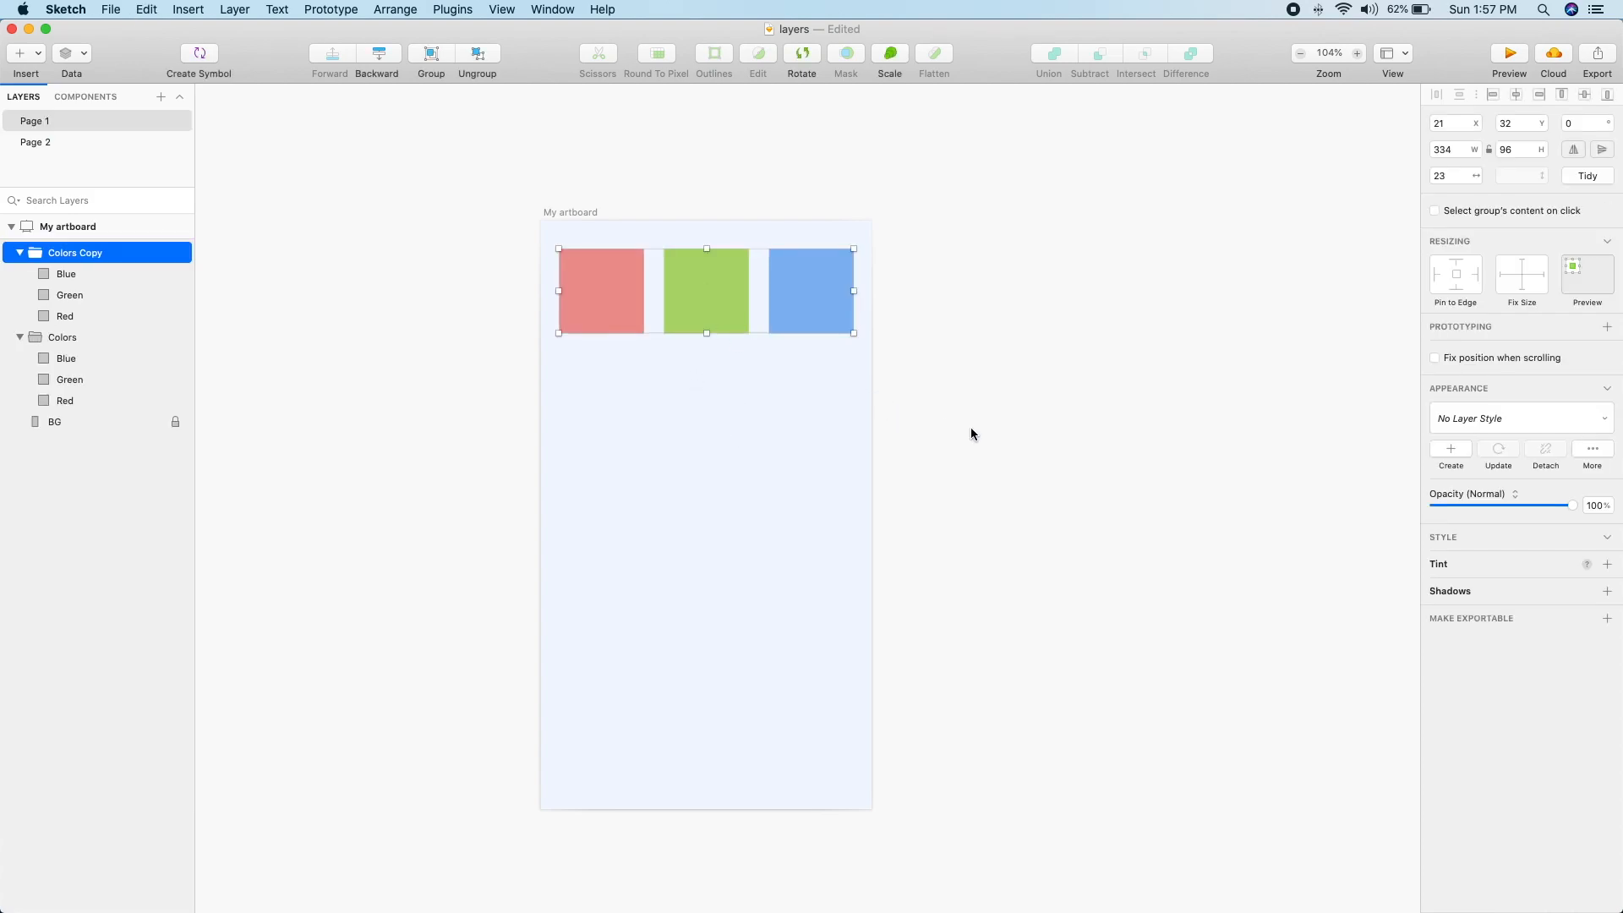
pyautogui.moveTo(642, 306)
pyautogui.moveTo(593, 303); pyautogui.dragTo(595, 524)
pyautogui.click(19, 253)
pyautogui.click(20, 274)
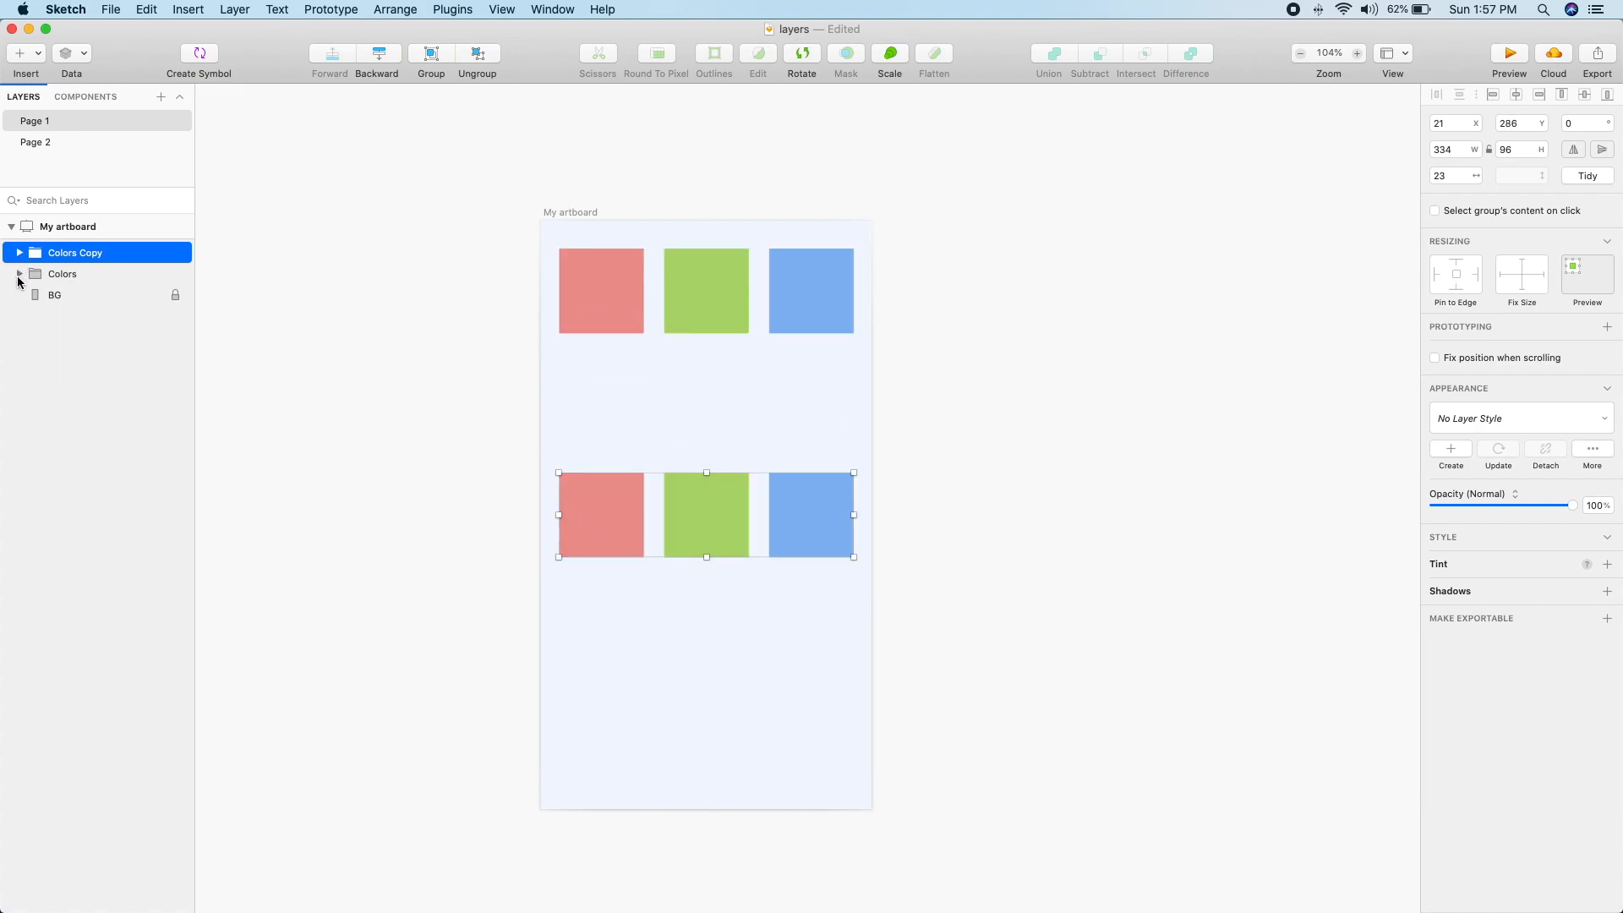
# Step: Move the copied colour row up to Y 152 and duplicate it as a third row at Y 272
pyautogui.click(73, 275)
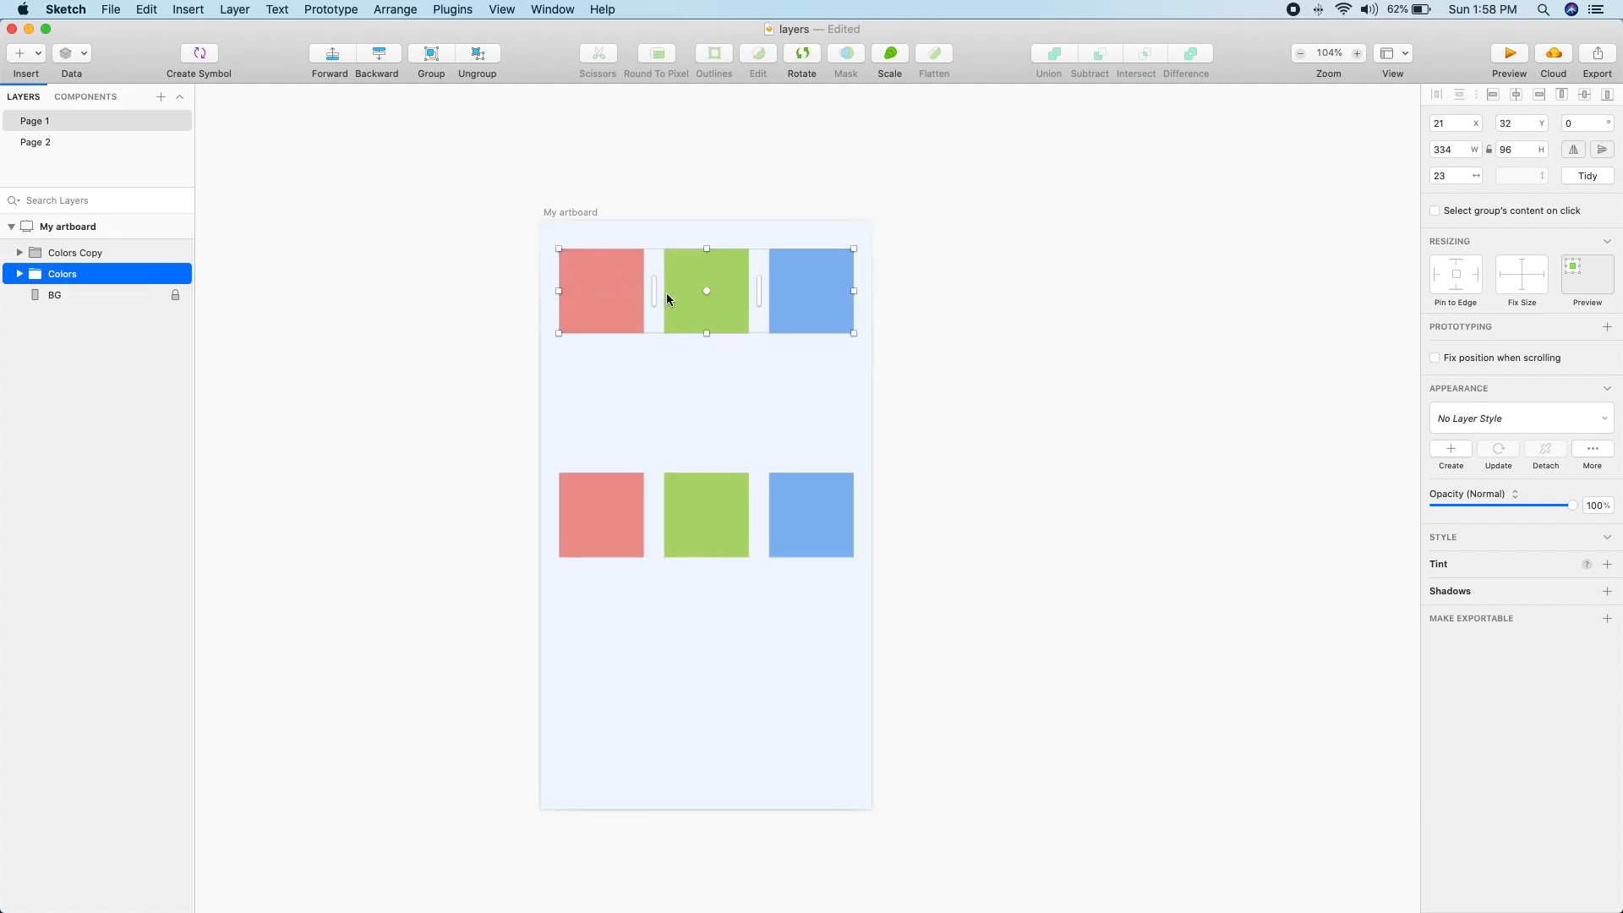
pyautogui.click(82, 255)
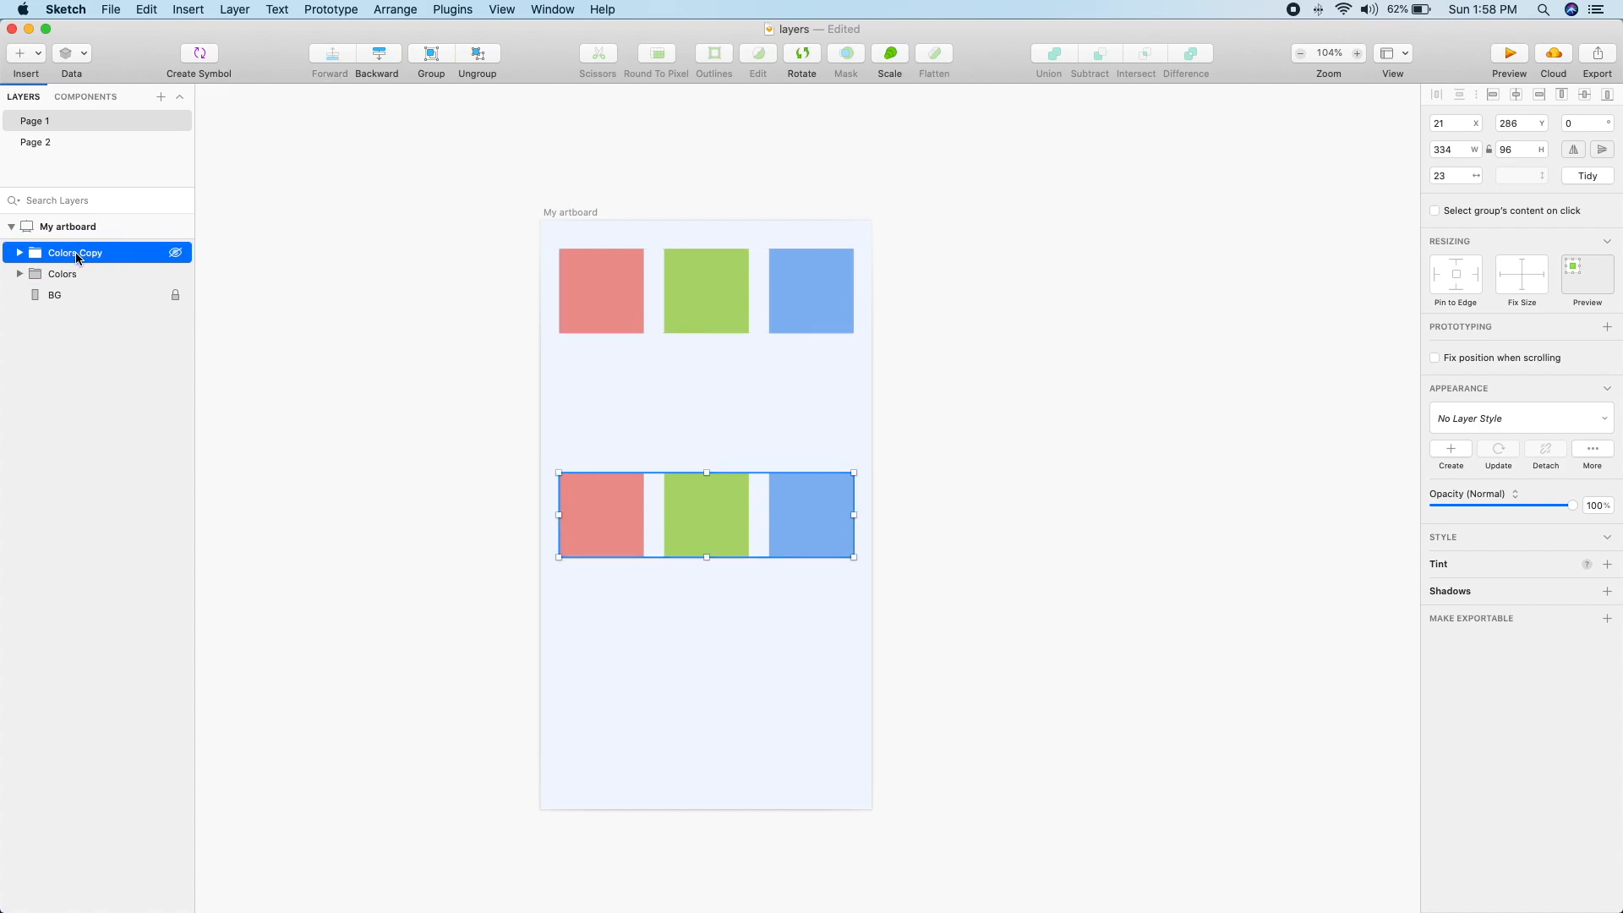
pyautogui.moveTo(597, 463); pyautogui.dragTo(596, 377)
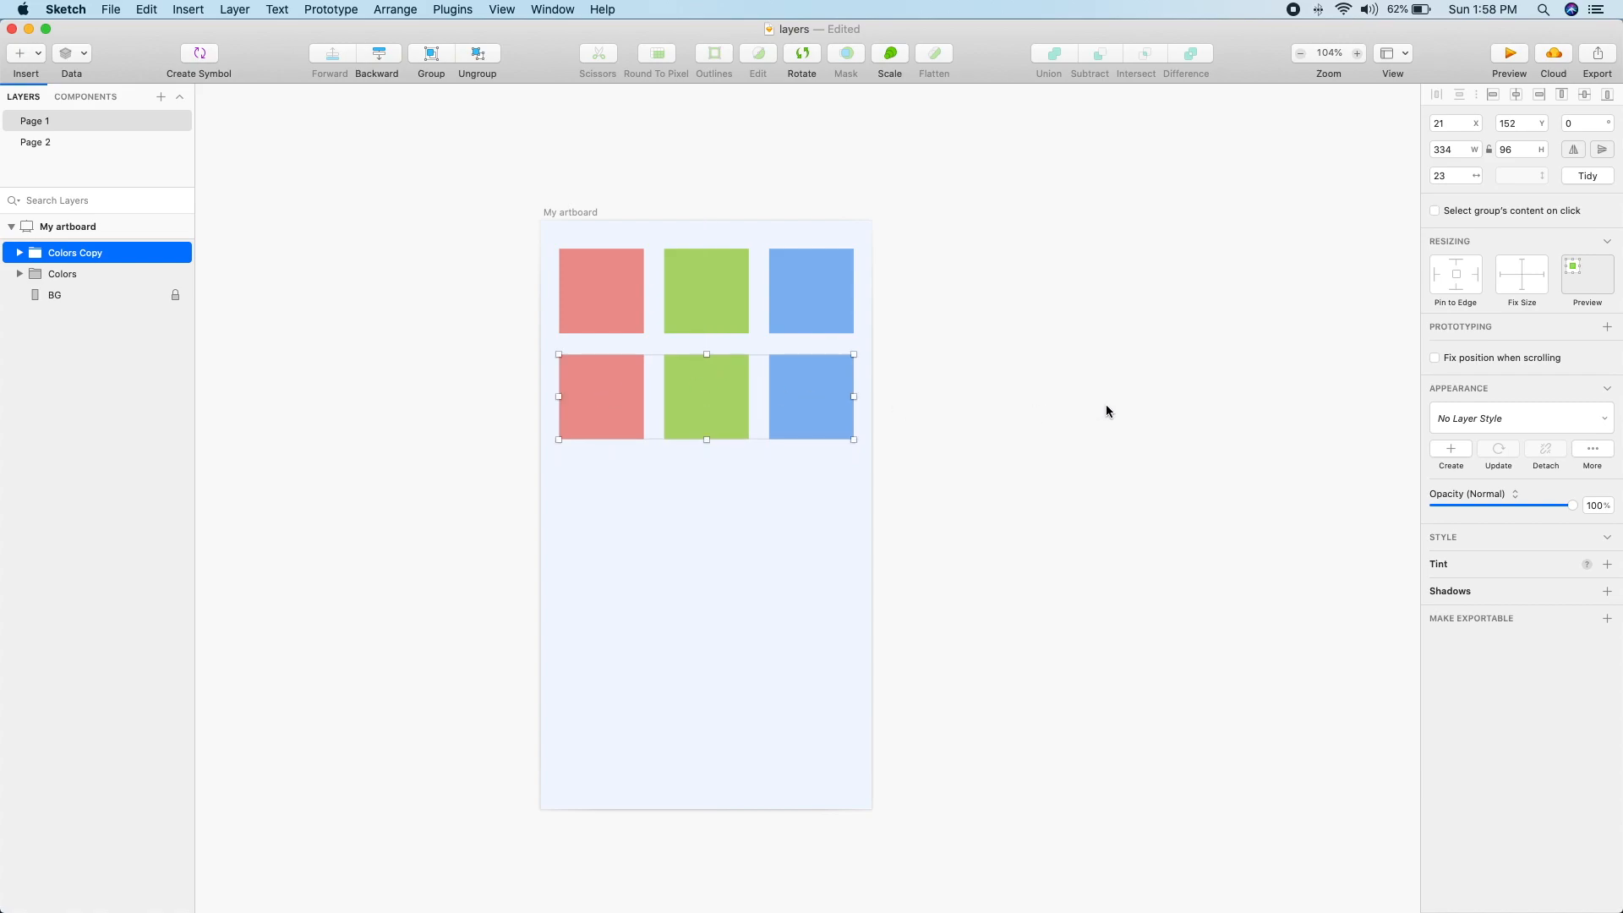
pyautogui.press('super+d')
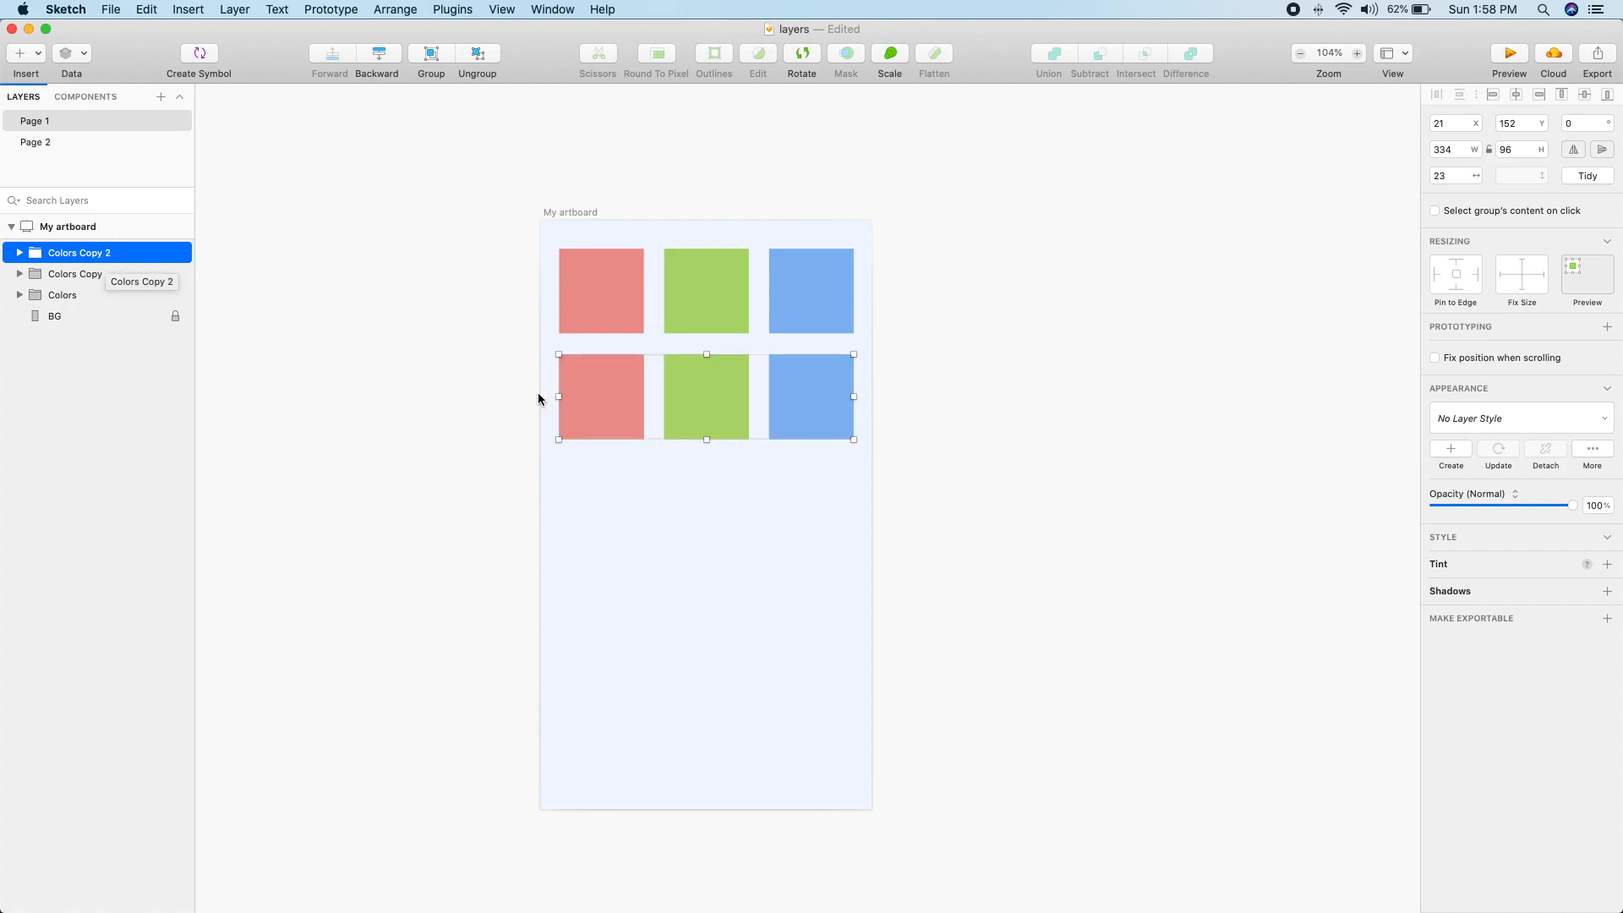
pyautogui.moveTo(607, 395); pyautogui.dragTo(607, 507)
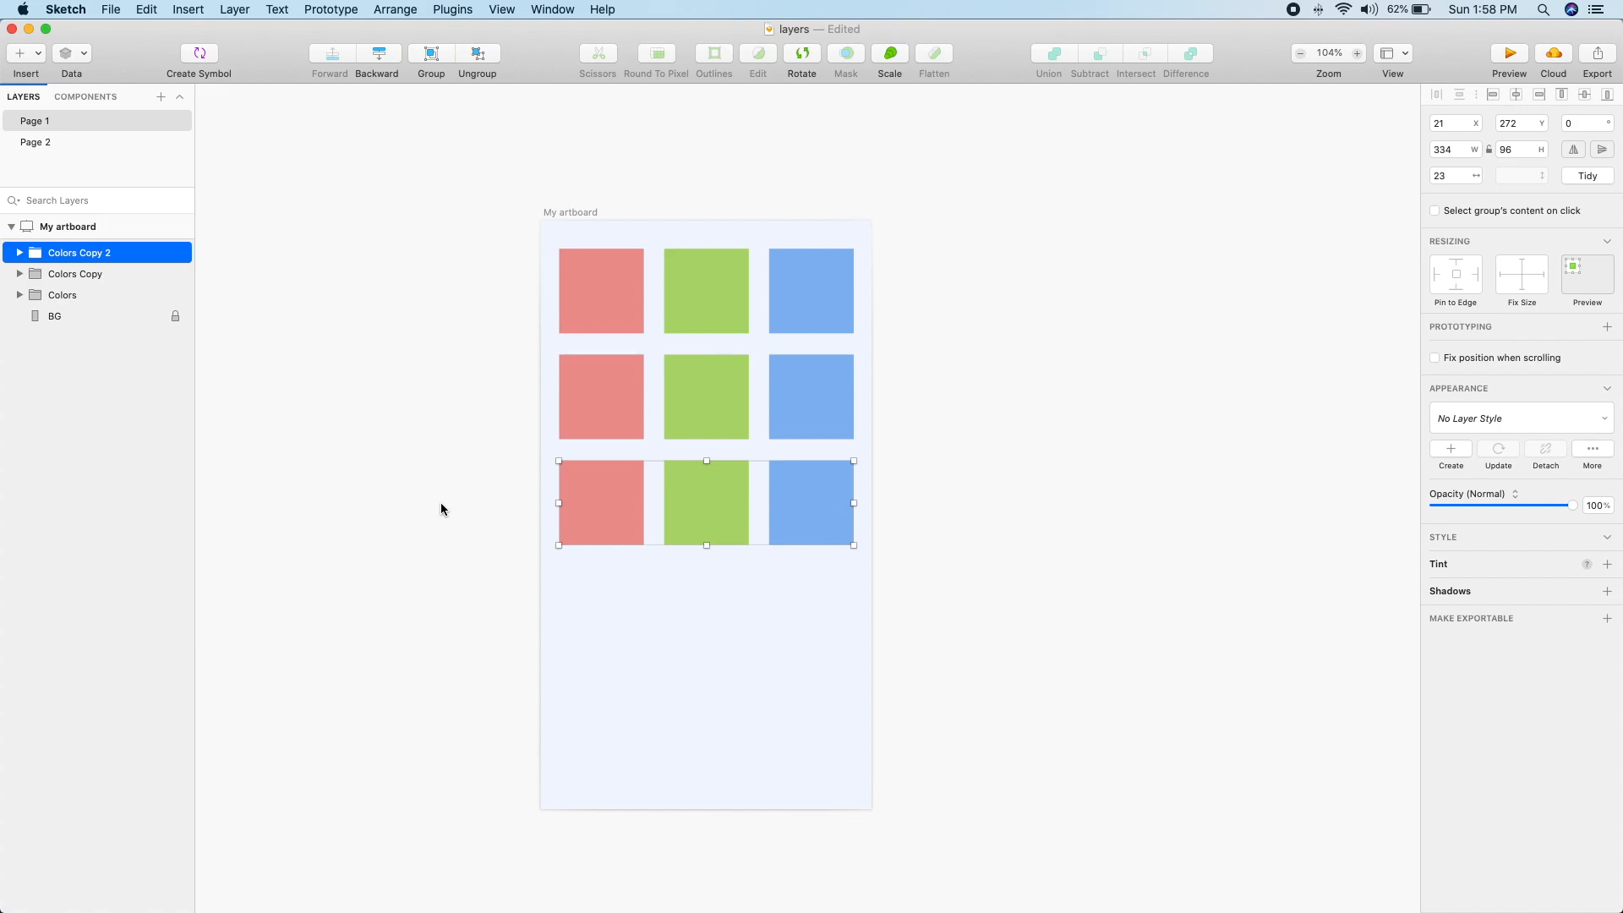
# Step: Area-select the two duplicated colour rows and delete them
pyautogui.moveTo(449, 552); pyautogui.dragTo(945, 380)
pyautogui.press('BackSpace')
# Step: Duplicate the Colors group by pulling a copy out of it, placing the copy directly below at Y 154
pyautogui.click(675, 303)
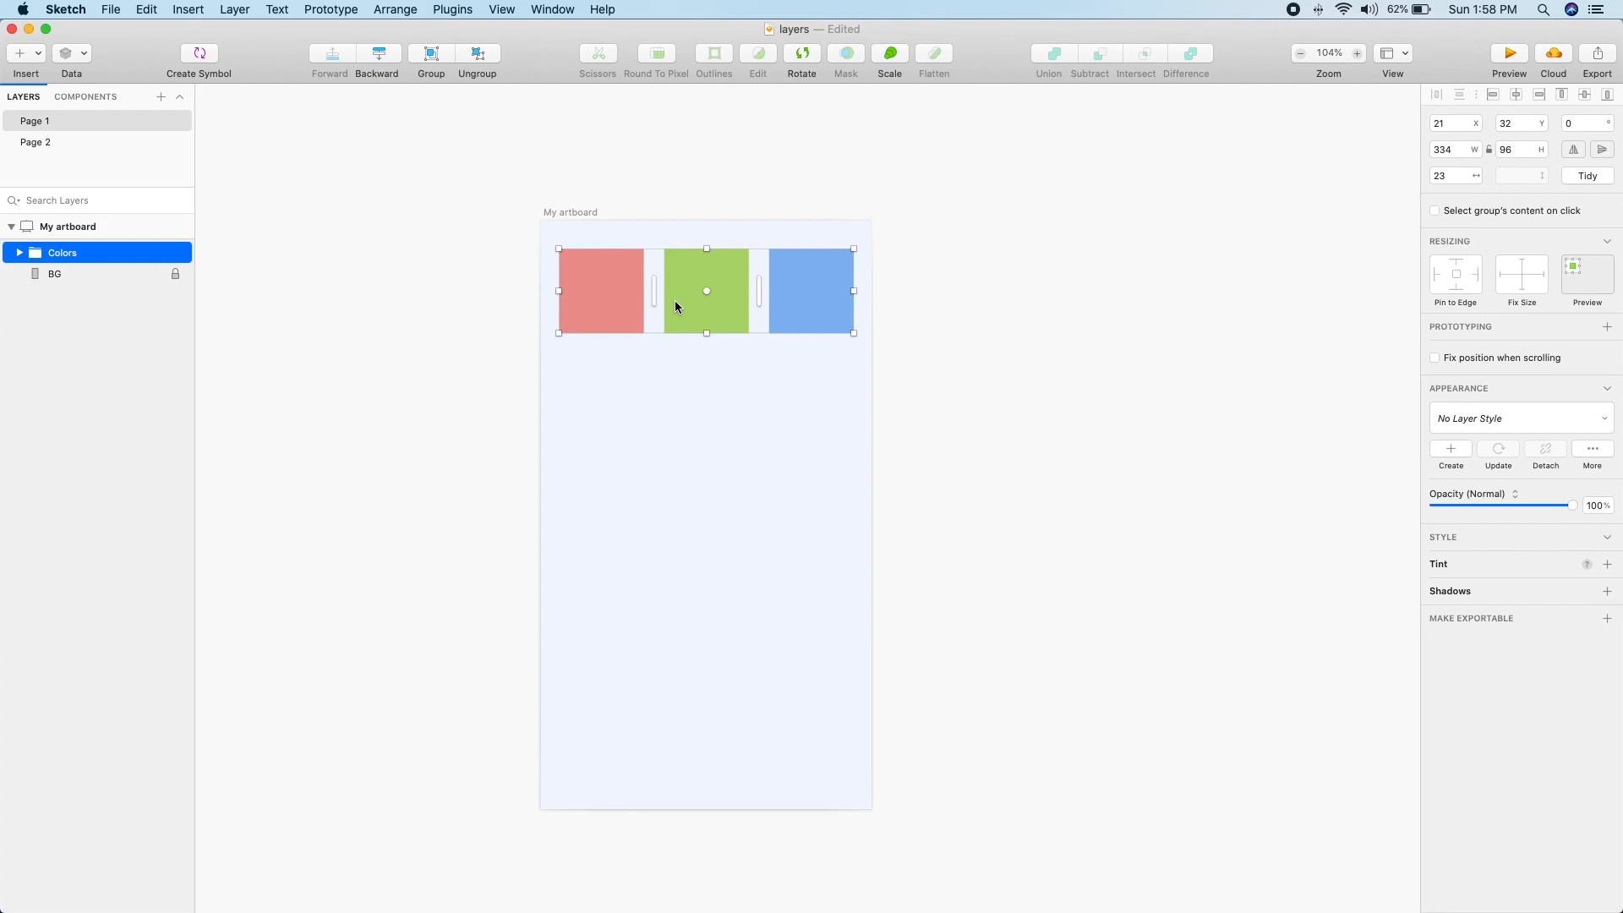
pyautogui.press('alt')
pyautogui.moveTo(674, 302); pyautogui.dragTo(672, 410)
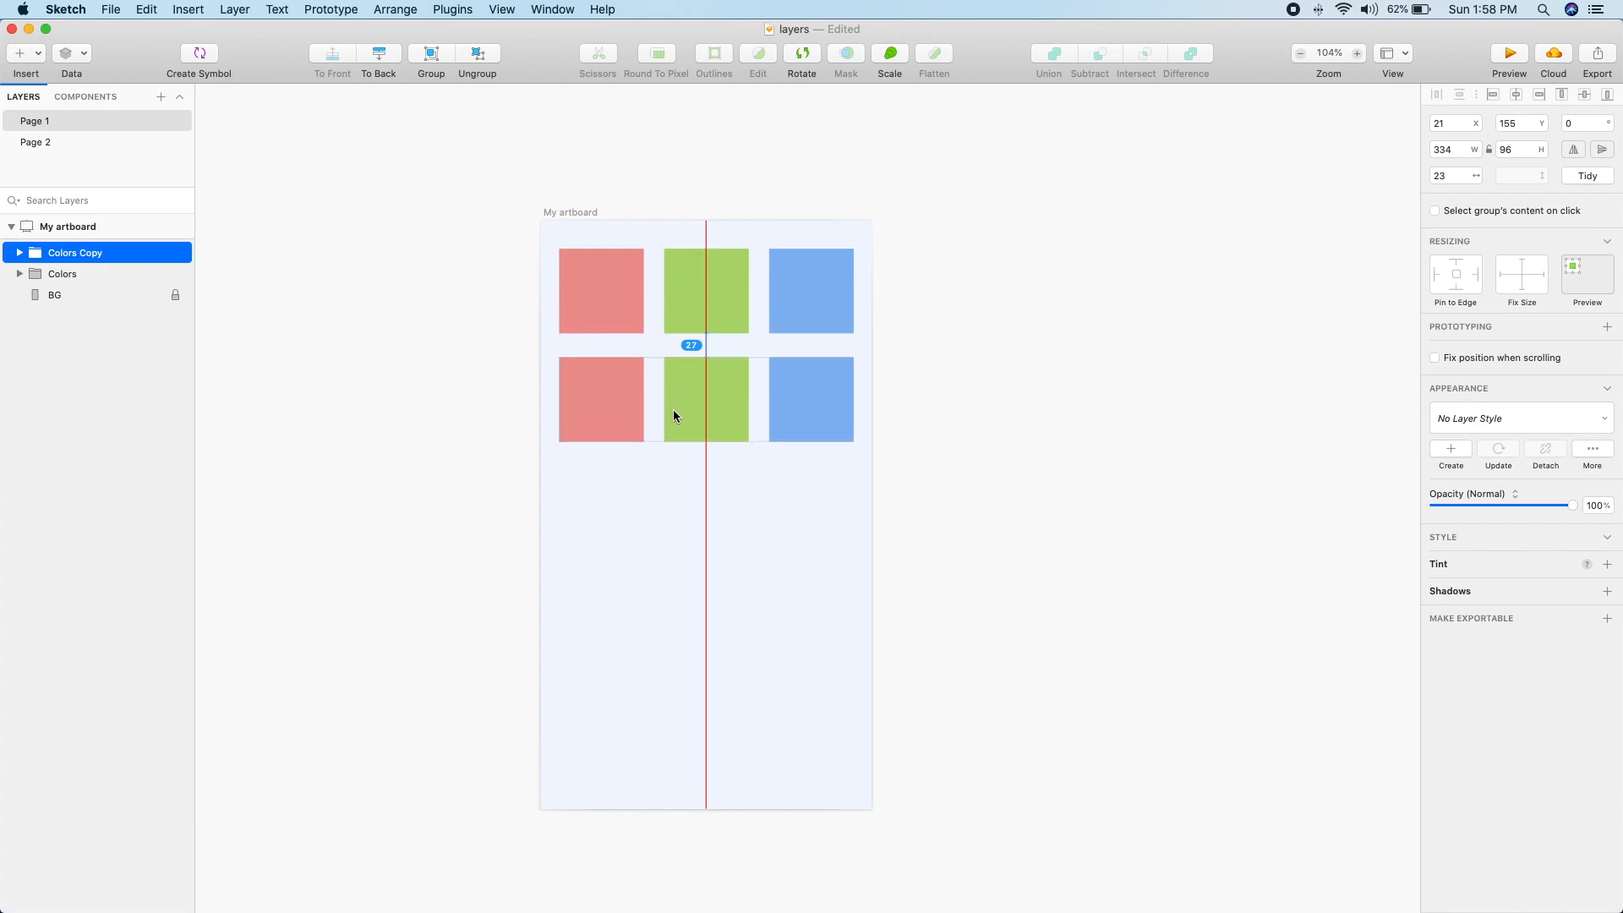
pyautogui.moveTo(673, 411)
pyautogui.mouseDown()
pyautogui.moveTo(672, 464)
pyautogui.moveTo(671, 408)
pyautogui.mouseUp()
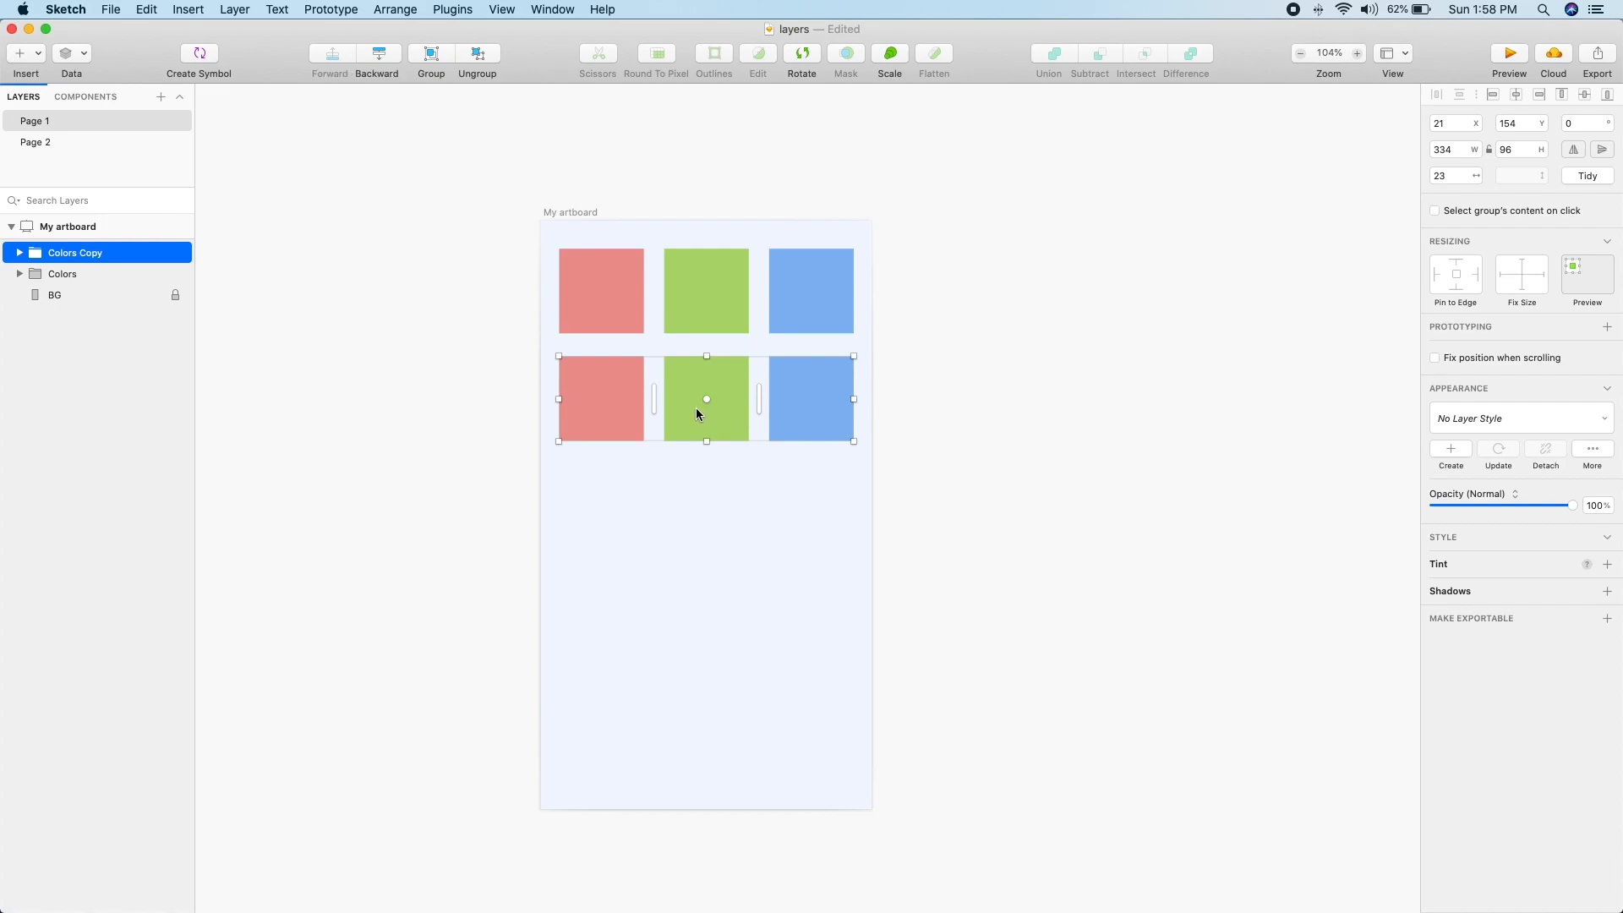
# Step: Pull a third colour row out of the second one and place it at Y 276 with equal row spacing
pyautogui.press('alt')
pyautogui.moveTo(691, 409); pyautogui.dragTo(689, 518)
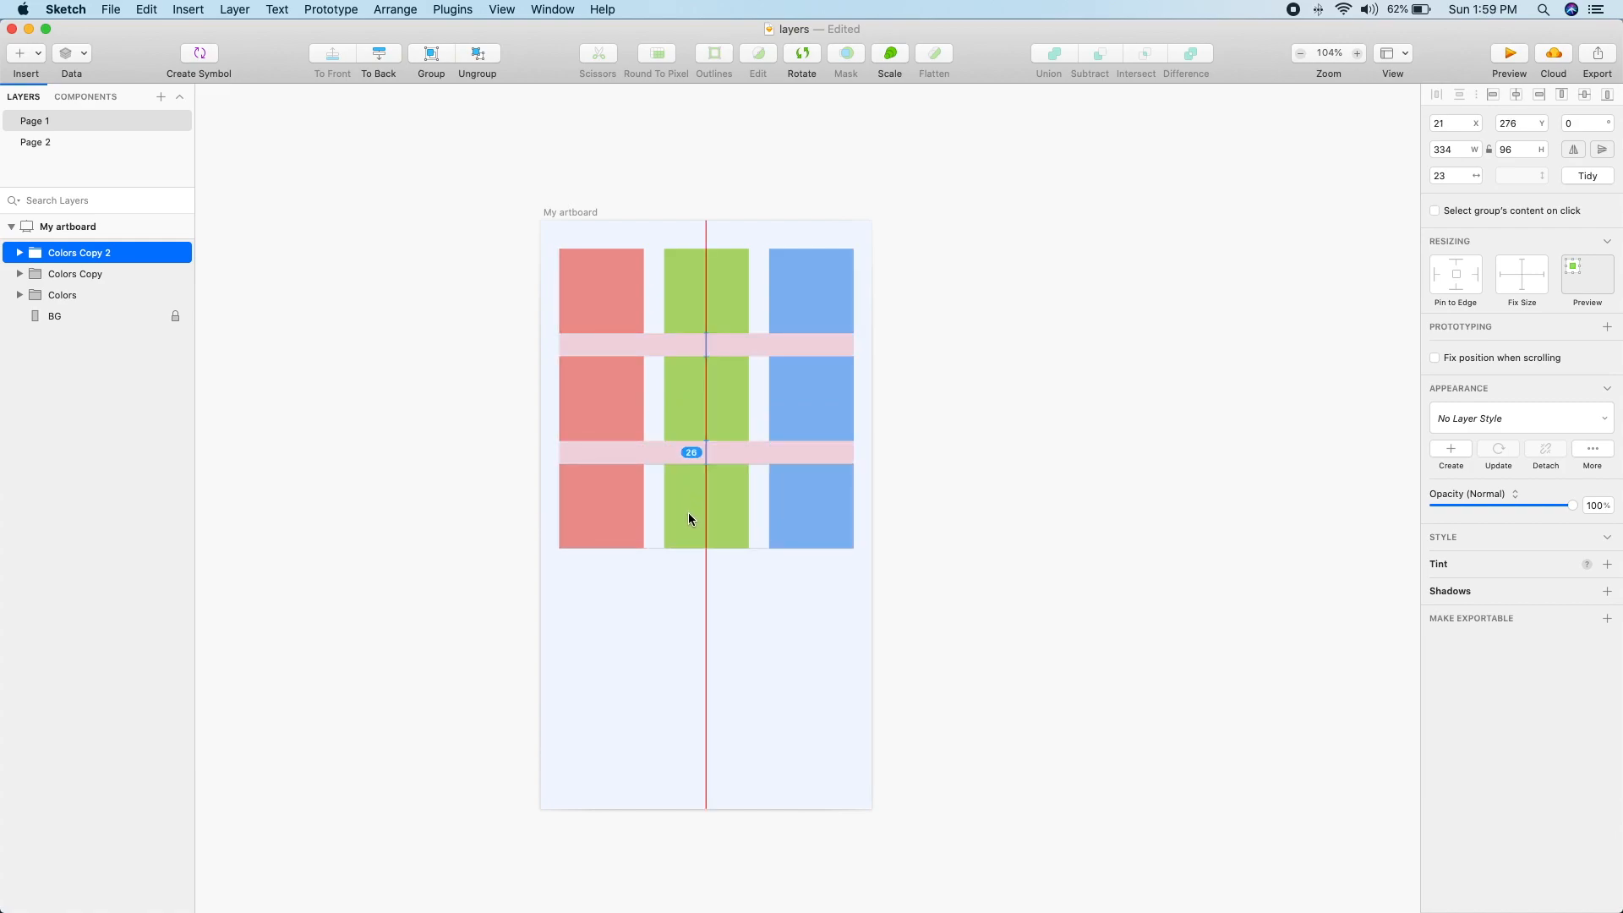
pyautogui.moveTo(689, 514); pyautogui.dragTo(686, 542)
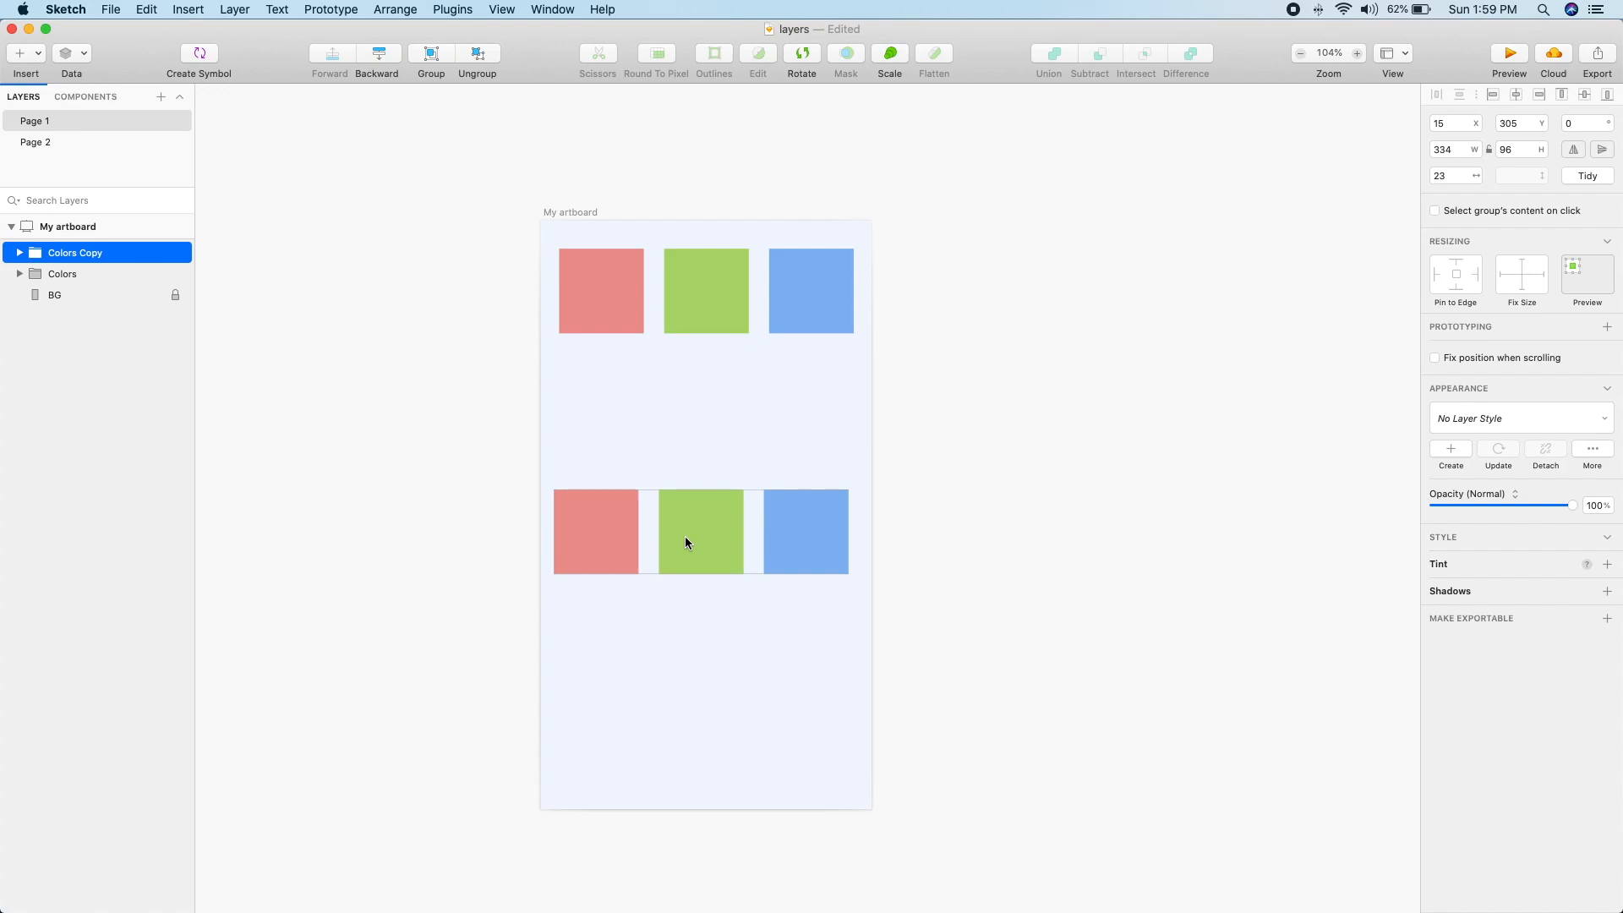
pyautogui.moveTo(685, 537); pyautogui.dragTo(689, 519)
pyautogui.press('alt')
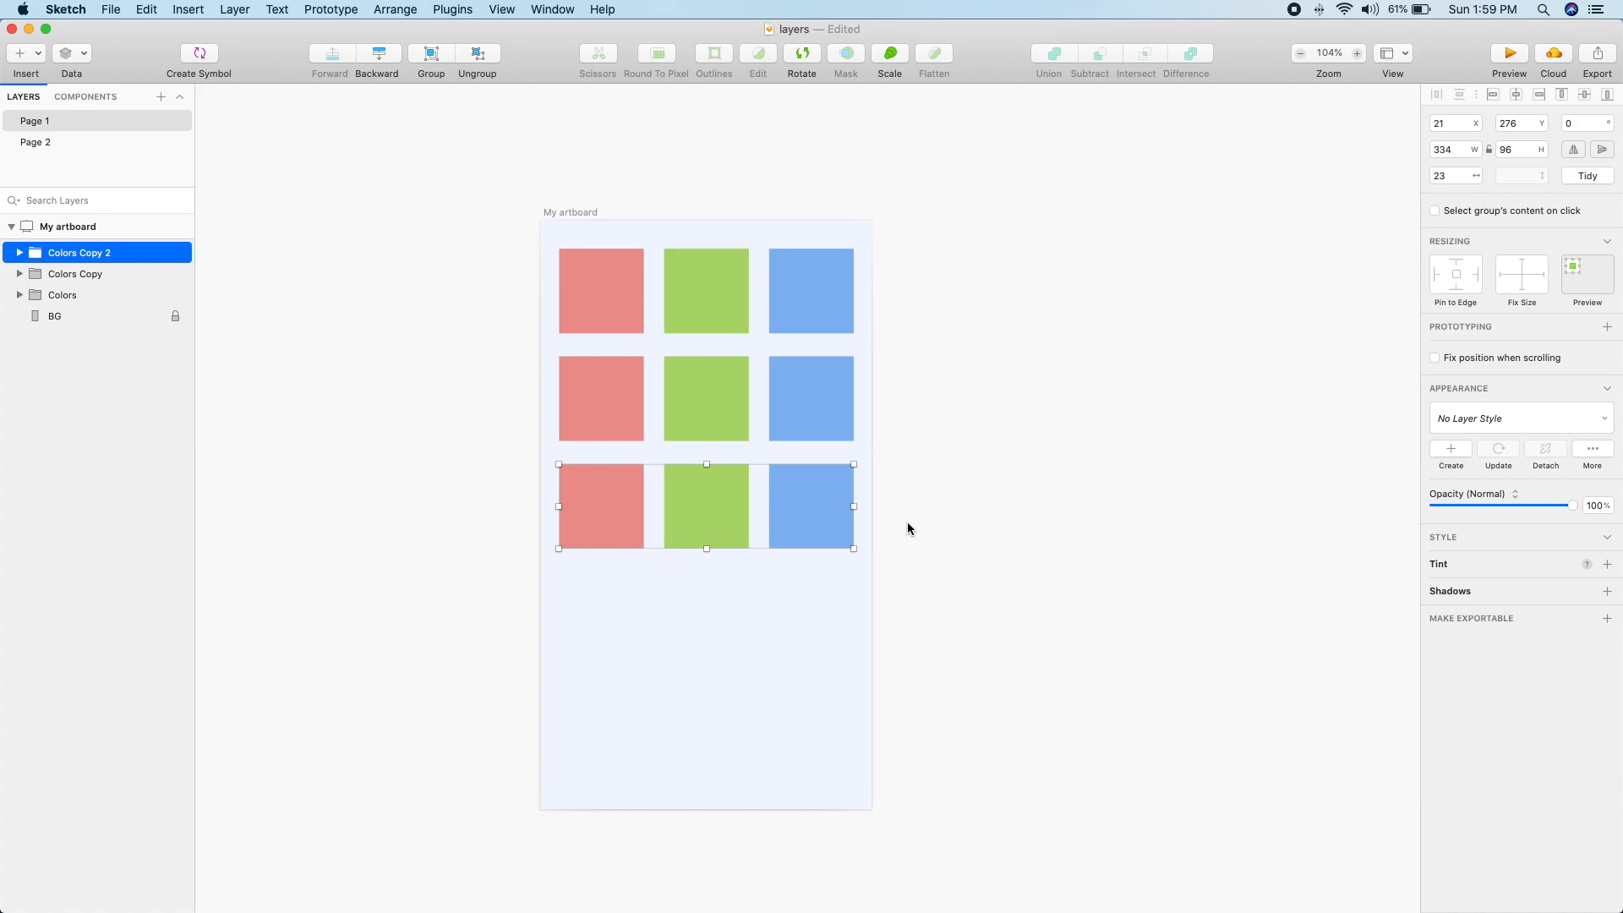
# Step: Undo the duplication of the second and third colour rows
pyautogui.hotkey('ctrl', 'z')
pyautogui.hotkey('ctrl', 'z')
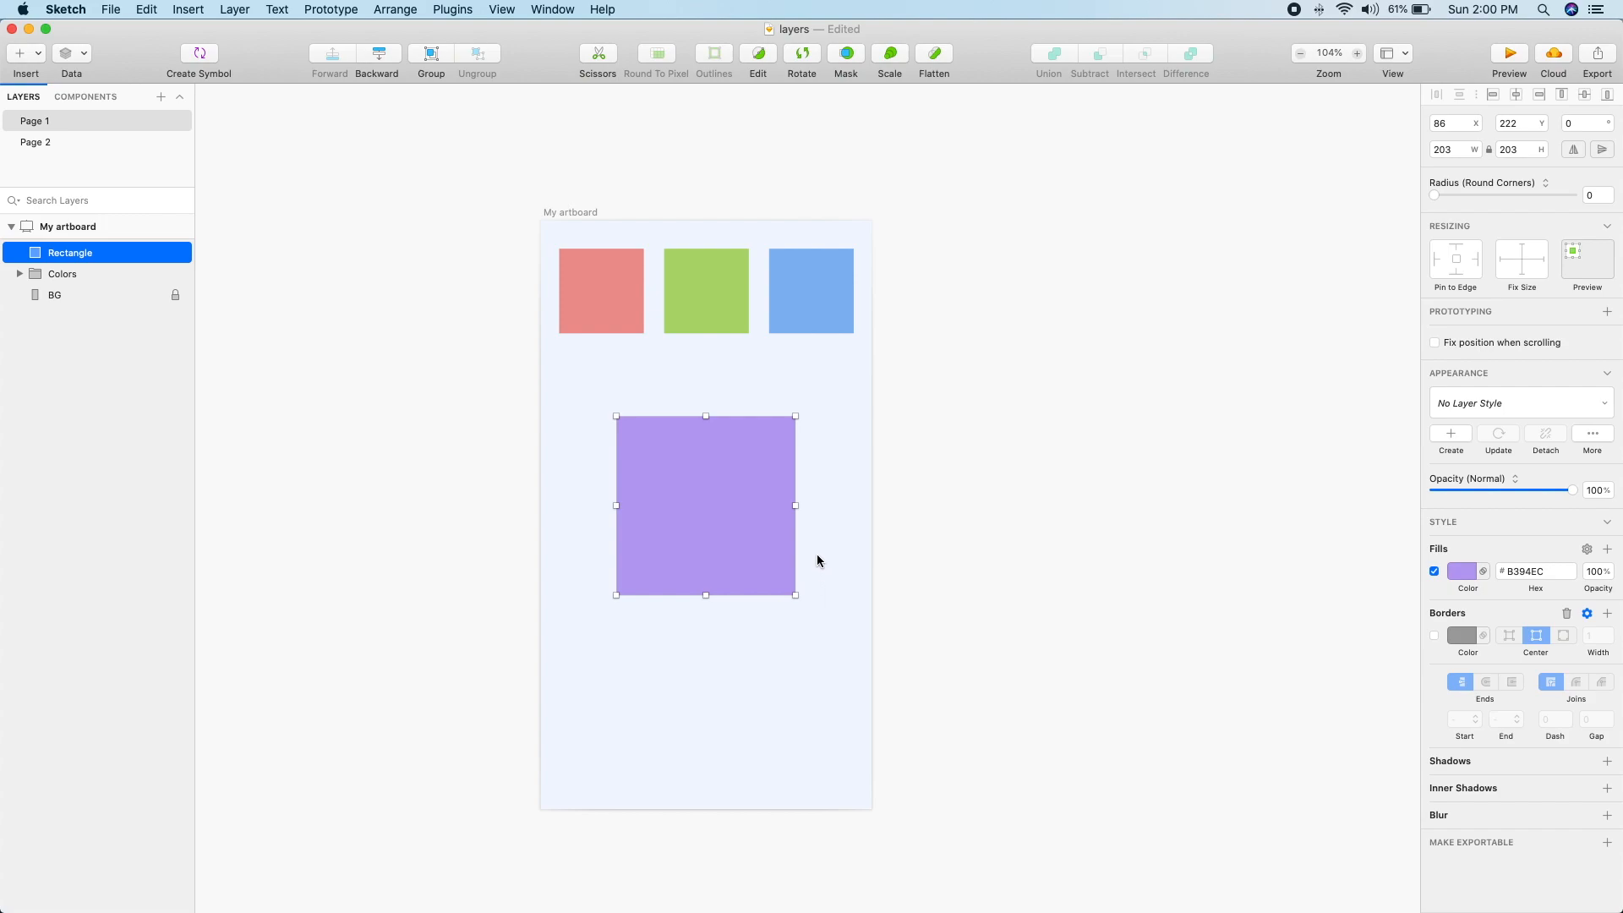
# Step: Scale the purple square proportionally to 227 × 227, unlock its proportions, and stretch its edges and corner to about 260 × 277
pyautogui.moveTo(797, 506)
pyautogui.mouseDown()
pyautogui.moveTo(855, 511)
pyautogui.moveTo(771, 514)
pyautogui.moveTo(854, 529)
pyautogui.moveTo(816, 527)
pyautogui.mouseUp()
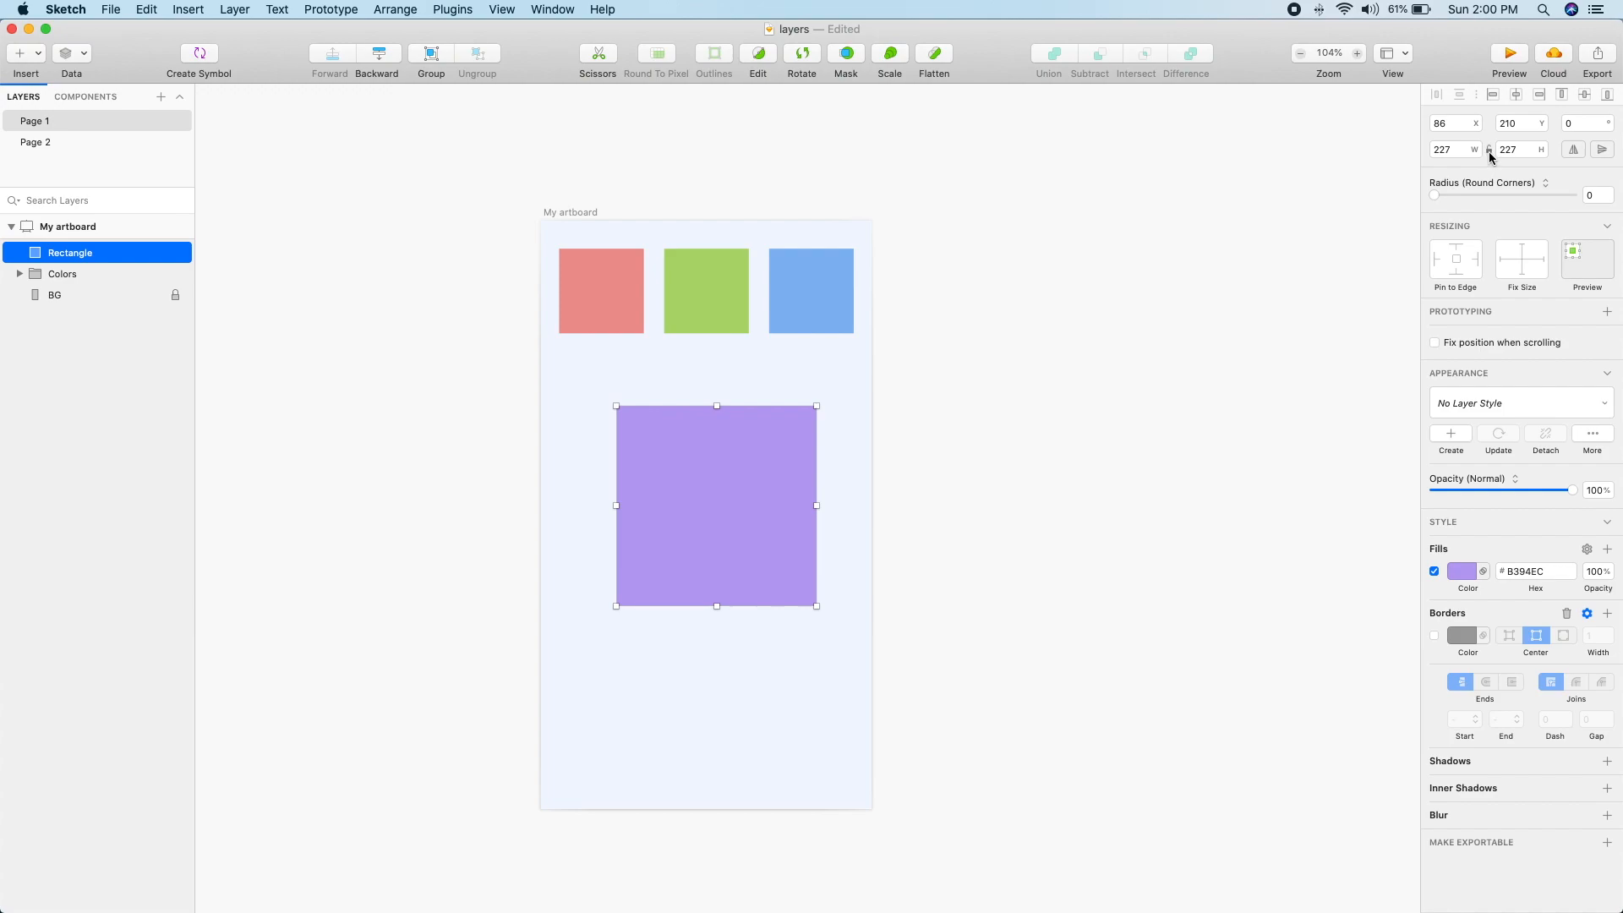
pyautogui.moveTo(616, 505); pyautogui.dragTo(573, 506)
pyautogui.moveTo(814, 507); pyautogui.dragTo(838, 505)
pyautogui.moveTo(706, 606); pyautogui.dragTo(706, 684)
pyautogui.moveTo(838, 684); pyautogui.dragTo(802, 650)
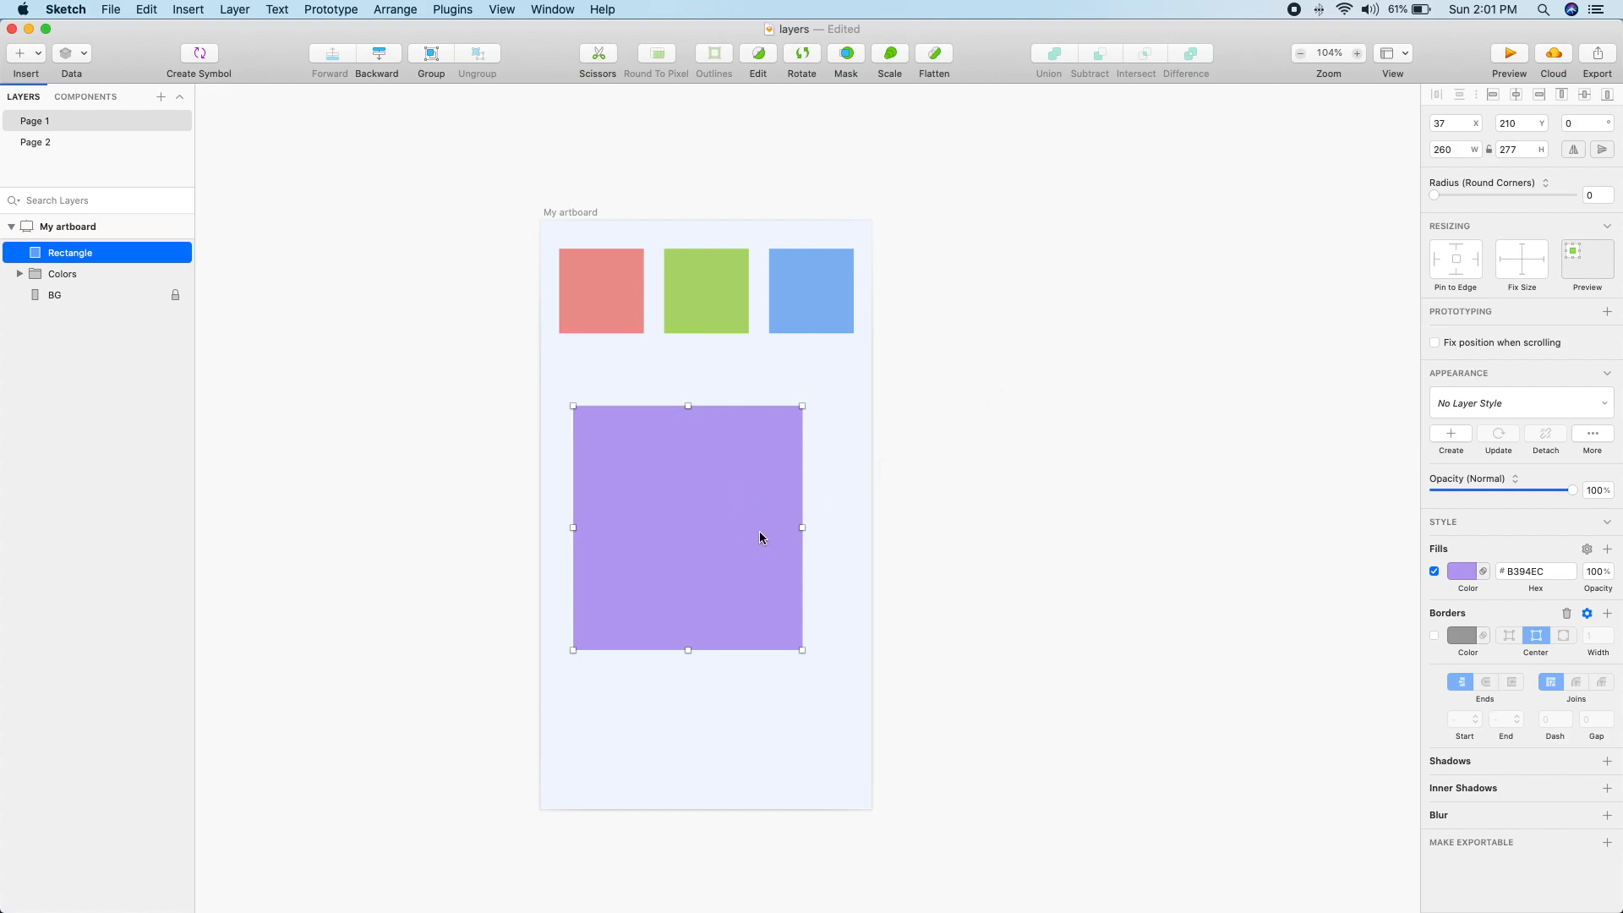
# Step: Set the purple rectangle's width and height to 120 each
pyautogui.click(1454, 149)
pyautogui.write('120')
pyautogui.press('Tab')
pyautogui.write('120')
pyautogui.press('Return')
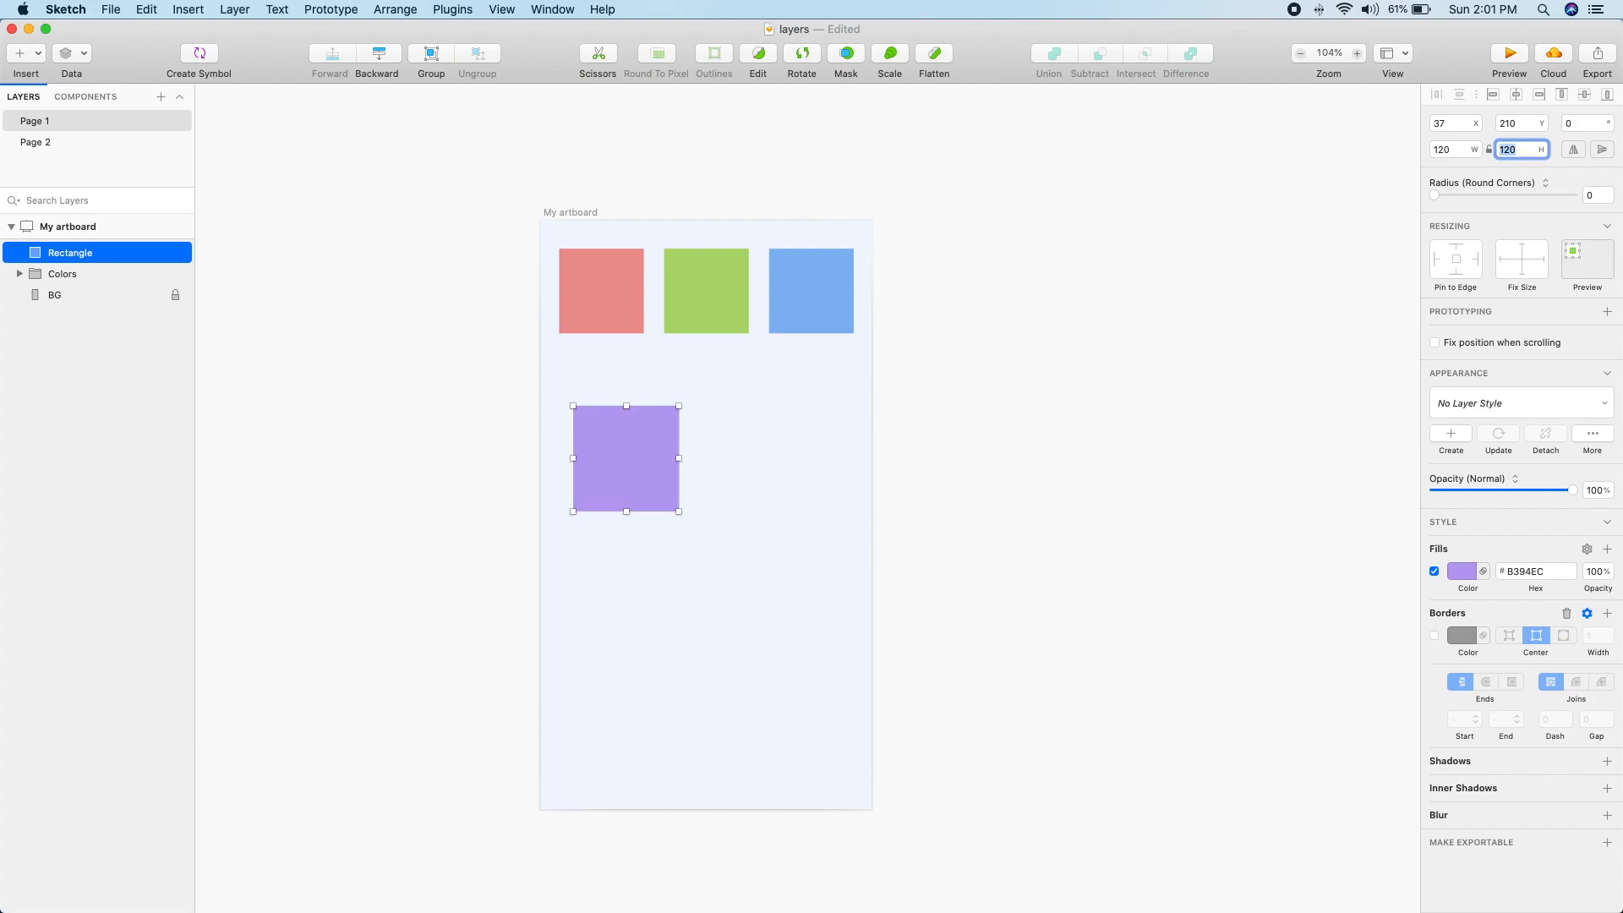